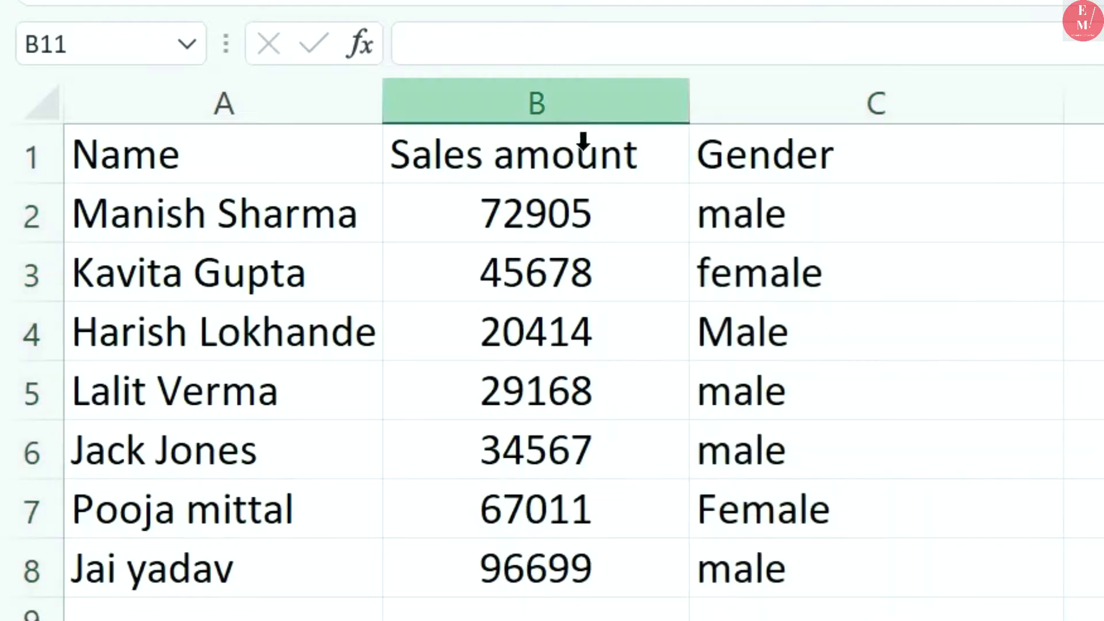
Step: Move the Gender column data C1:C8 between the Name and Sales amount columns
click(573, 146)
drag(576, 213, 592, 616)
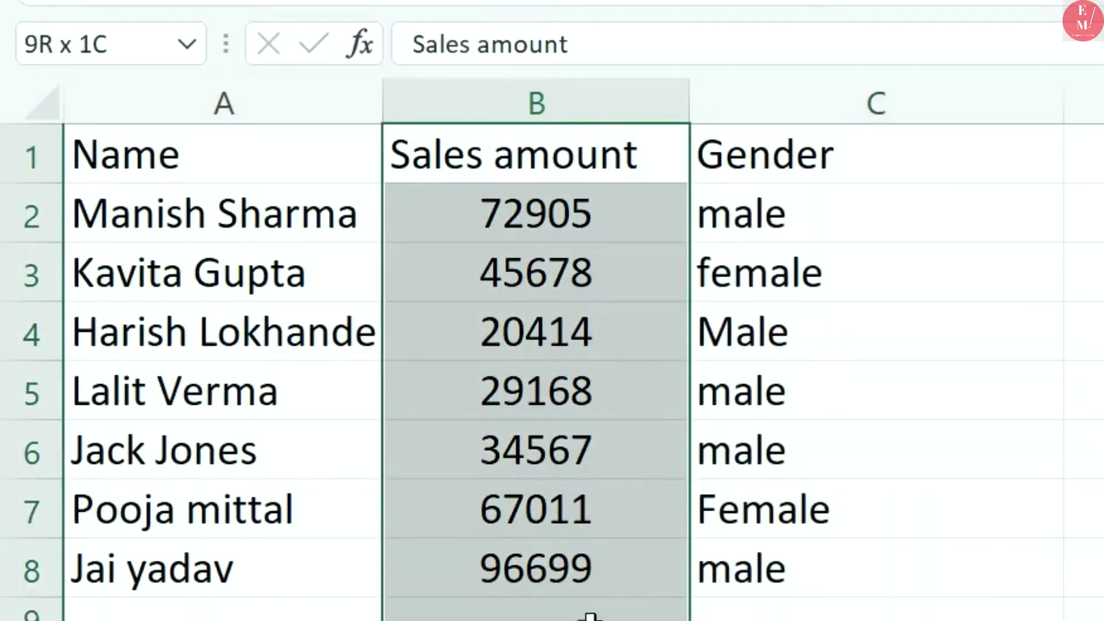
click(957, 270)
drag(838, 166, 811, 572)
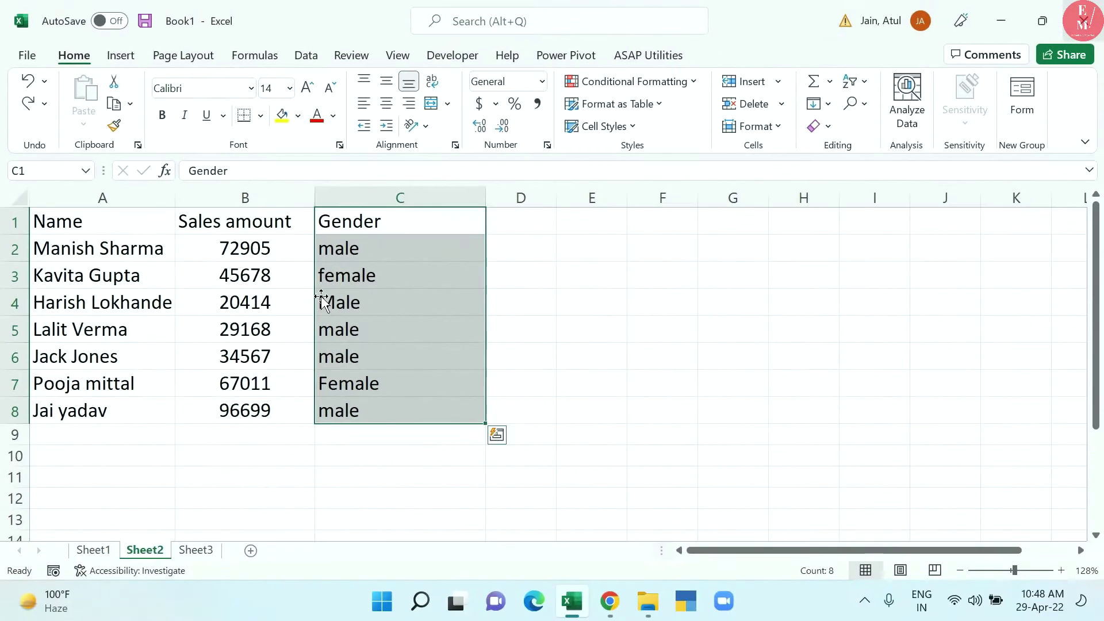
drag(321, 296, 188, 274)
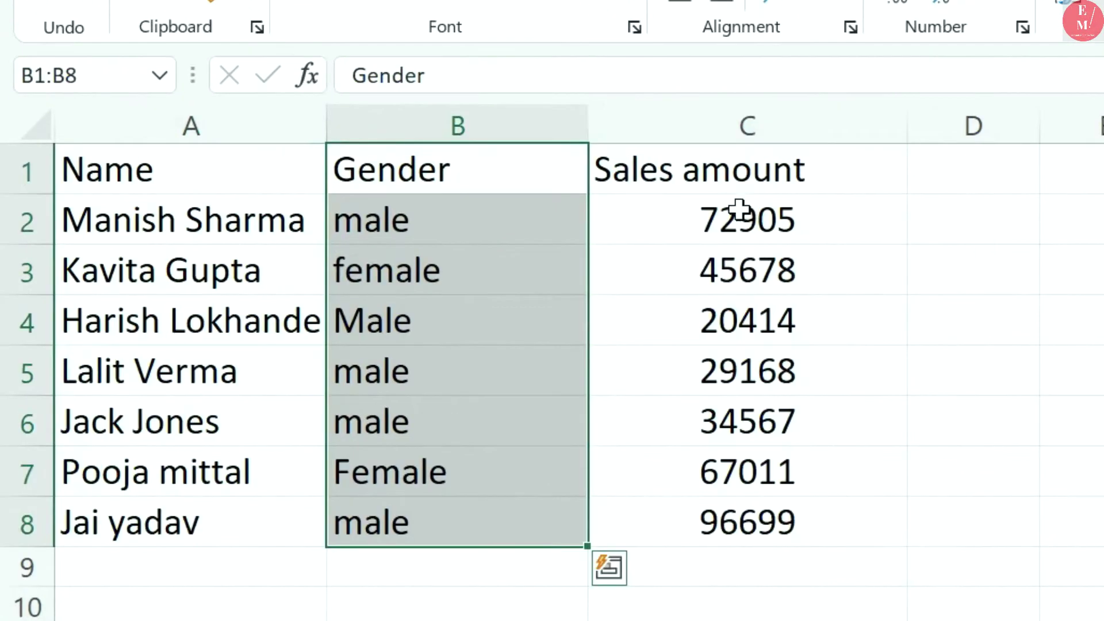
Step: Move the Sales amount data C1:C8 back ahead of the Gender column
drag(397, 224, 404, 458)
drag(754, 610, 769, 538)
drag(589, 357, 382, 364)
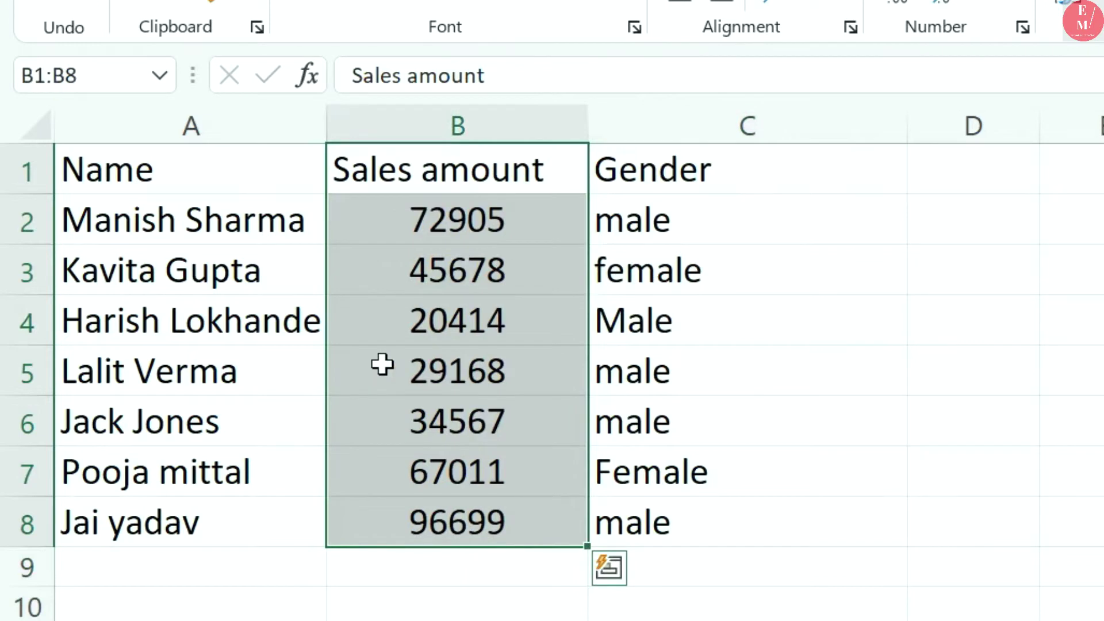
Step: Place the Gender data C1:C8 in column B, shifting Sales amount to column C
drag(697, 170, 689, 539)
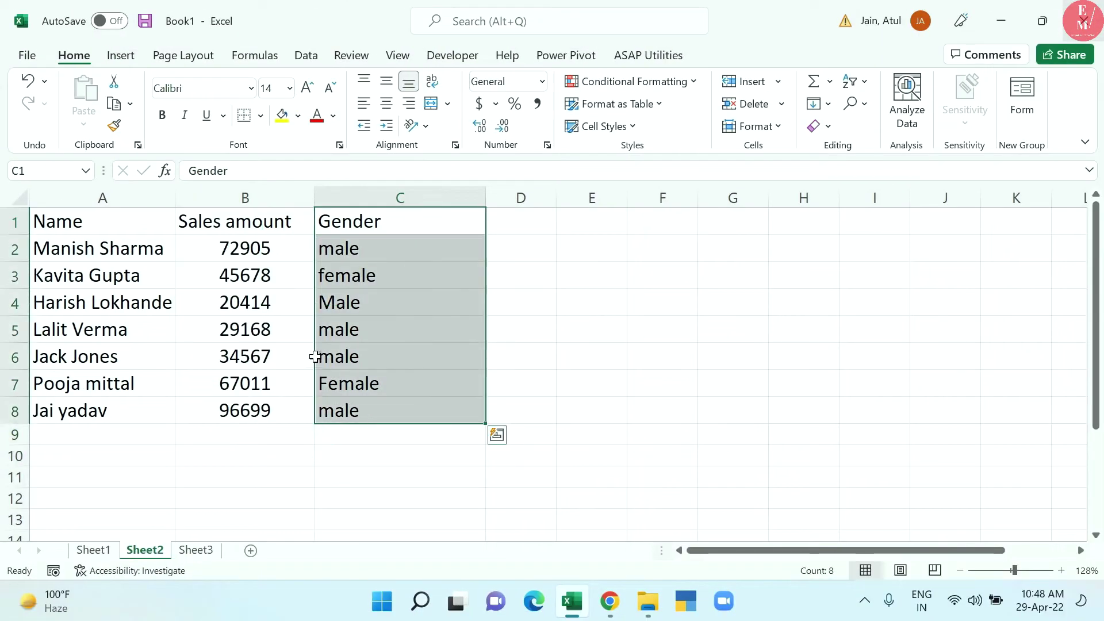
drag(317, 338, 195, 328)
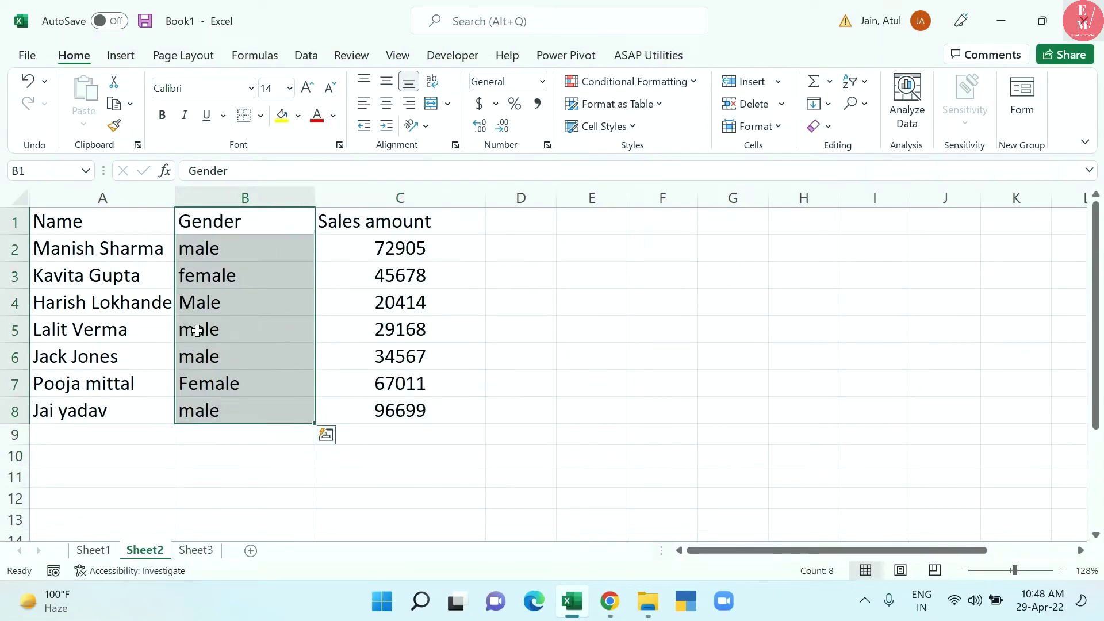
click(115, 552)
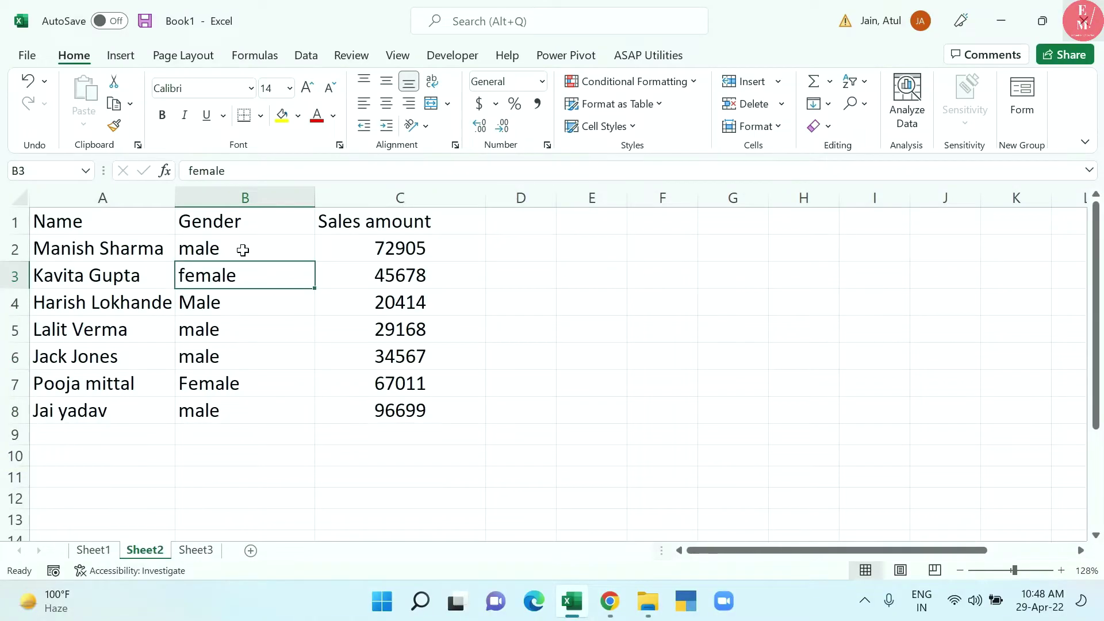
Step: Turn on filters for the header row and filter the Gender column to show only female
drag(106, 250, 106, 410)
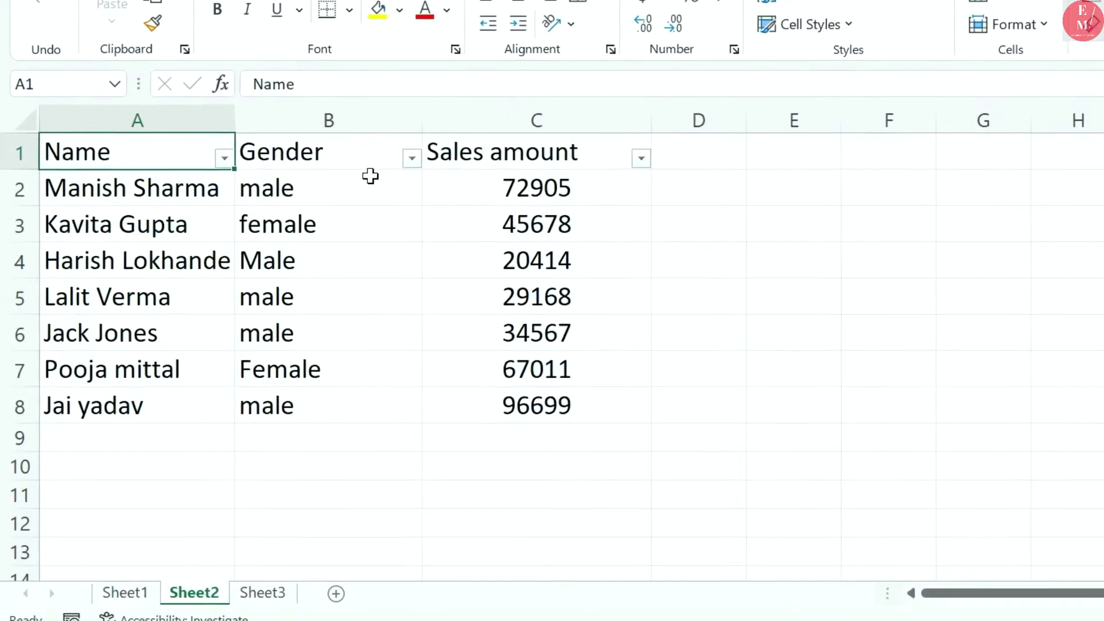
click(412, 157)
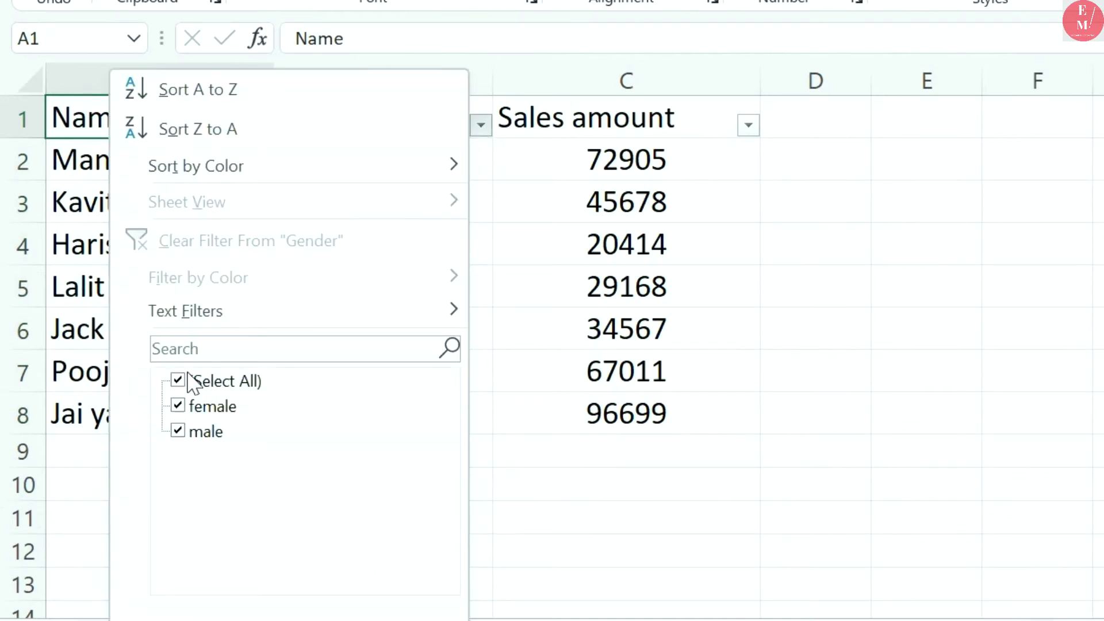
click(188, 376)
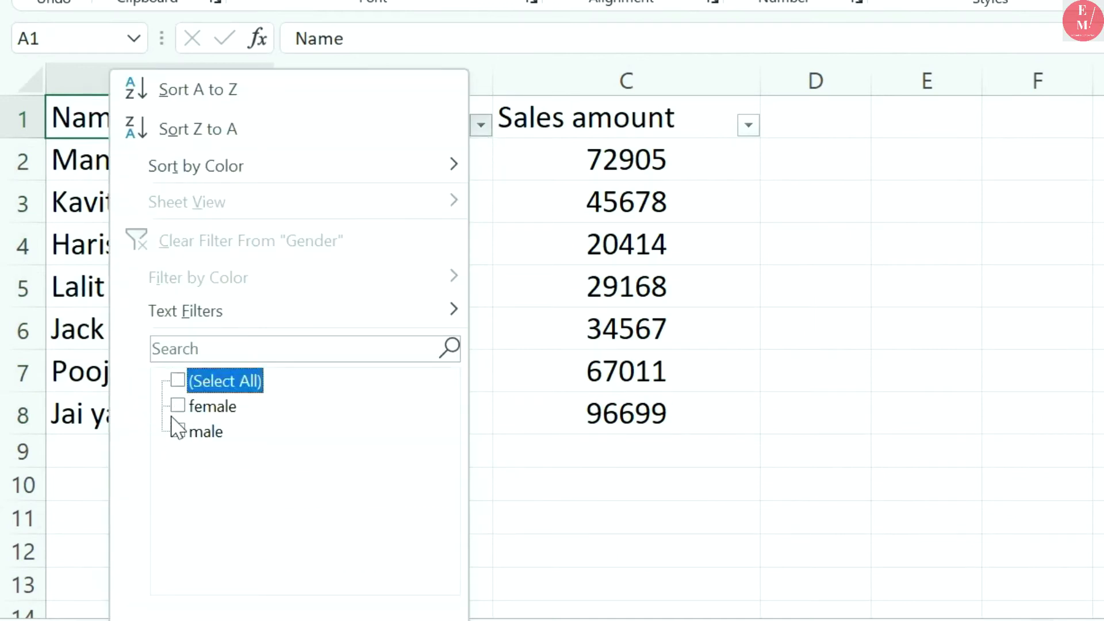
click(180, 405)
key(Return)
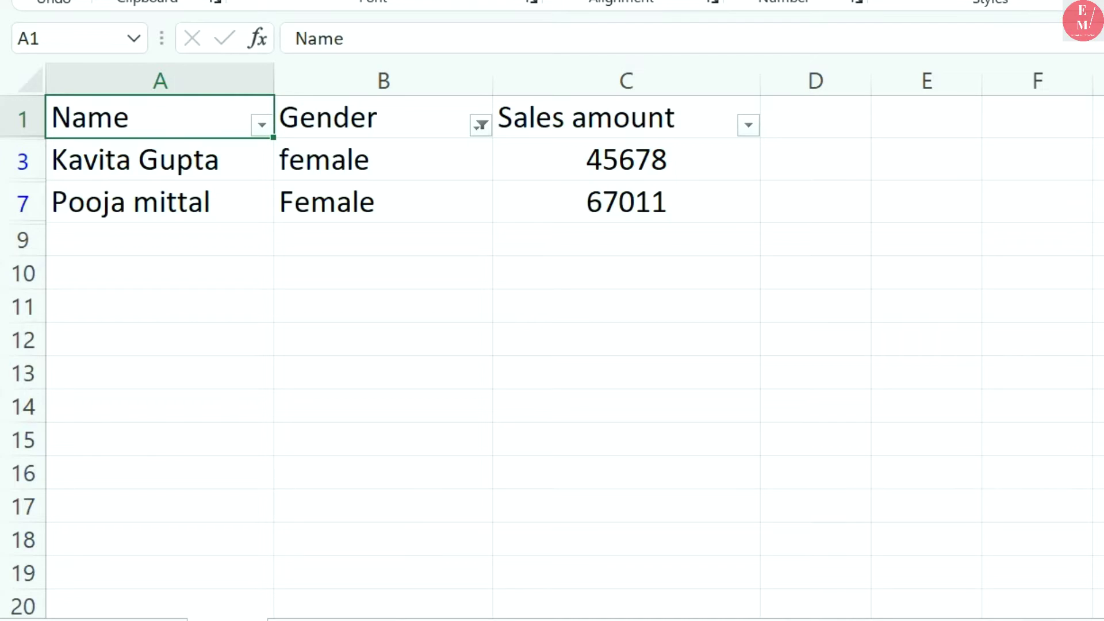
Step: Apply the custom number format "Mrs. "@ to the filtered female names in column A
key(Down)
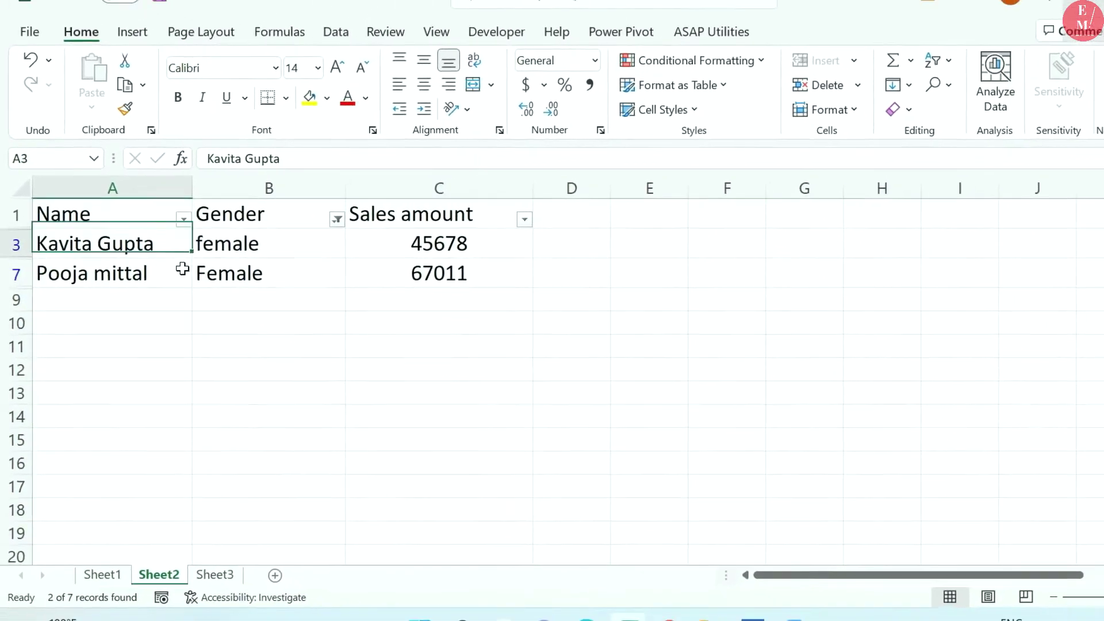
key(ctrl+shift+Down)
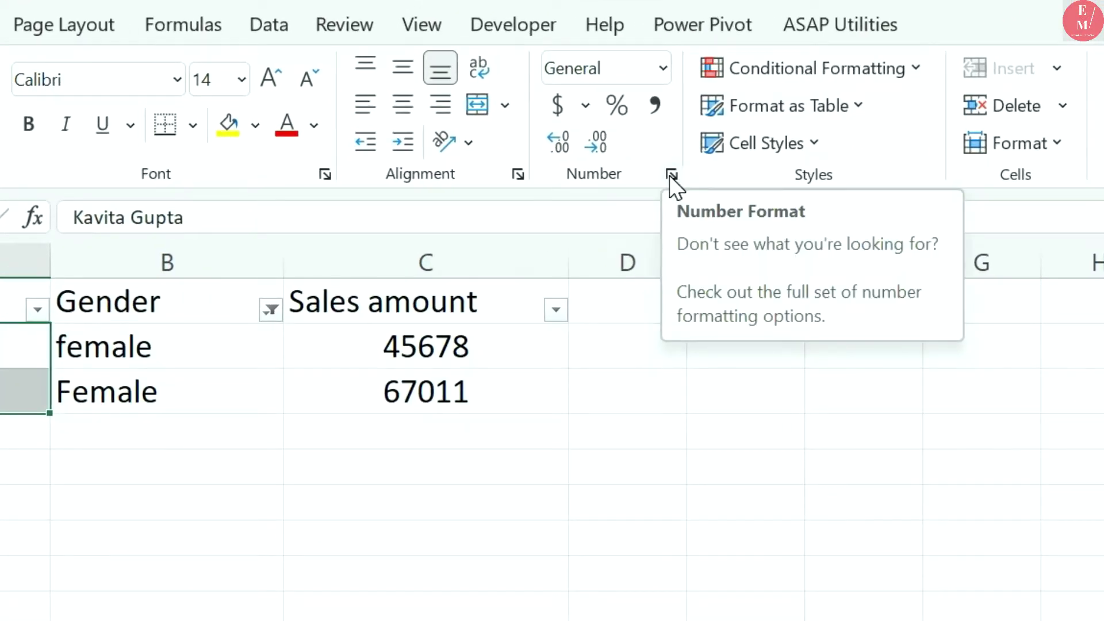
click(671, 175)
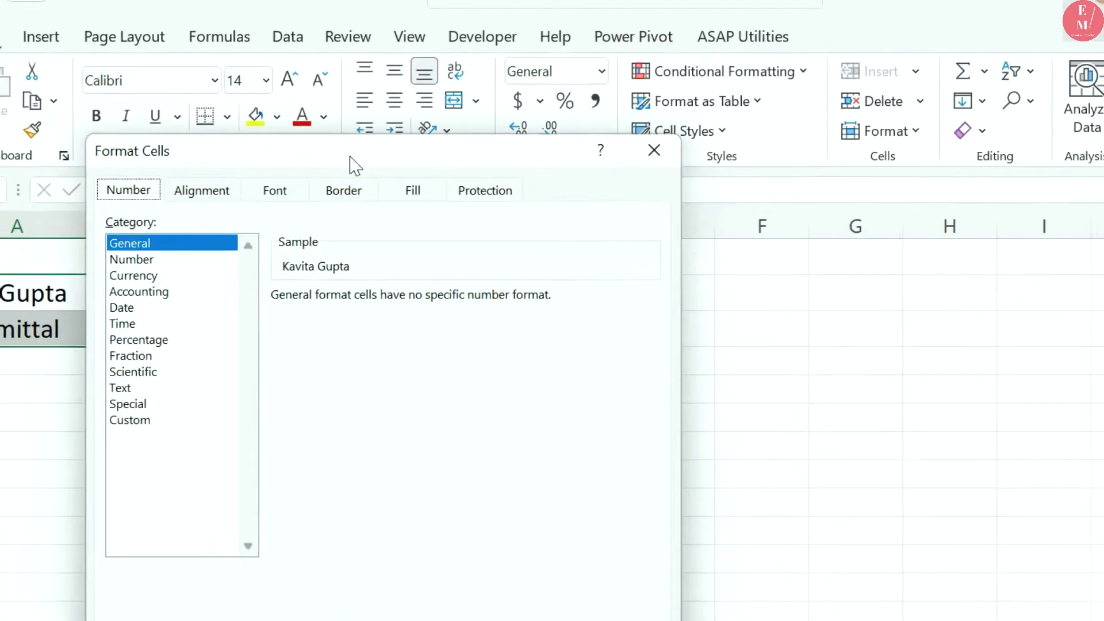
click(506, 265)
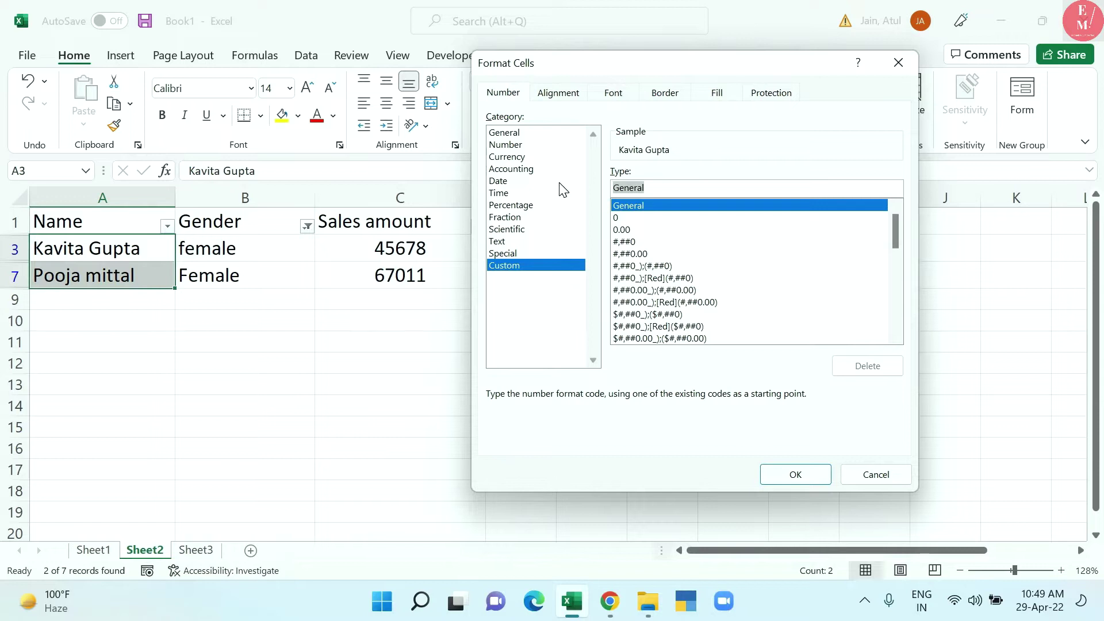
text(")
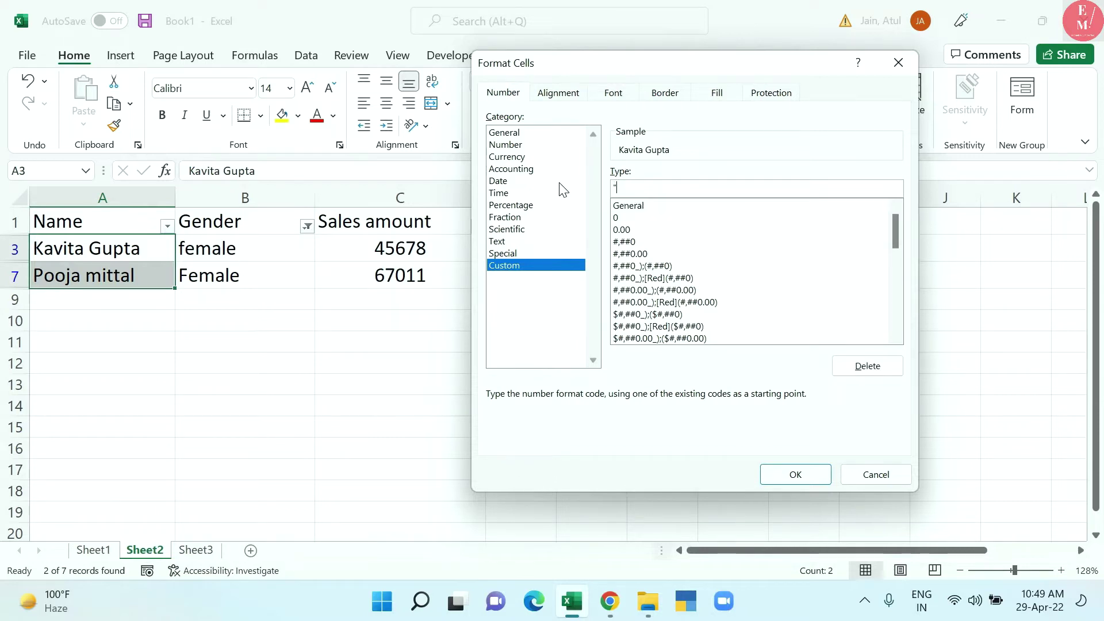
text(Mrs)
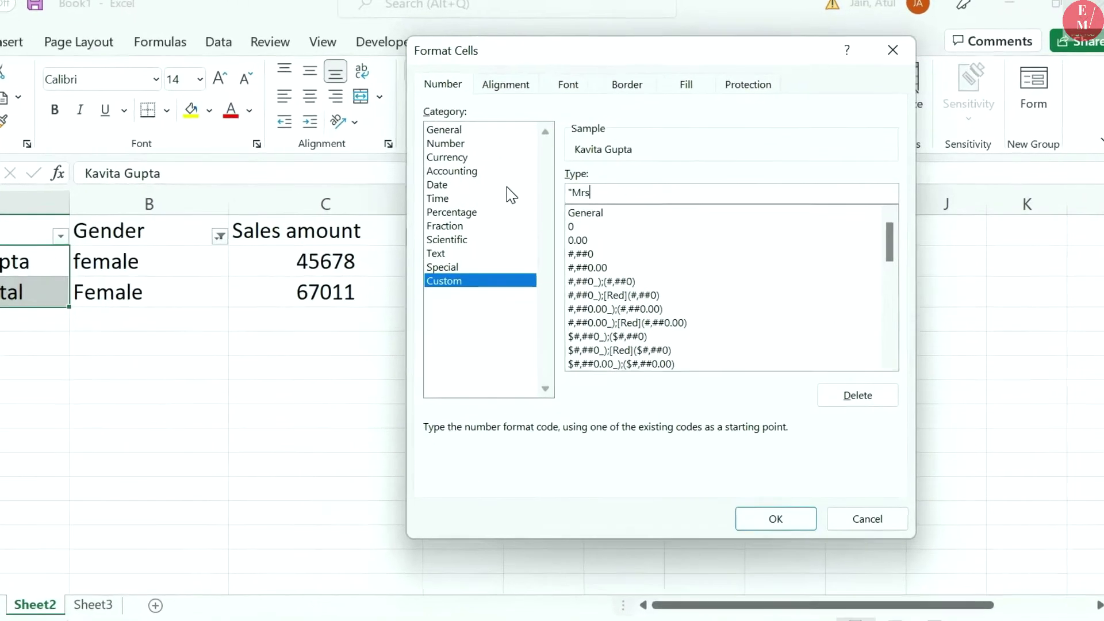
text(.)
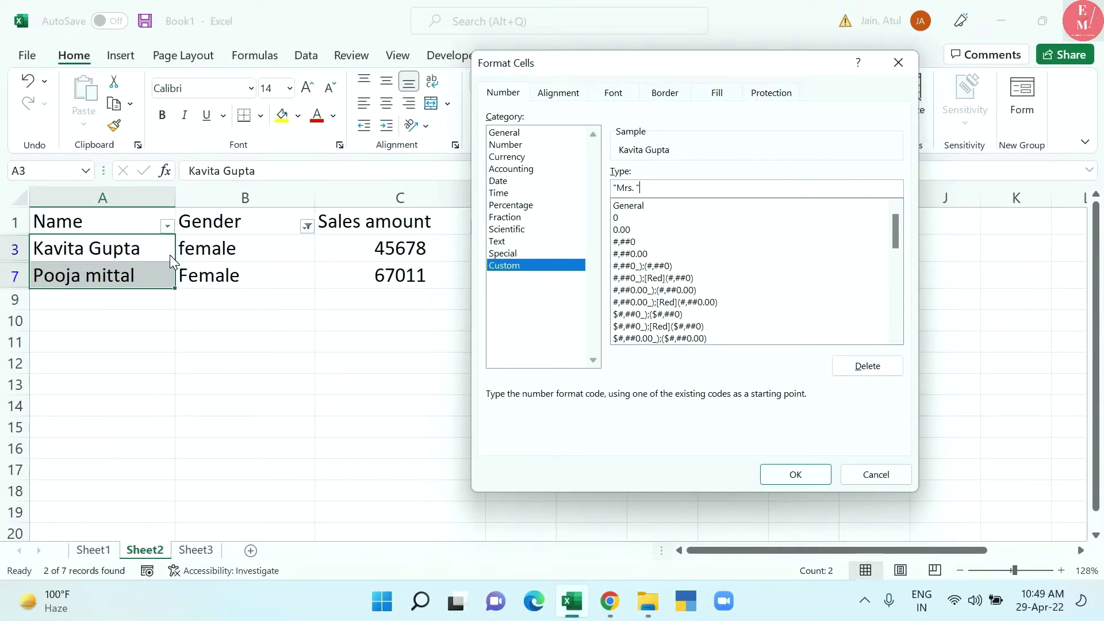
text(@)
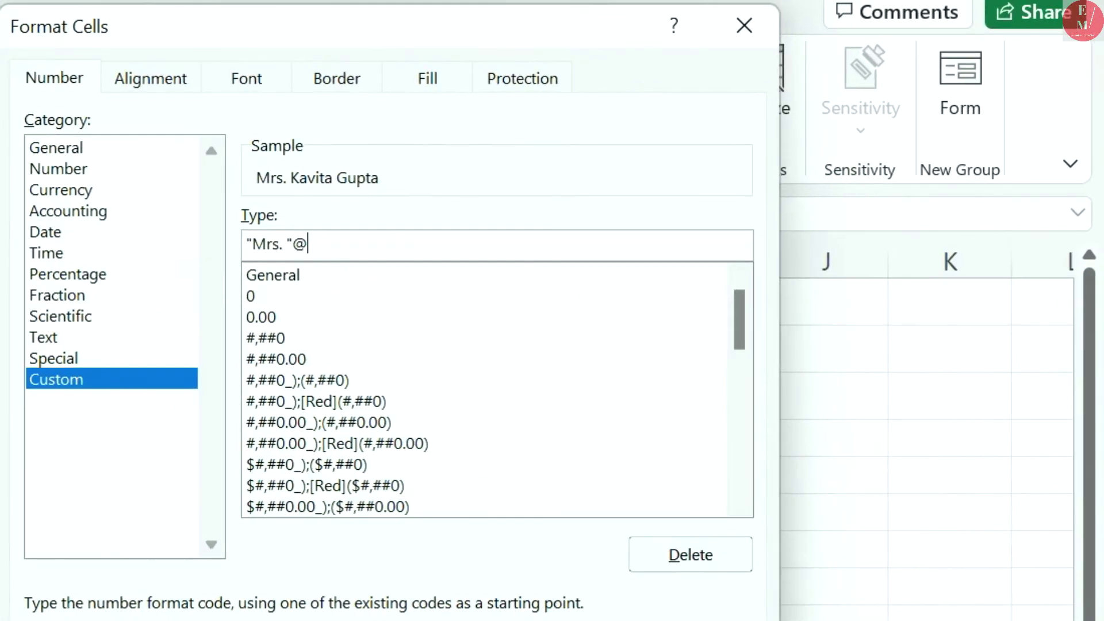
drag(293, 244, 252, 244)
click(309, 244)
click(807, 473)
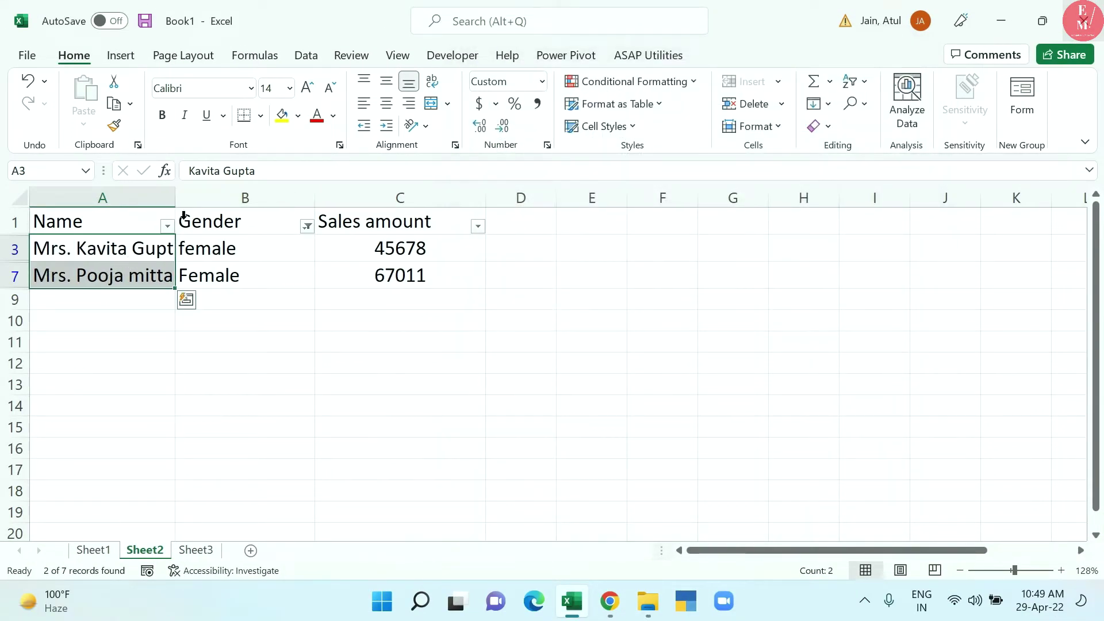
Step: Widen column A to fit the prefixed names and clear the filter from the Gender column
drag(177, 209, 192, 209)
click(322, 226)
click(253, 299)
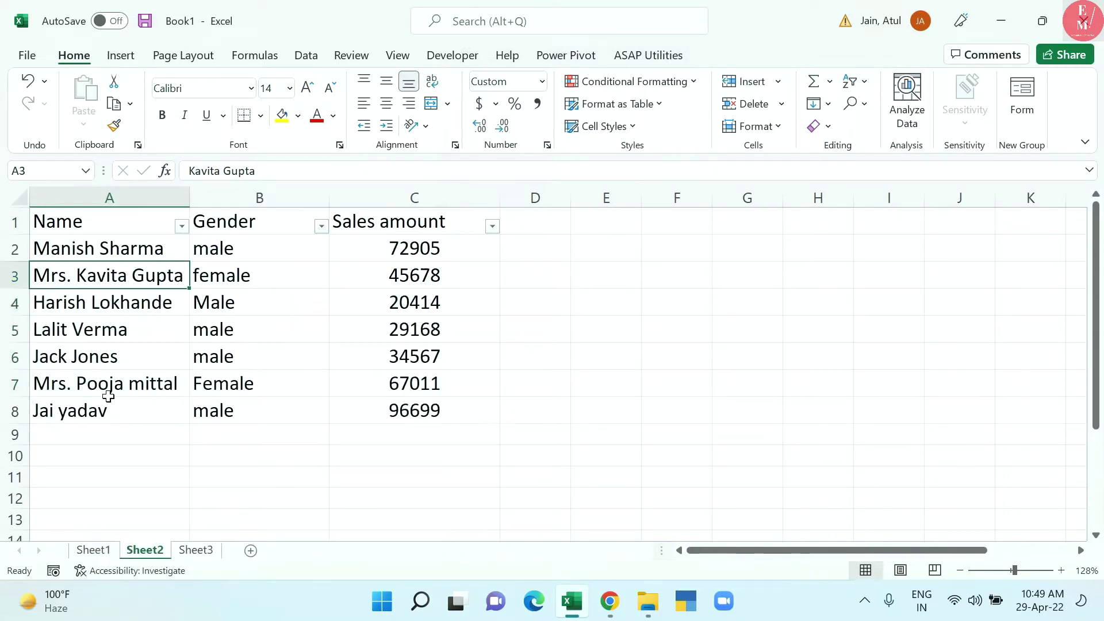
click(106, 390)
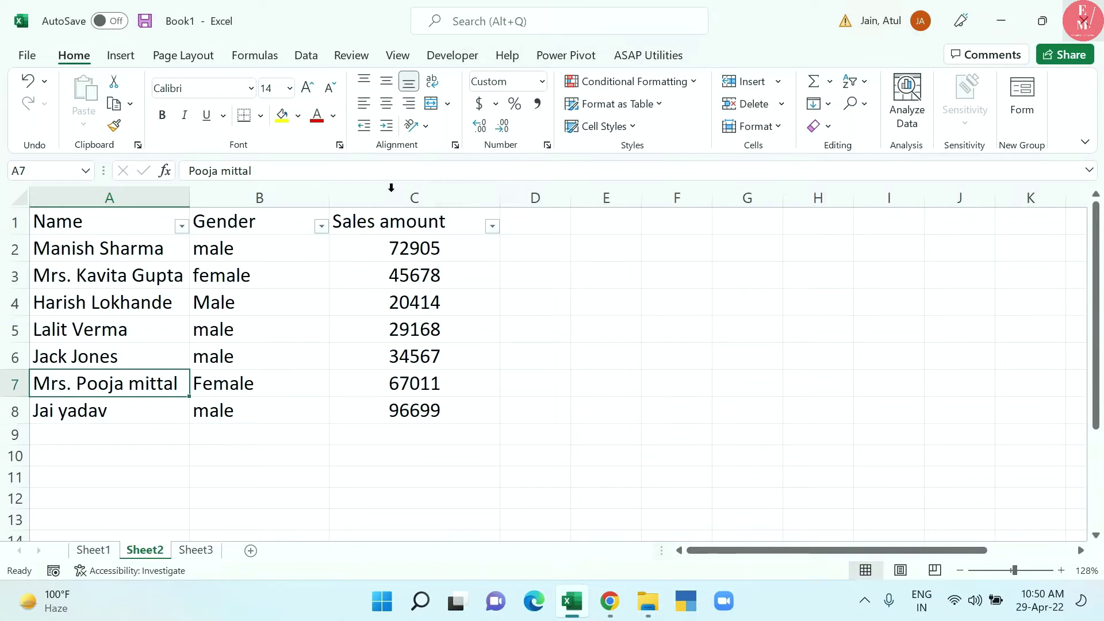
drag(59, 247, 79, 412)
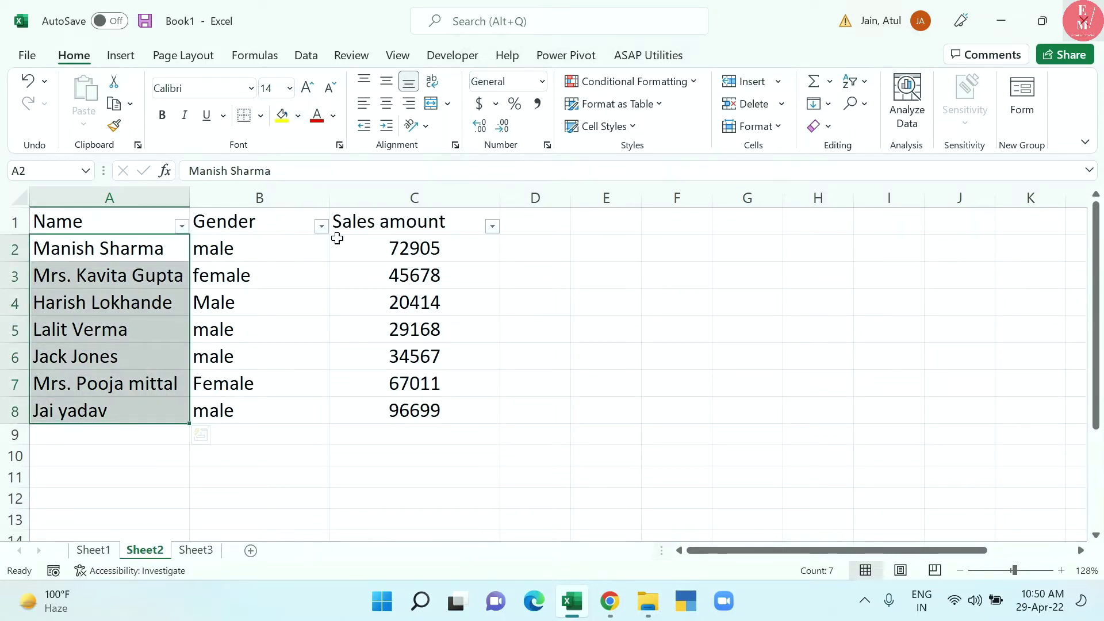
click(313, 302)
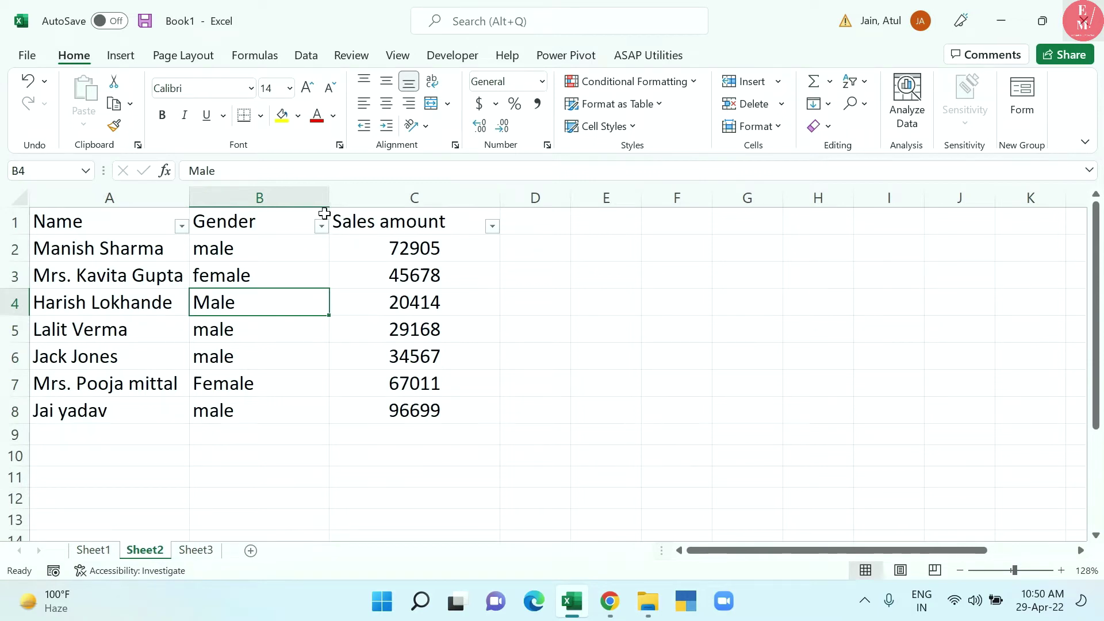
click(382, 198)
right_click(371, 197)
key(Escape)
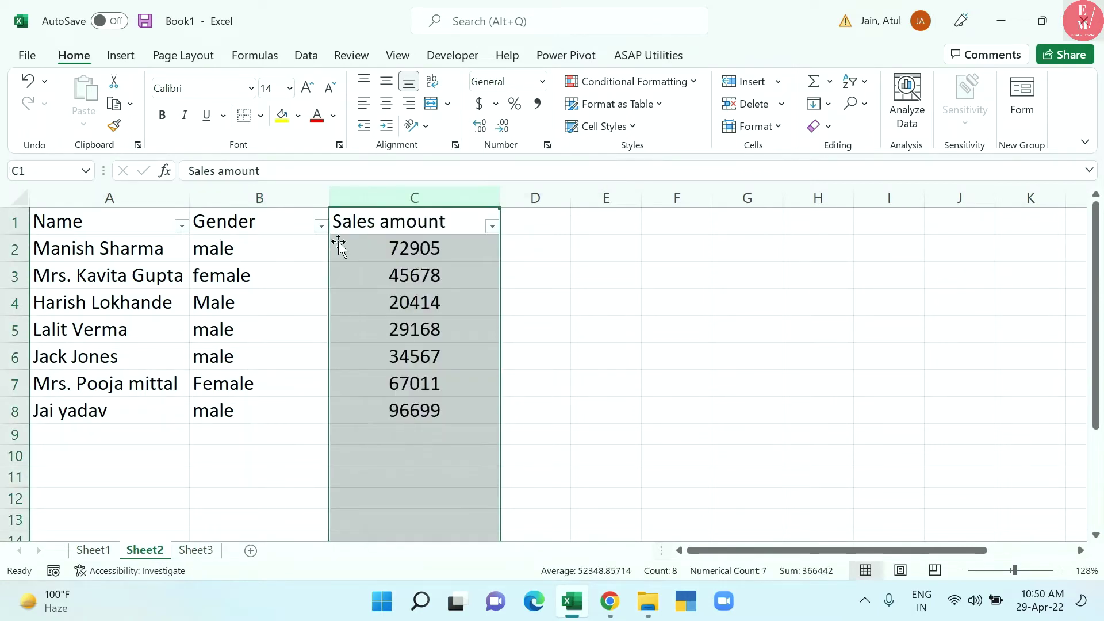
Step: Hide the sales amounts in C2:C8 by applying the custom number format ; to them
drag(422, 247, 402, 418)
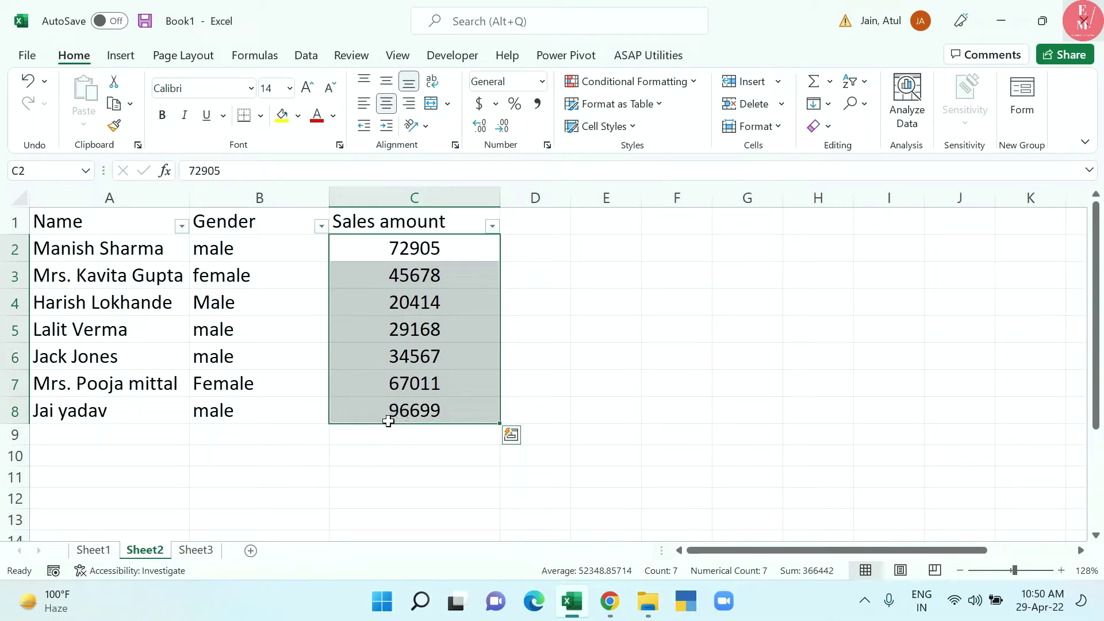
click(549, 147)
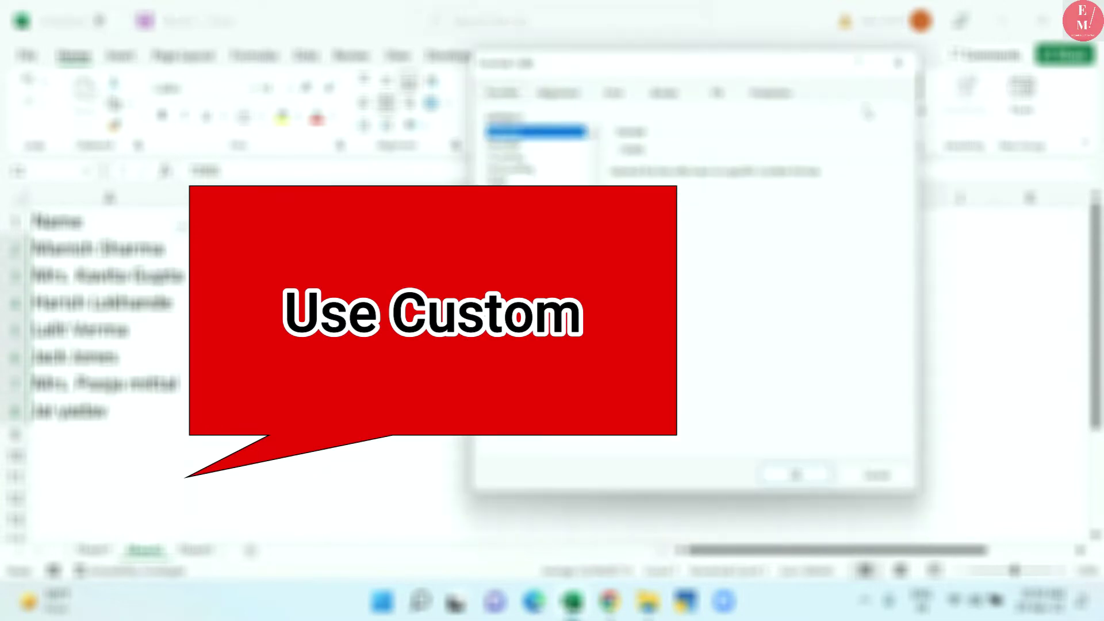
drag(711, 70, 812, 70)
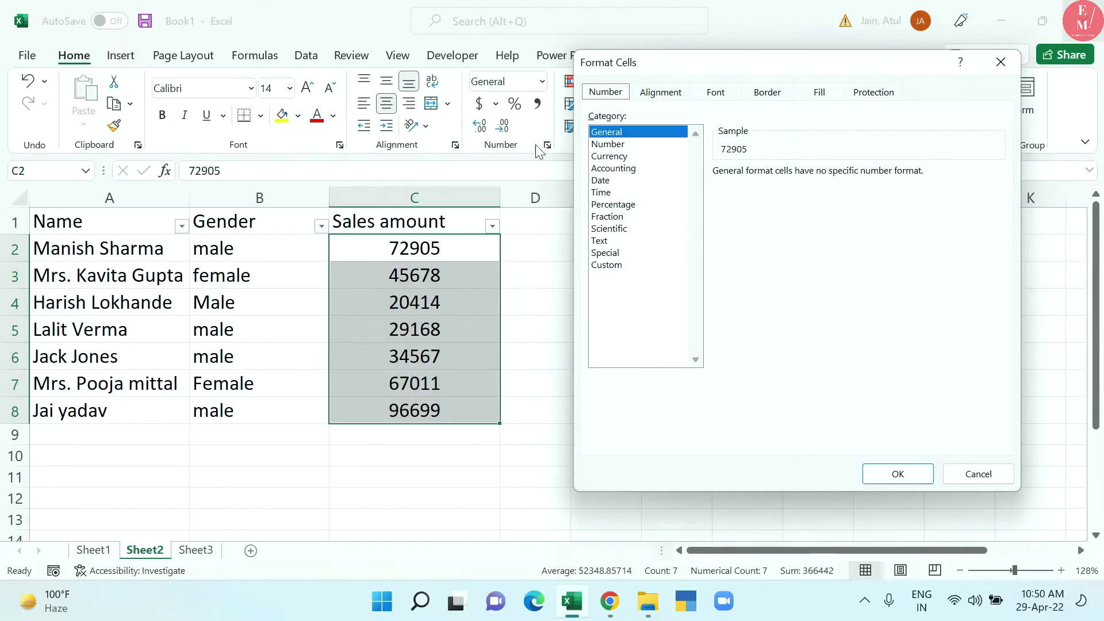
click(607, 265)
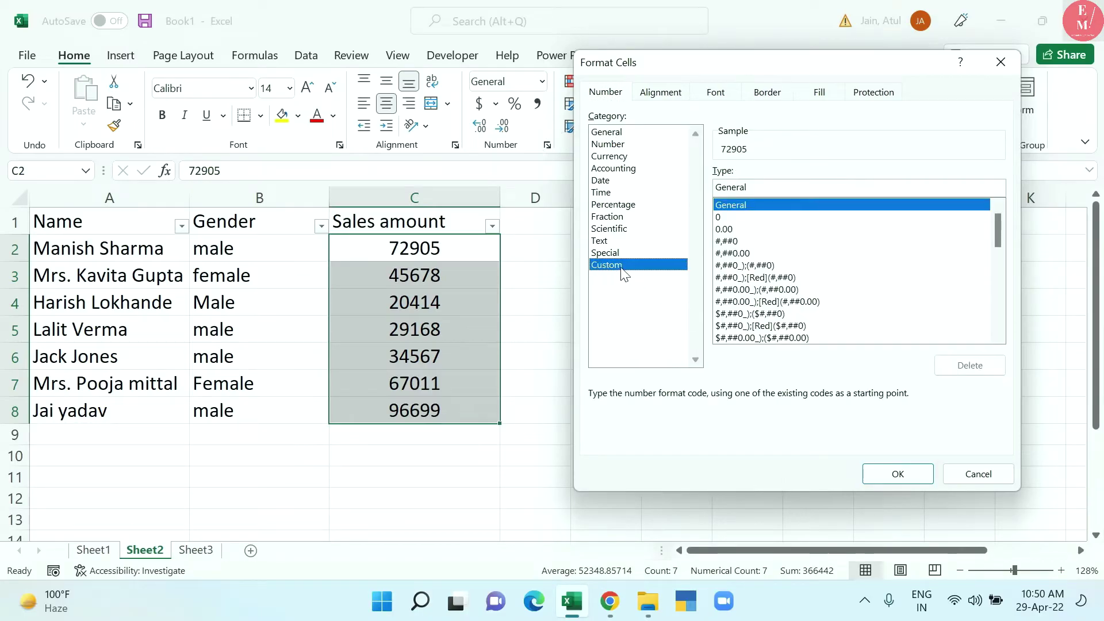
key(Tab)
key(BackSpace)
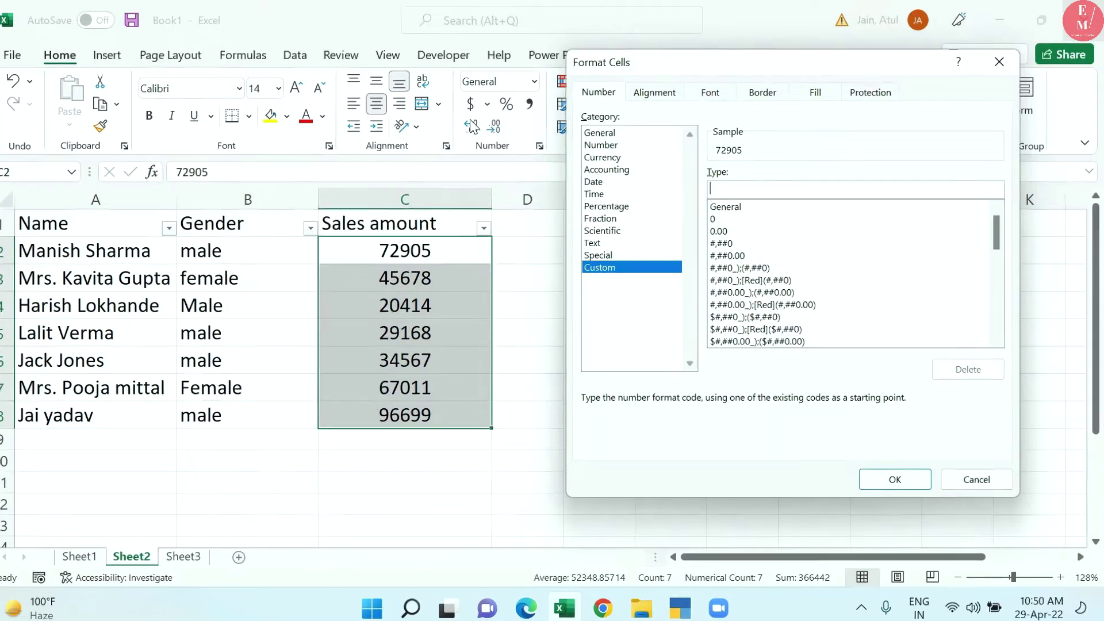
text(;)
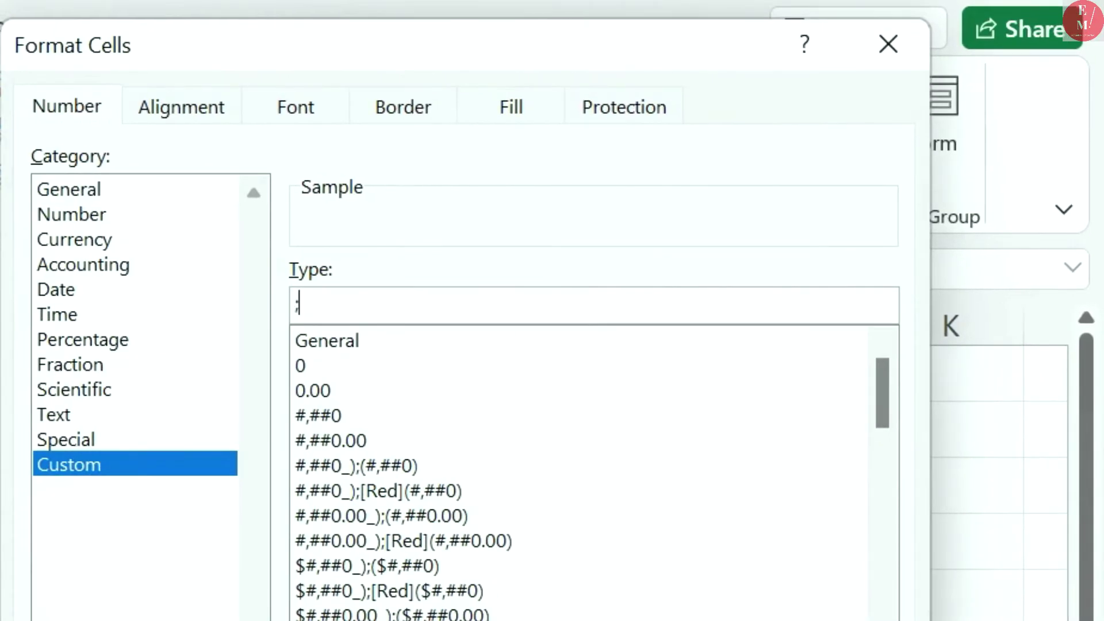
click(905, 508)
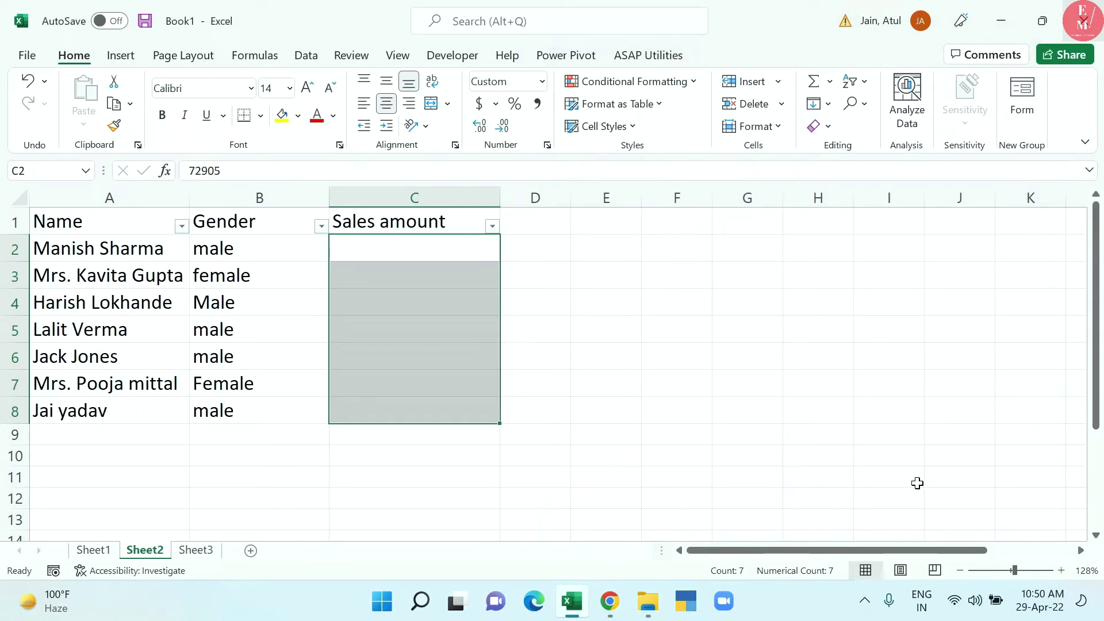
Step: Set the number format of the sales amounts in C2:C8 to General
click(542, 82)
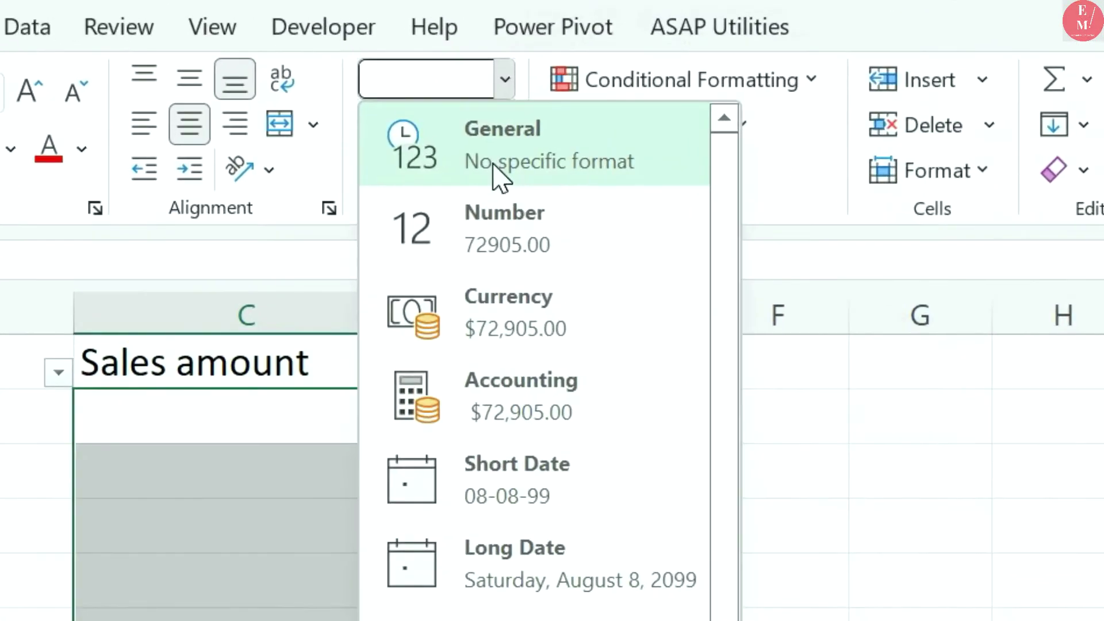
click(540, 130)
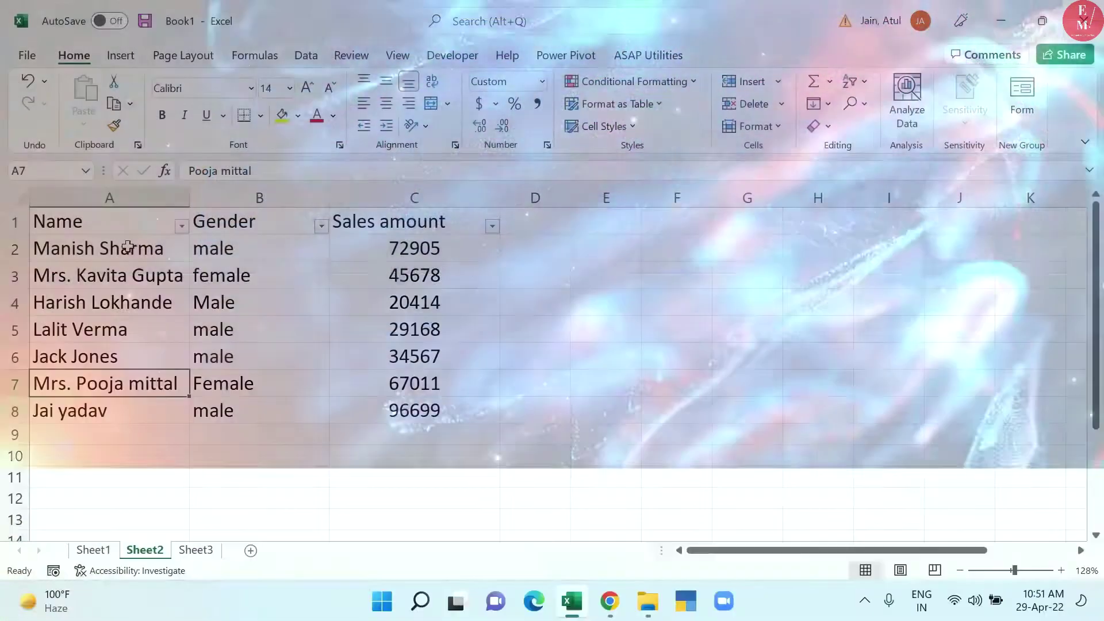
drag(153, 279, 450, 287)
ctrl+drag(121, 388, 476, 391)
click(376, 281)
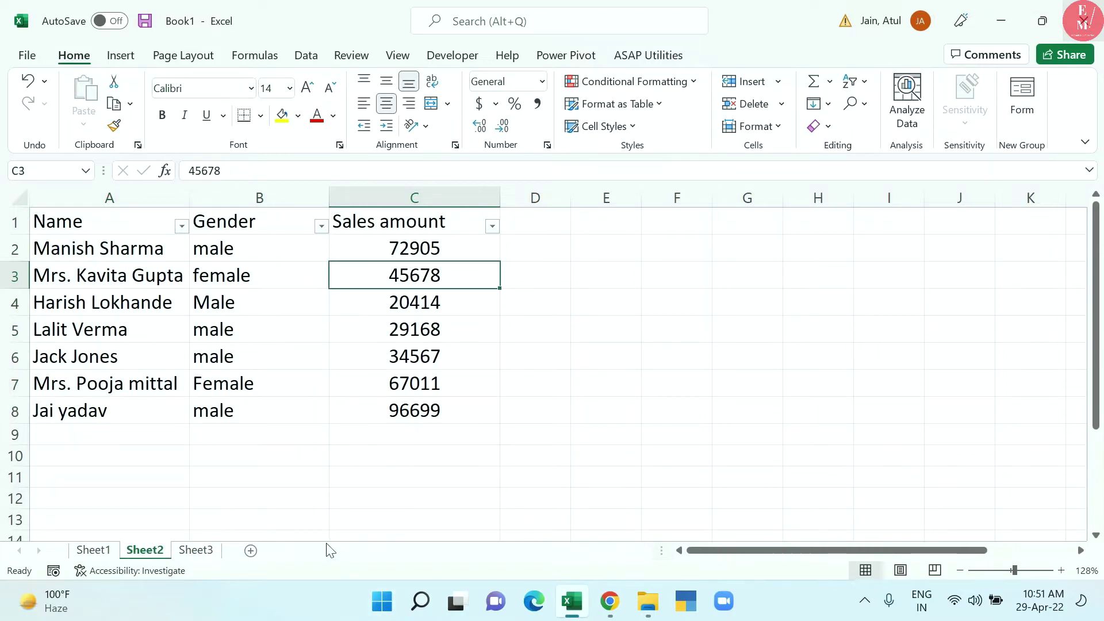
Step: Copy the records A2:C2 and A6:C6 one at a time and paste them into G2 and G3
click(863, 333)
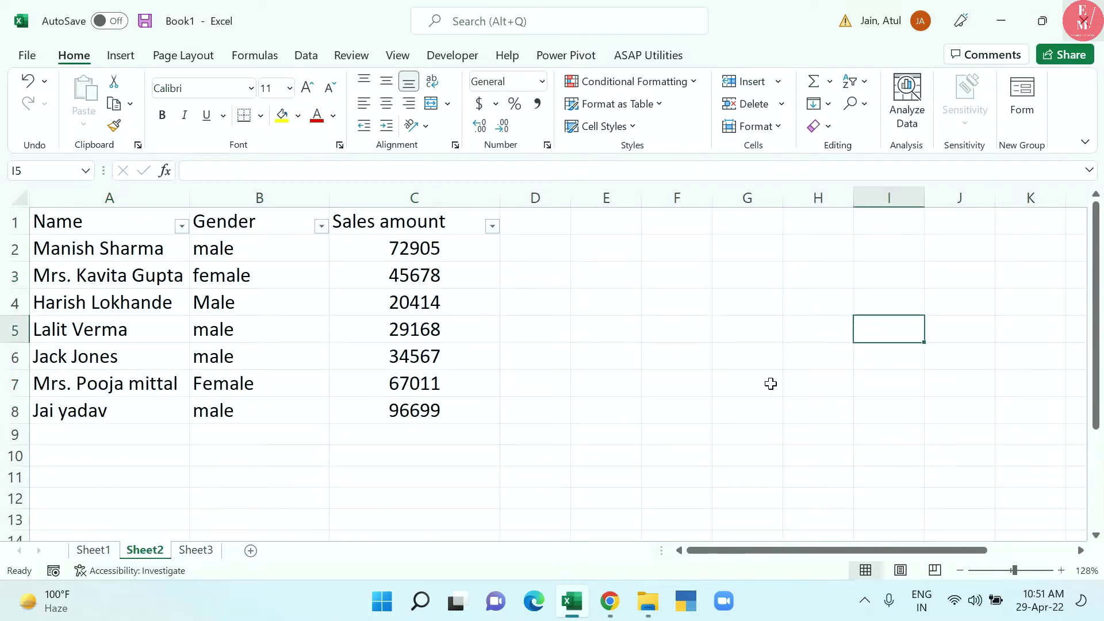
drag(164, 251, 488, 256)
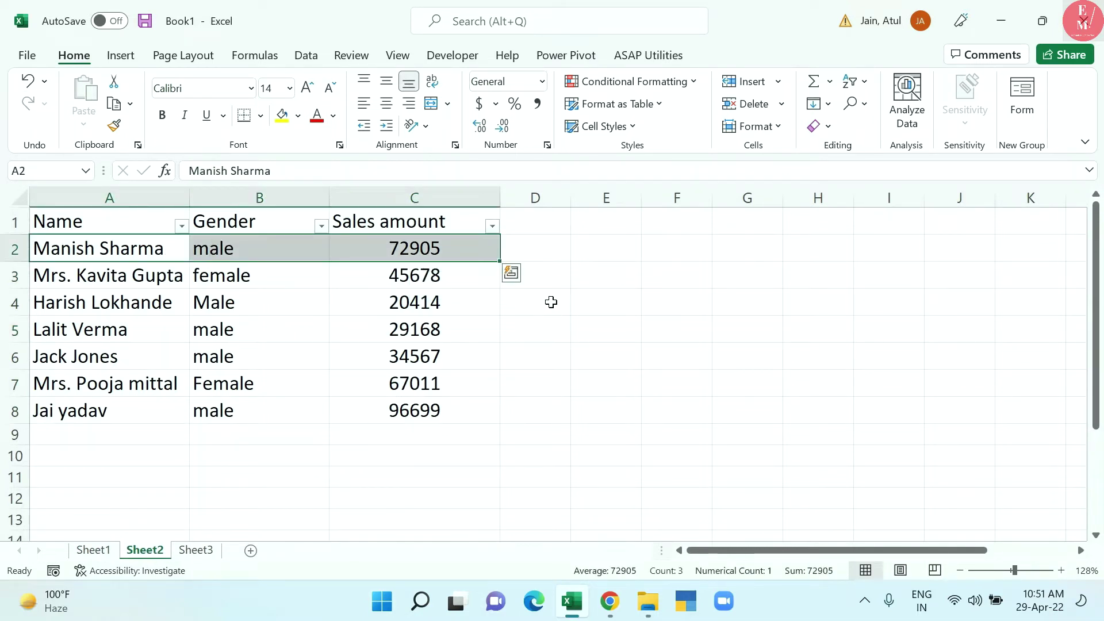
key(ctrl+c)
click(765, 248)
key(ctrl+v)
drag(40, 357, 413, 354)
key(ctrl+c)
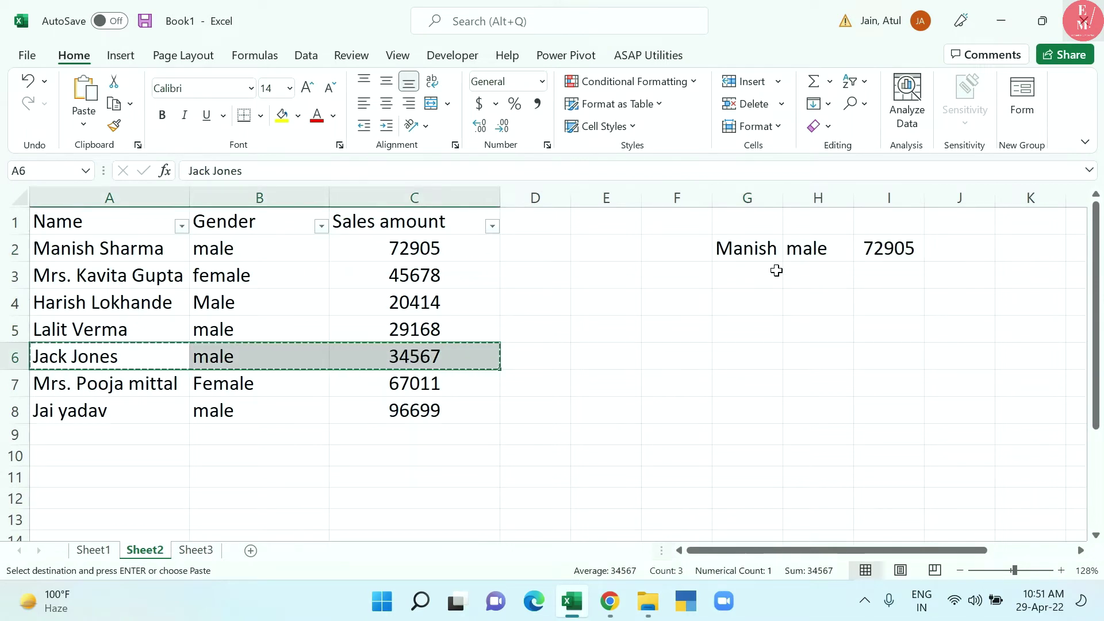
click(771, 275)
key(ctrl+v)
Step: Delete the pasted records in G2:I3
drag(777, 260, 875, 295)
key(Delete)
double_click(125, 285)
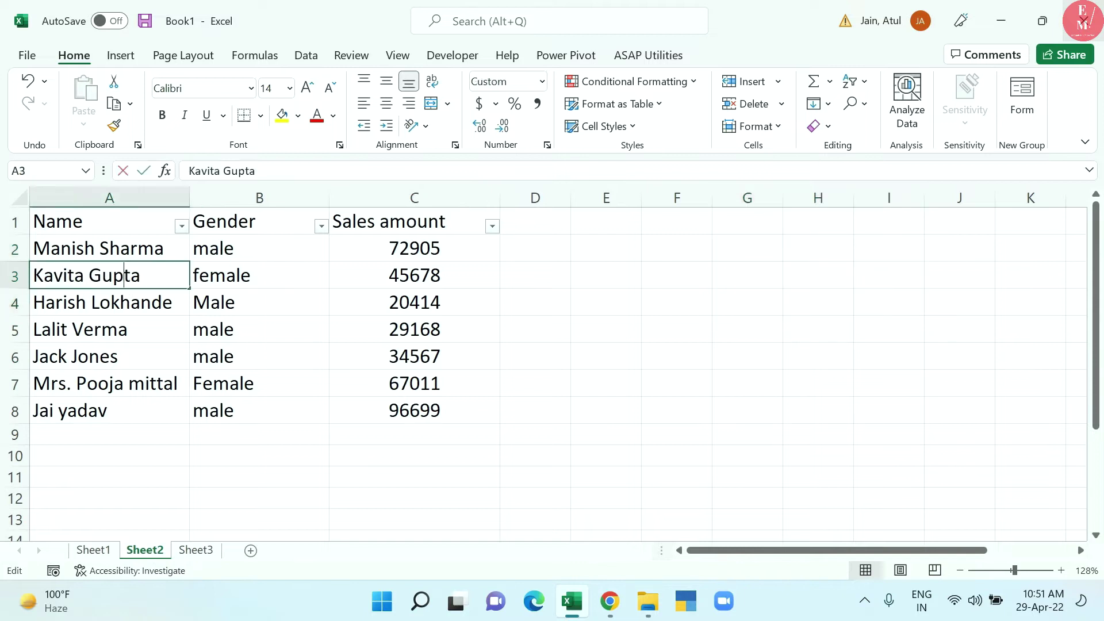
click(154, 306)
Step: Empty the Office Clipboard and collect copies of the records A2:C2, A5:C5 and A7:C7 in it
click(95, 230)
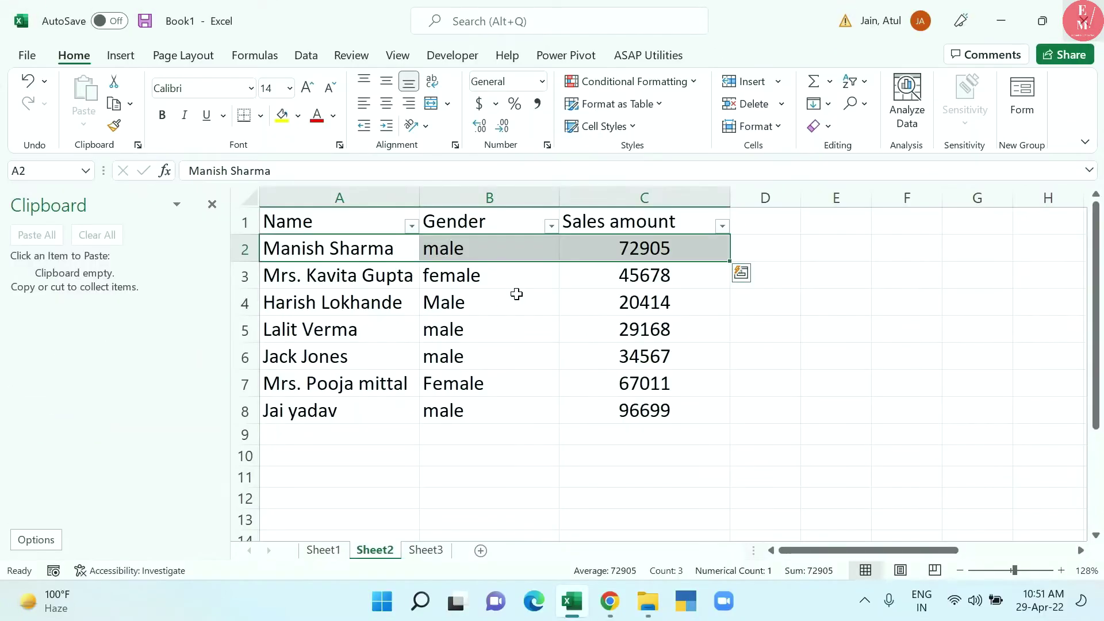
key(ctrl+c)
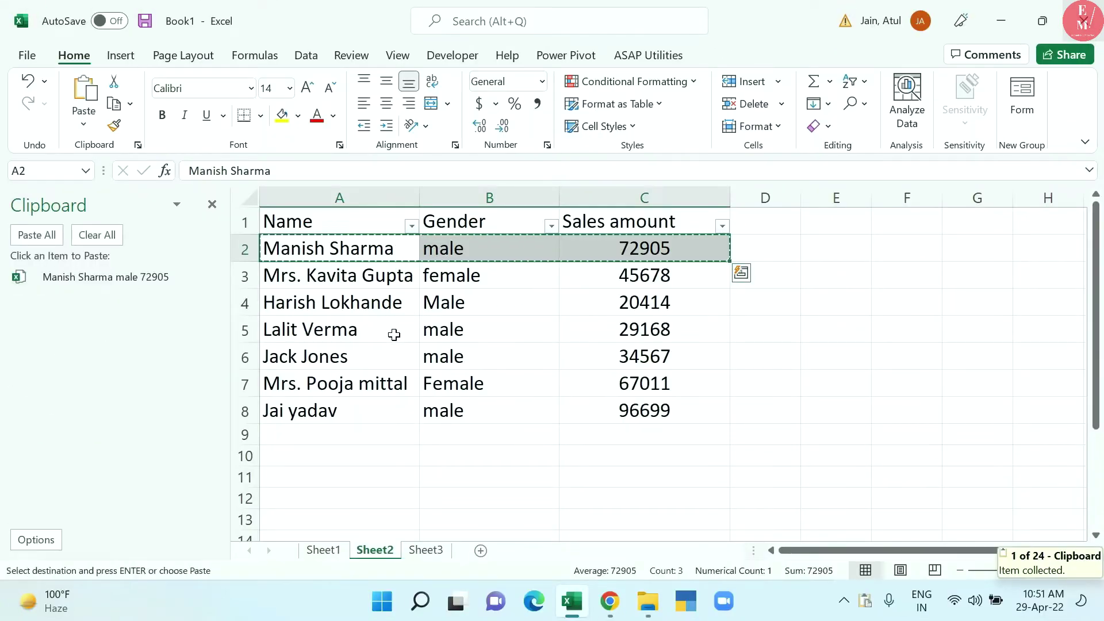
drag(394, 335, 652, 336)
key(ctrl+c)
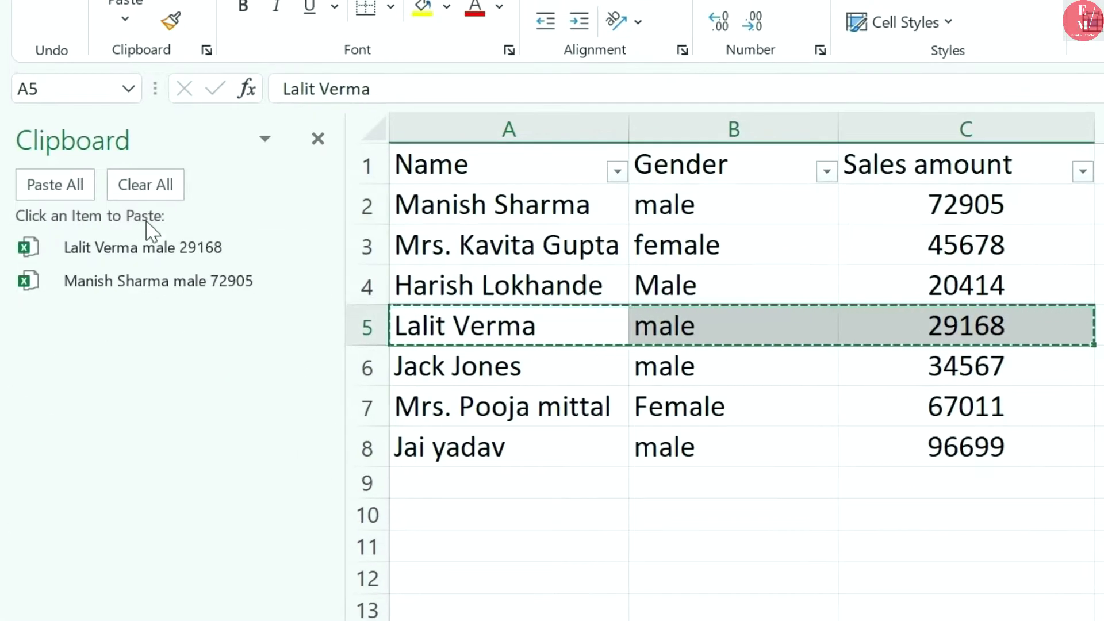
drag(482, 409, 950, 446)
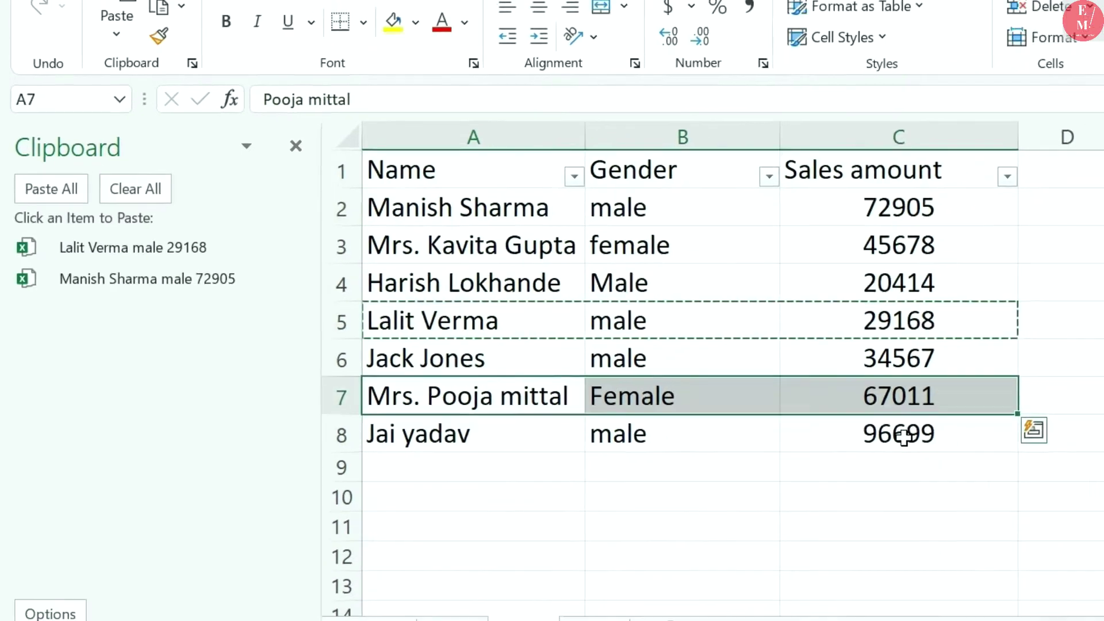
key(ctrl+c)
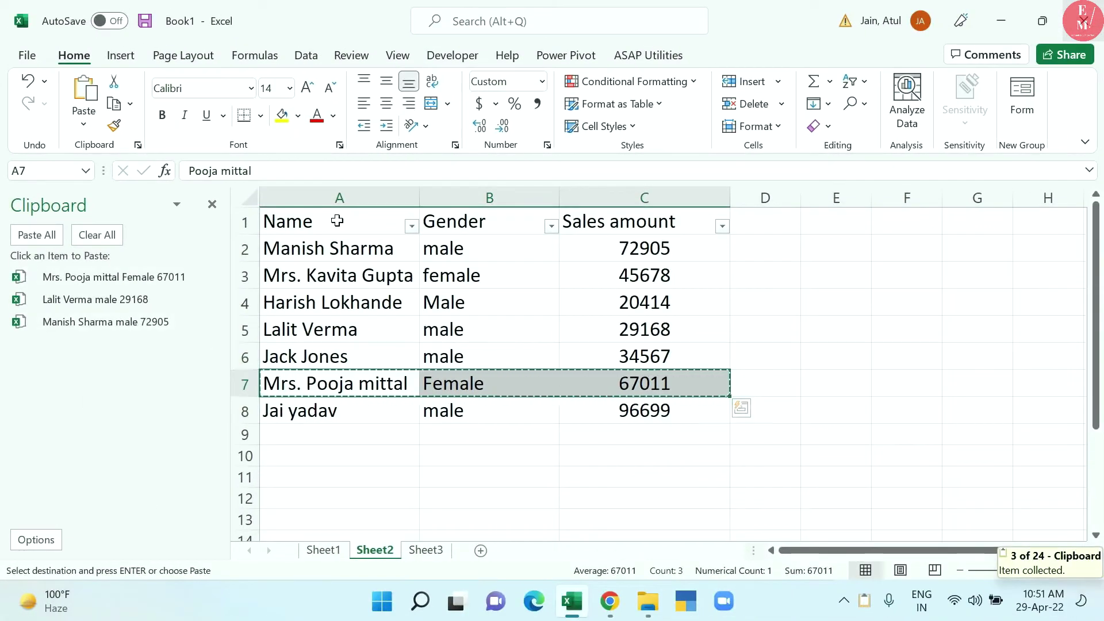
Step: Paste all the collected clipboard items at once into an empty area of Sheet3
click(426, 550)
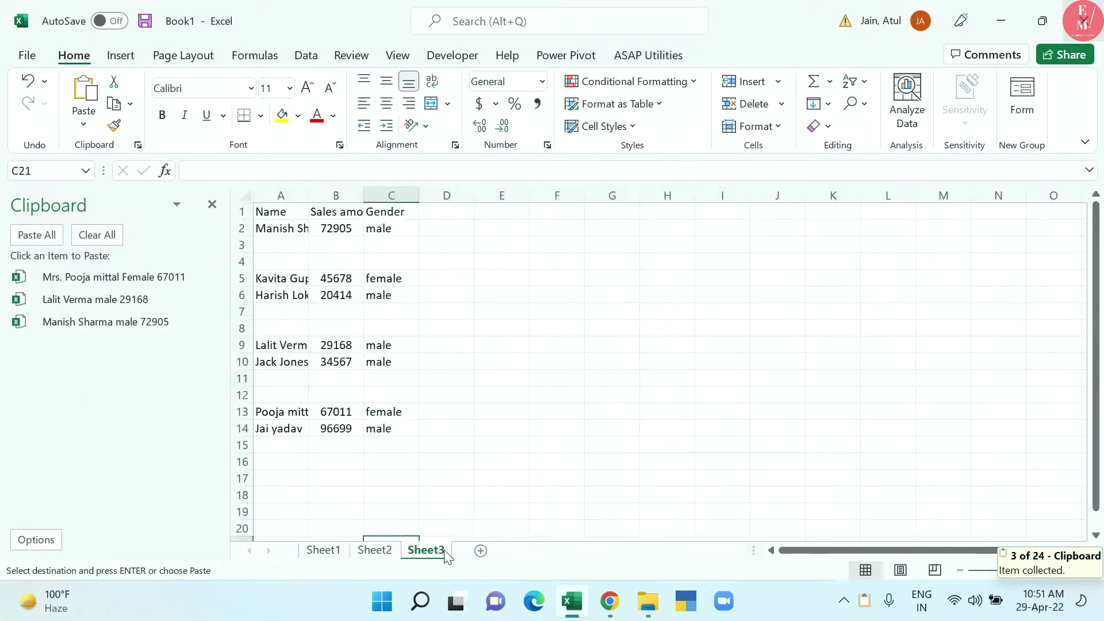
click(668, 197)
click(682, 244)
click(36, 234)
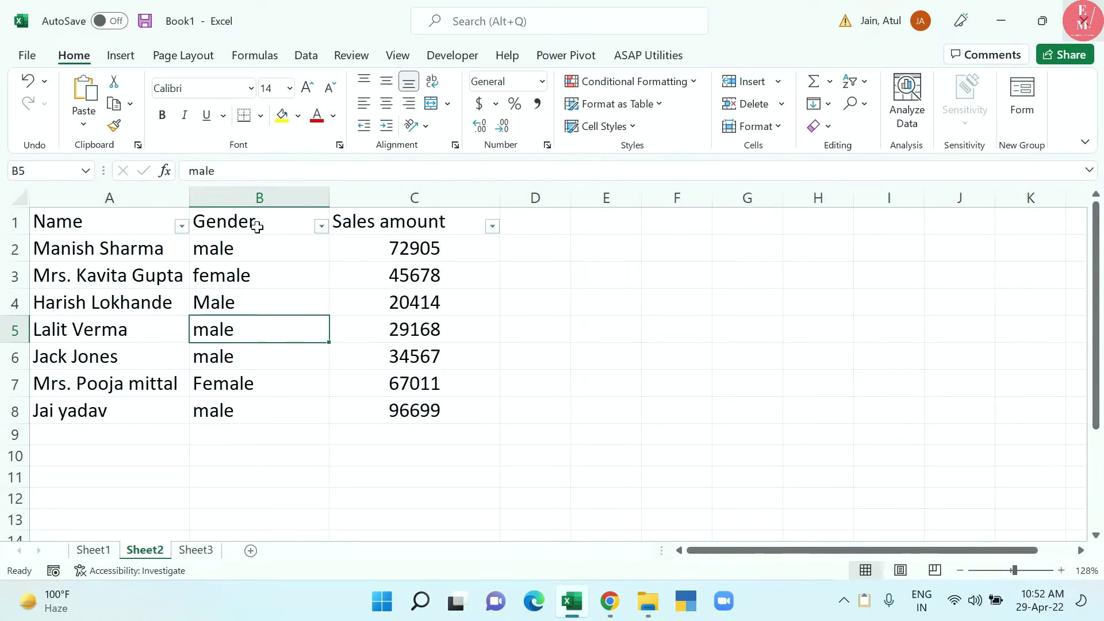
Step: Convert the sales data A1:C8 on Sheet2 into a table with headers
click(284, 249)
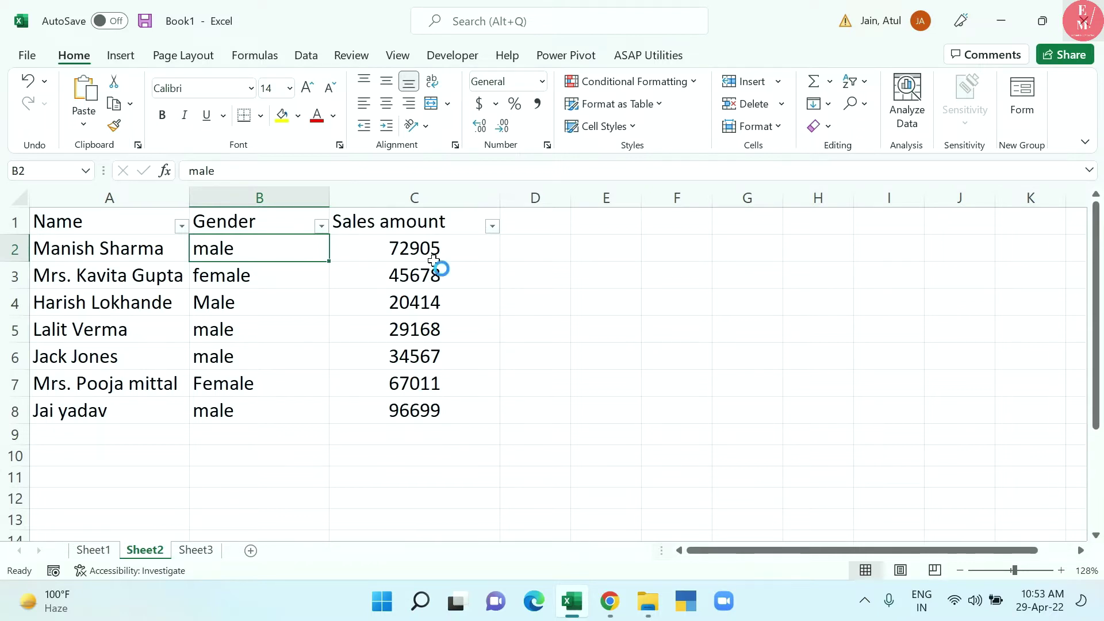
key(ctrl+a)
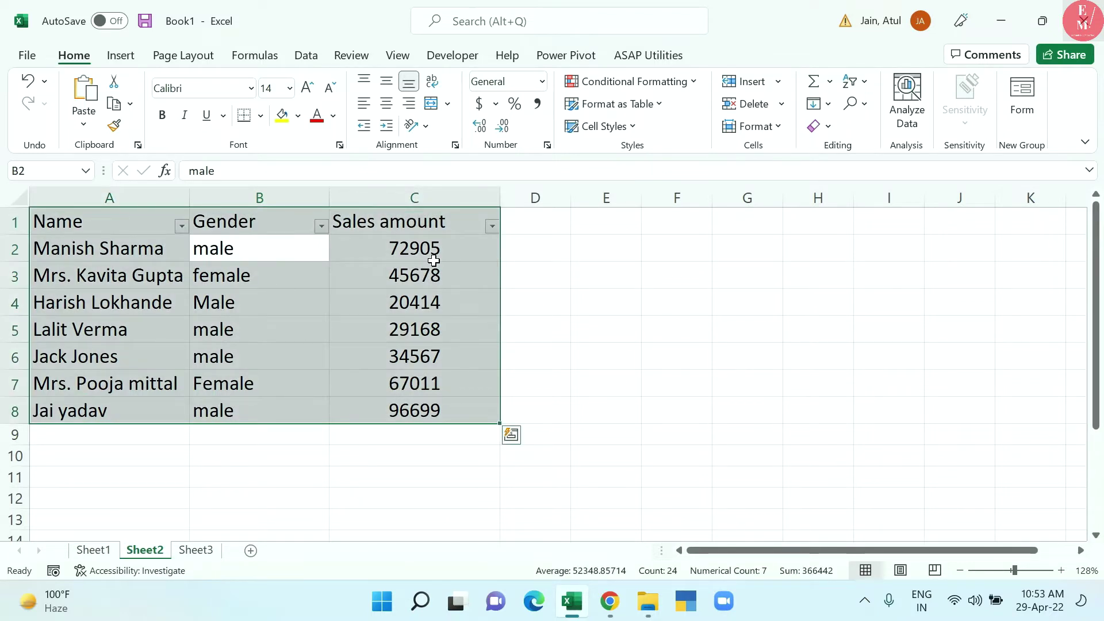
key(ctrl+t)
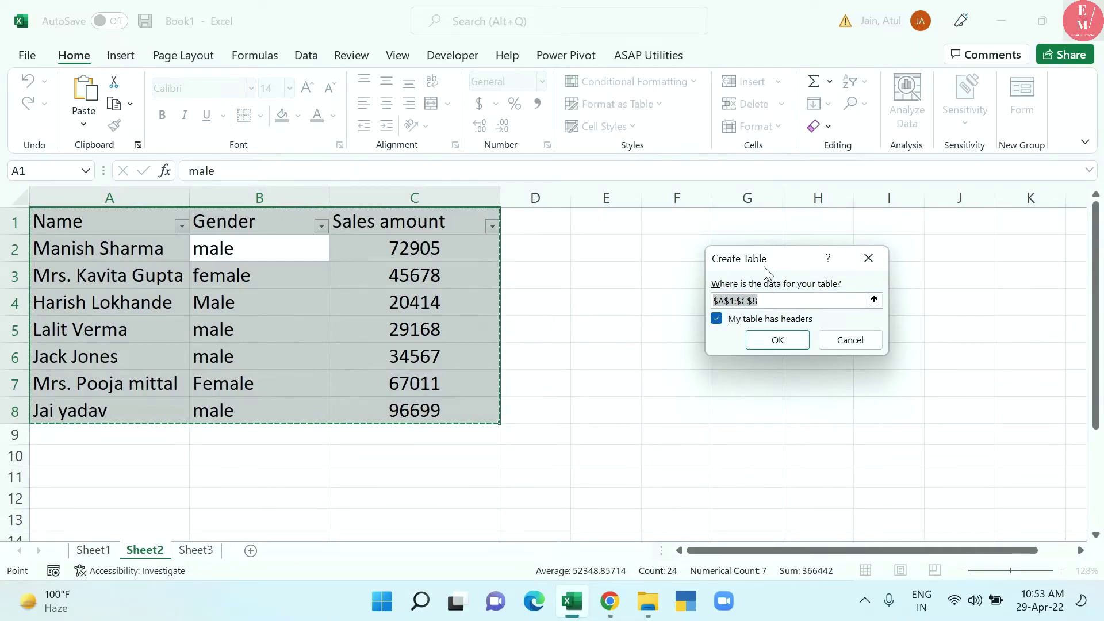
drag(765, 269, 562, 238)
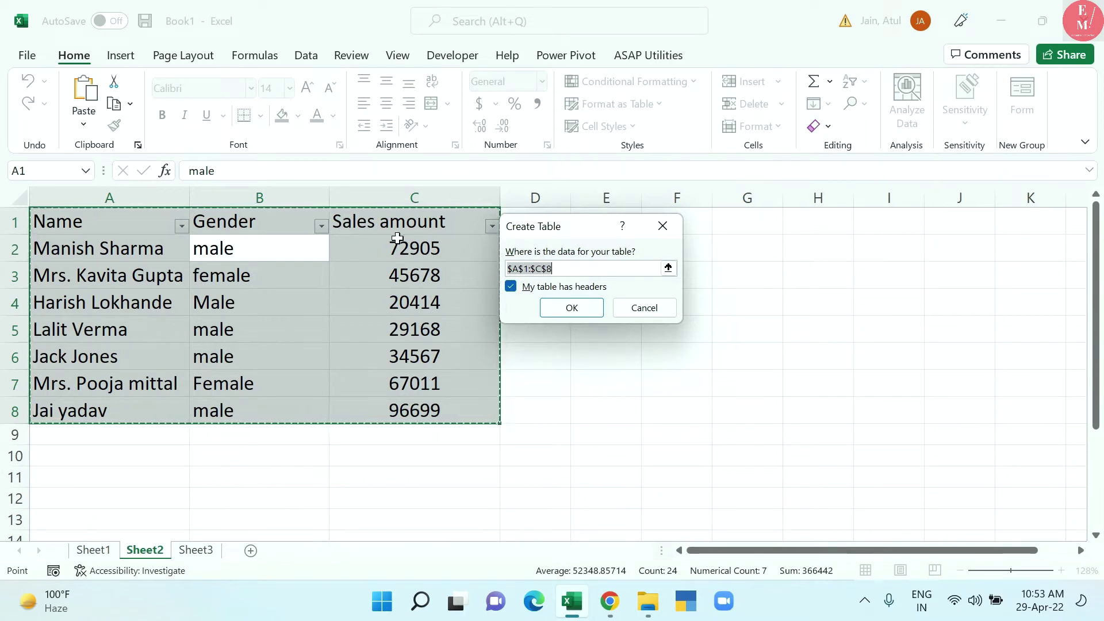
click(584, 314)
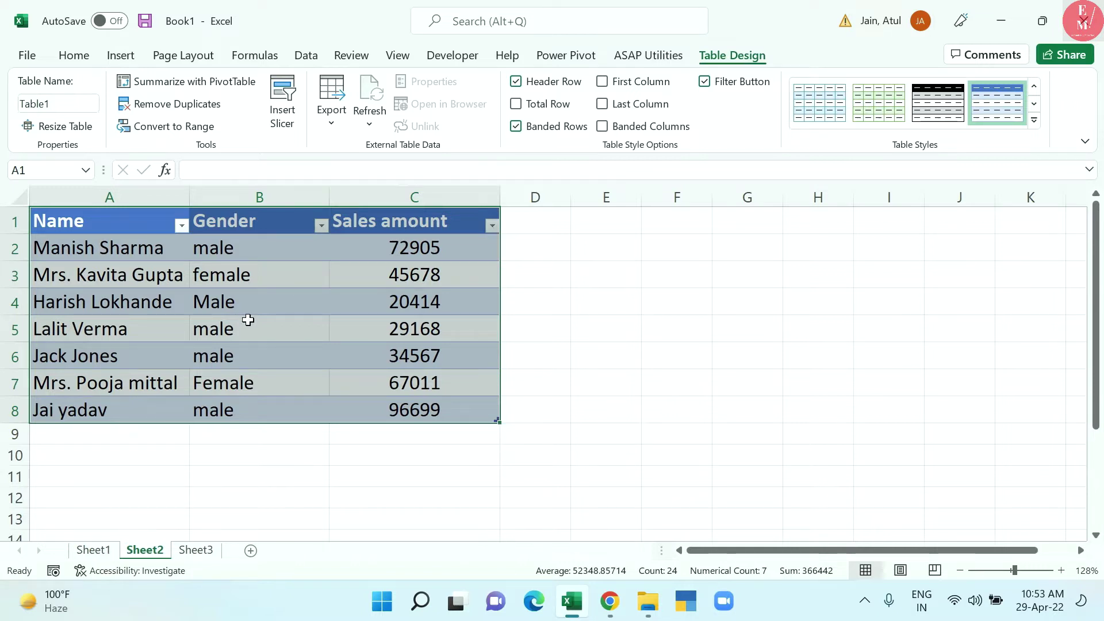
Step: Add a total row to the sales table and inspect the Sales amount total in C9
click(476, 312)
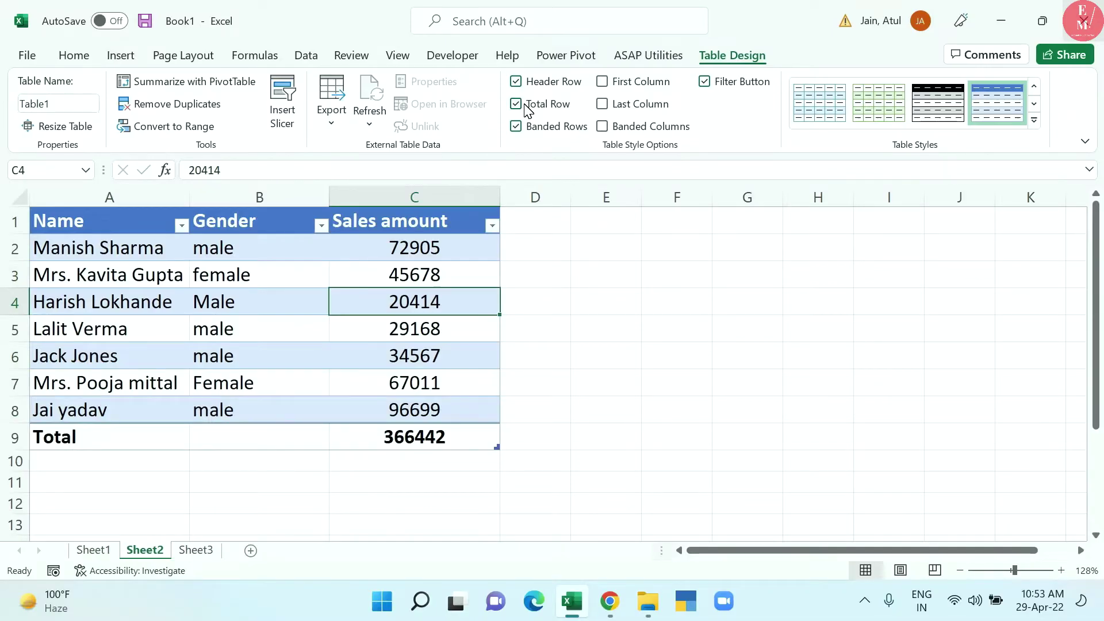
click(460, 365)
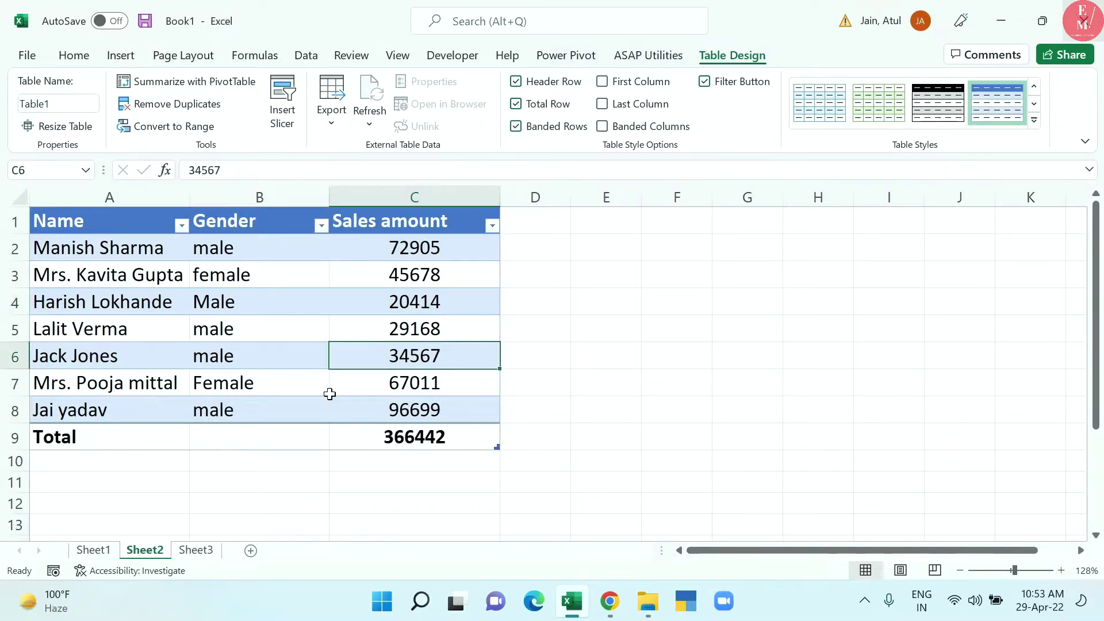
click(428, 444)
drag(156, 435, 404, 432)
click(432, 437)
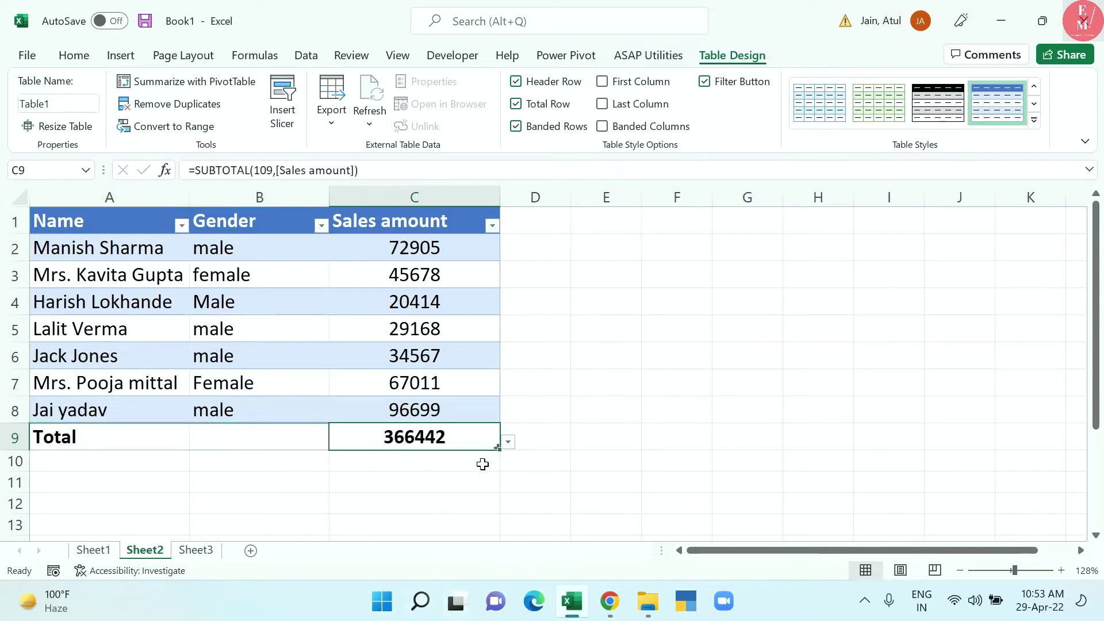
click(286, 363)
click(397, 416)
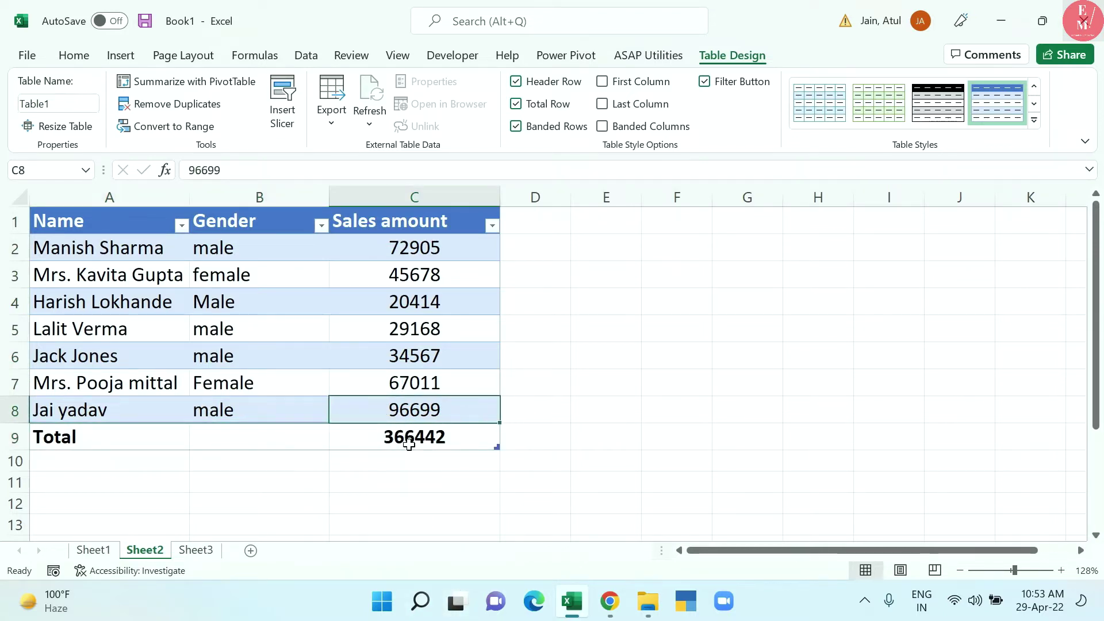
click(409, 444)
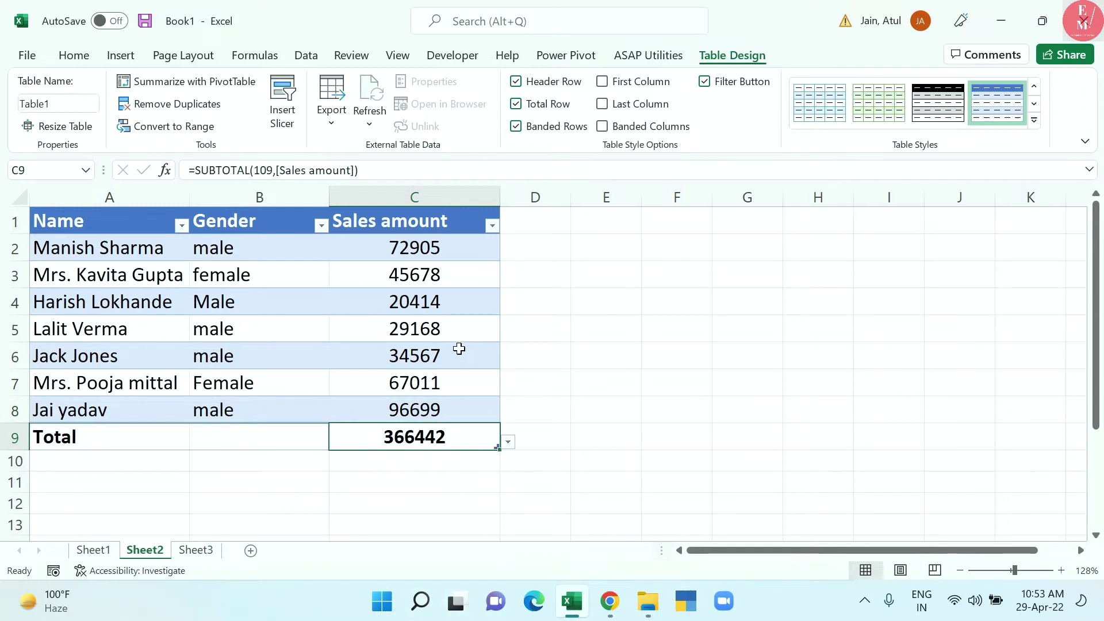
Step: Filter the table's Gender column to male only and check the formula of the Sales amount total
click(286, 307)
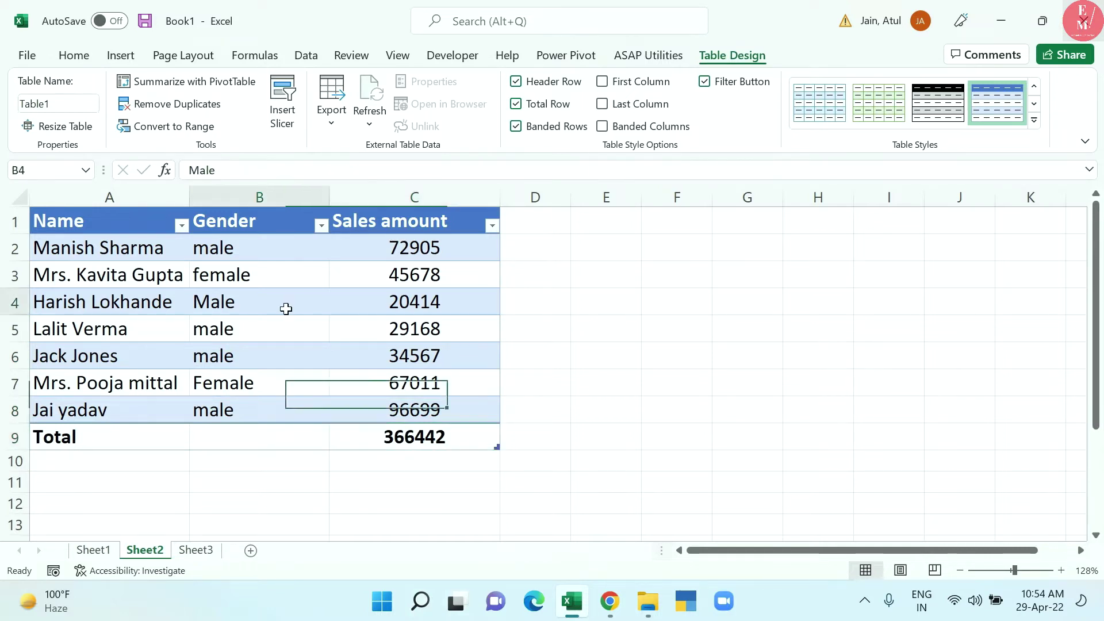
click(323, 228)
click(127, 391)
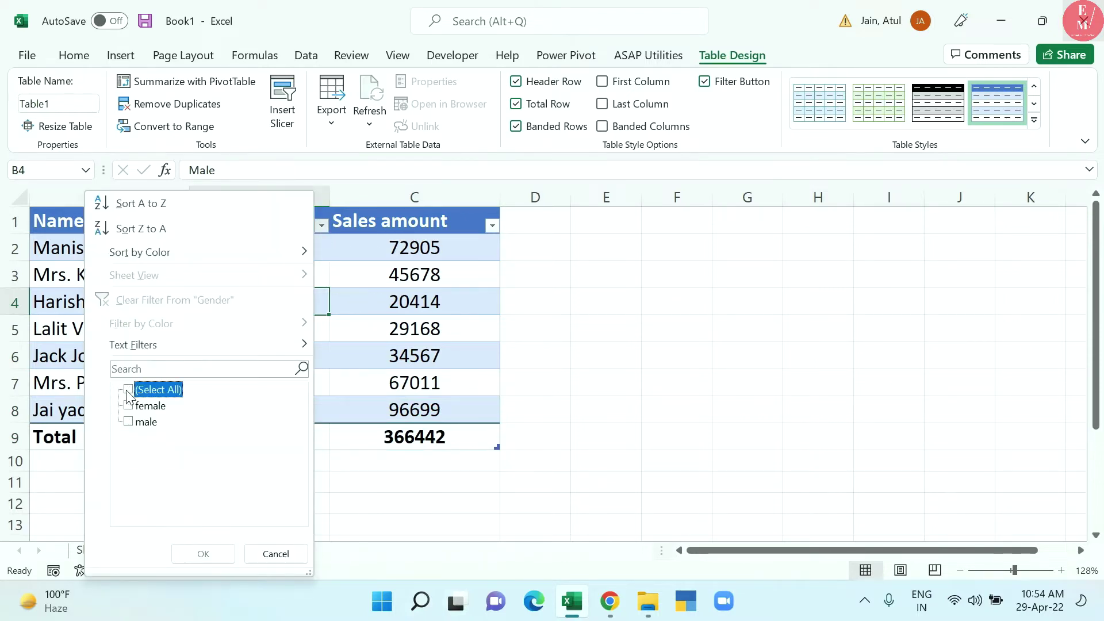
click(128, 423)
click(200, 554)
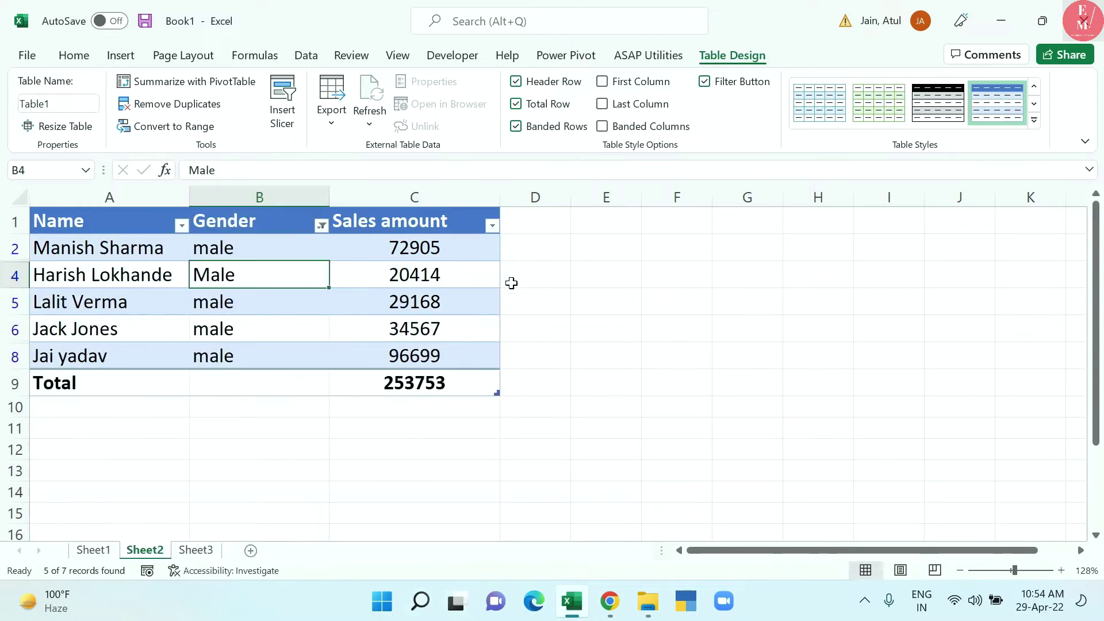
click(431, 391)
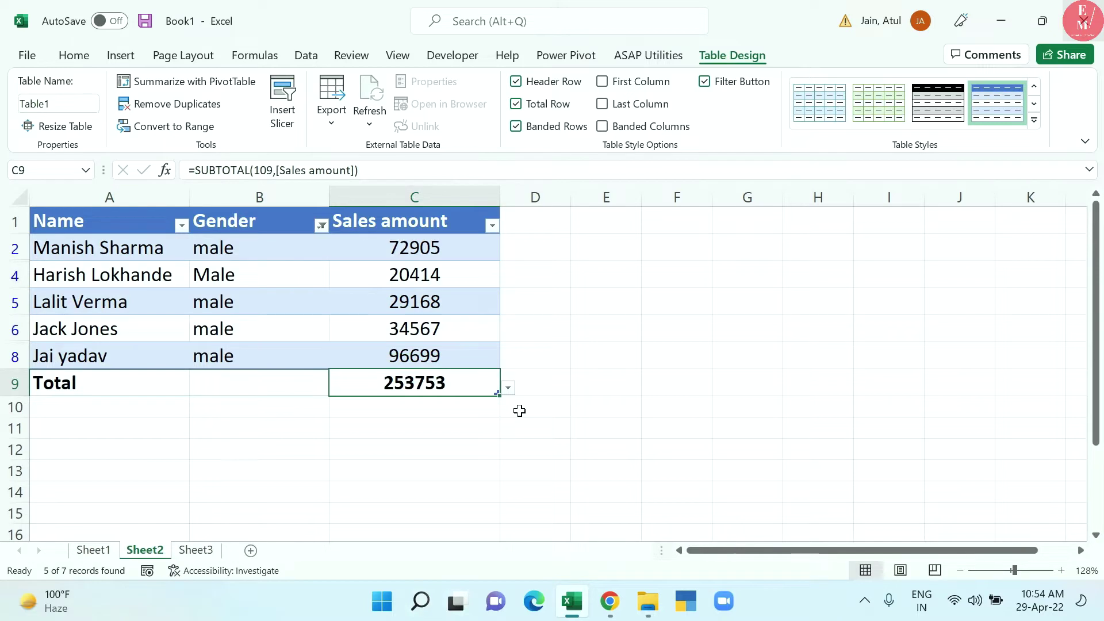
Step: Switch the table's Gender filter to the female records
click(321, 225)
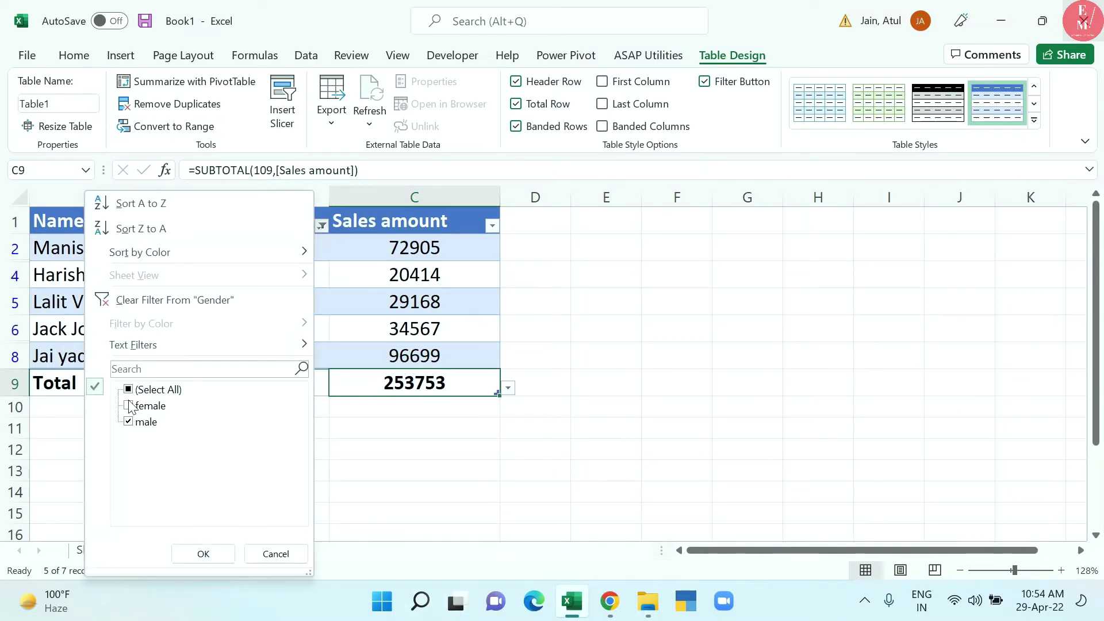
click(128, 389)
click(129, 405)
click(204, 553)
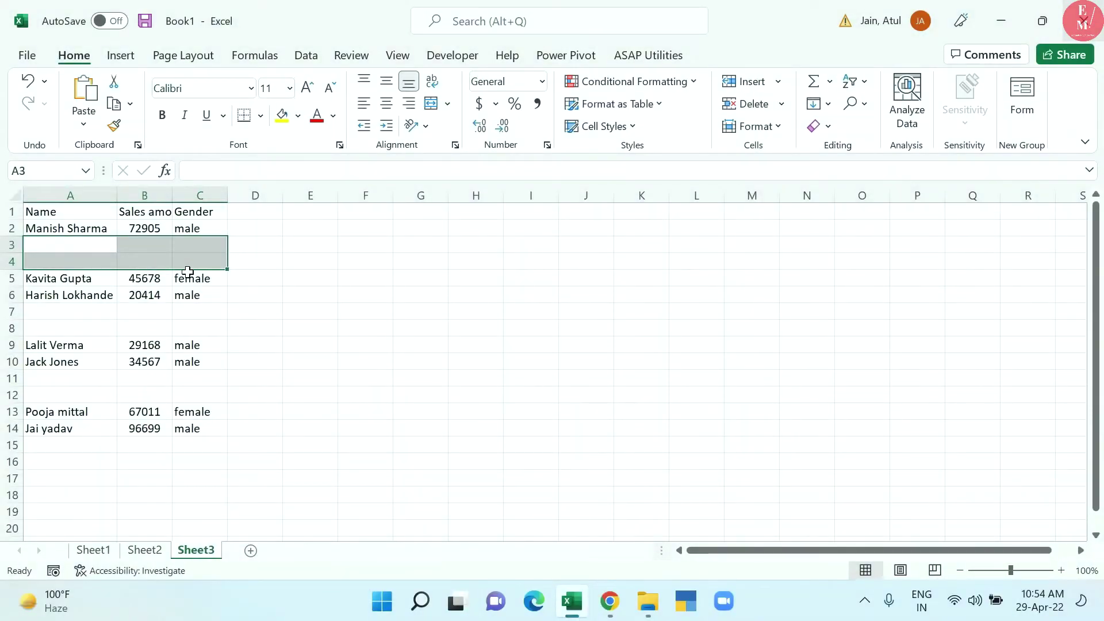
click(162, 263)
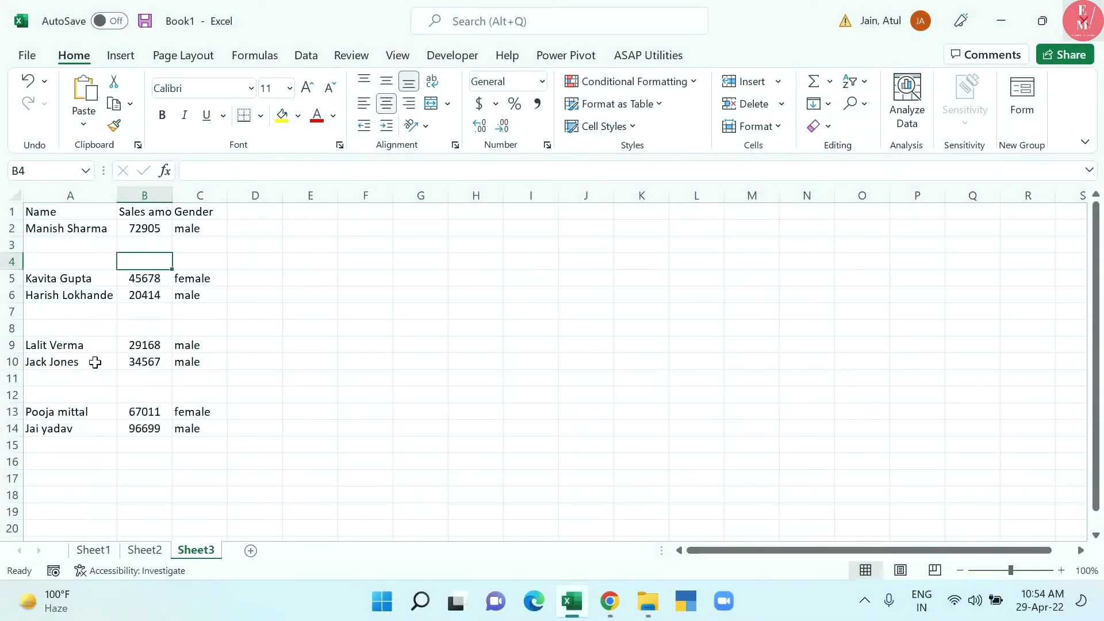
click(124, 282)
click(11, 245)
click(11, 262)
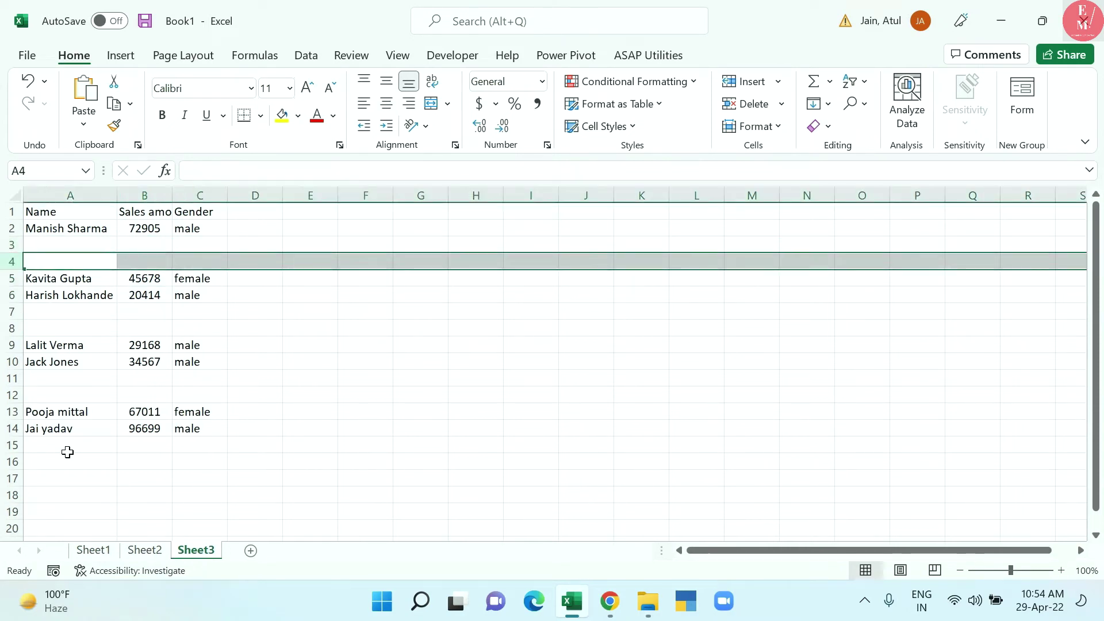
Step: Select all blank cells in the Sheet3 data with Go To Special, using the Blanks option
key(Up)
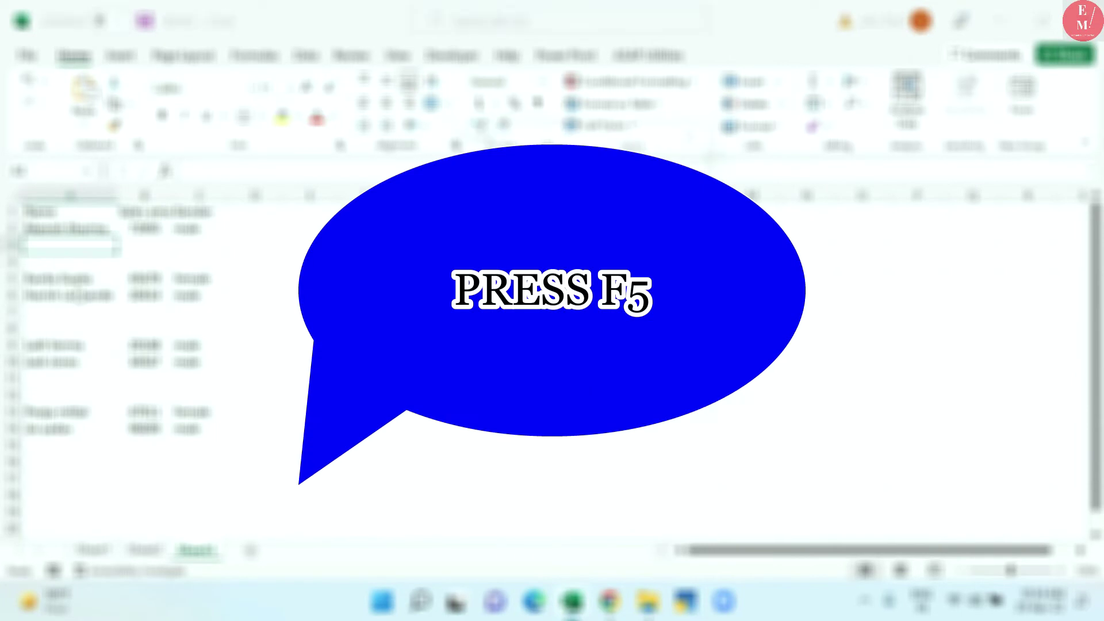
key(F5)
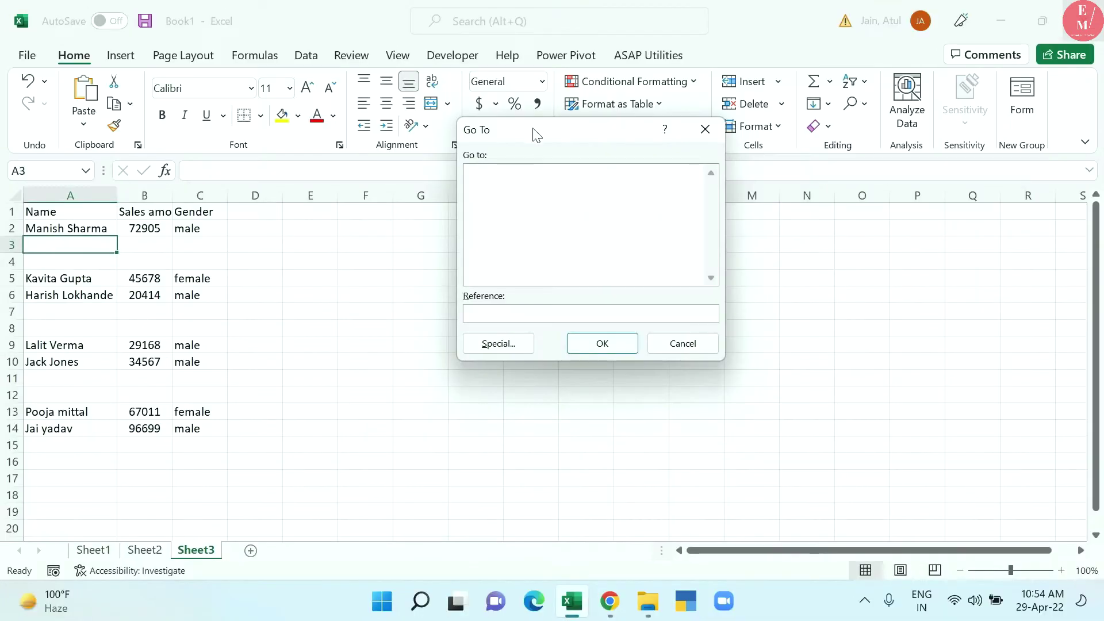
drag(536, 134, 475, 240)
click(448, 450)
click(454, 348)
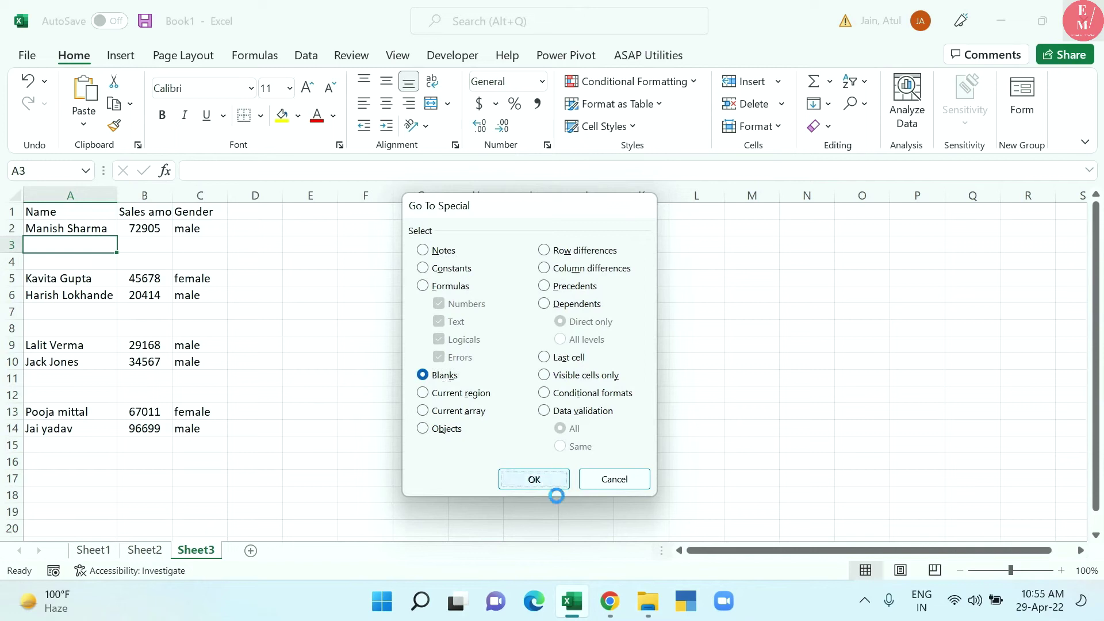
click(549, 486)
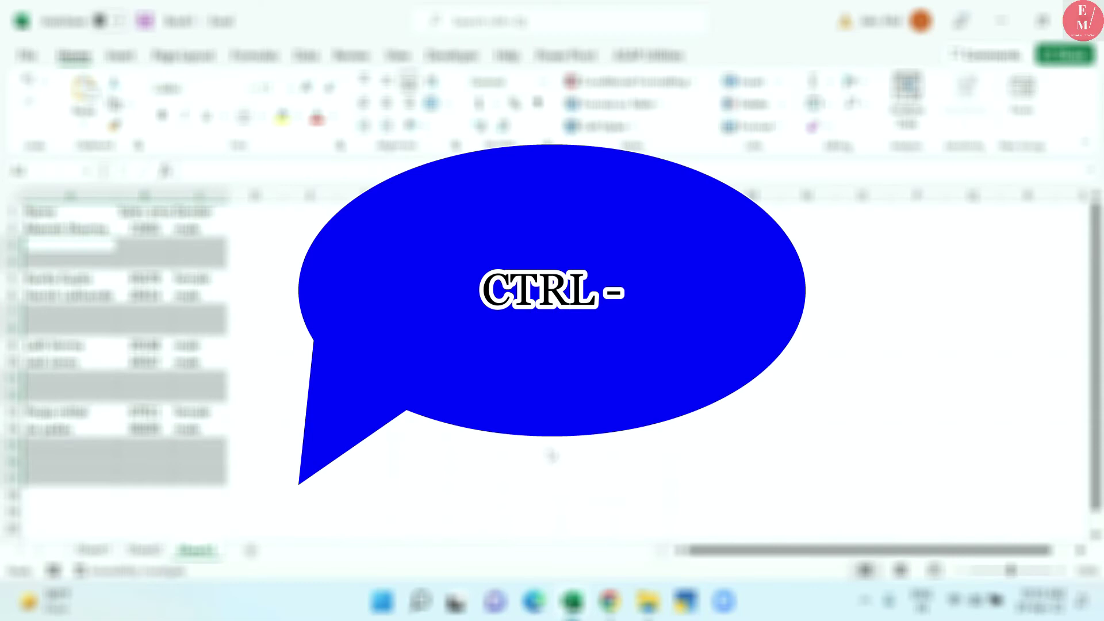
Step: Delete the entire rows of the selected blank cells in the Sheet3 data
key(ctrl+minus)
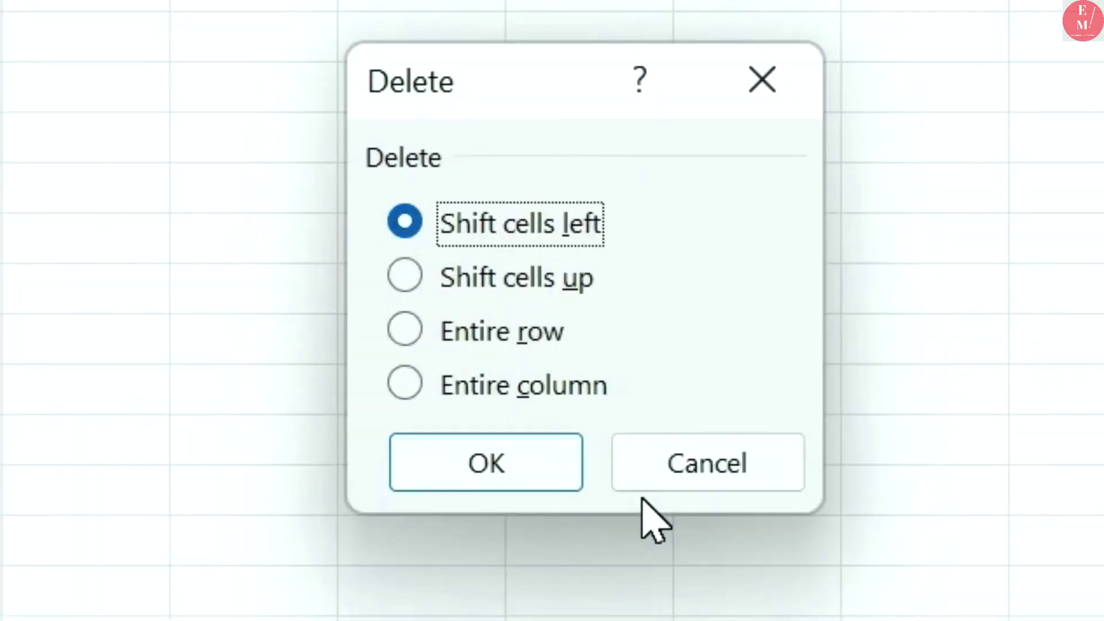
key(Down)
key(Down)
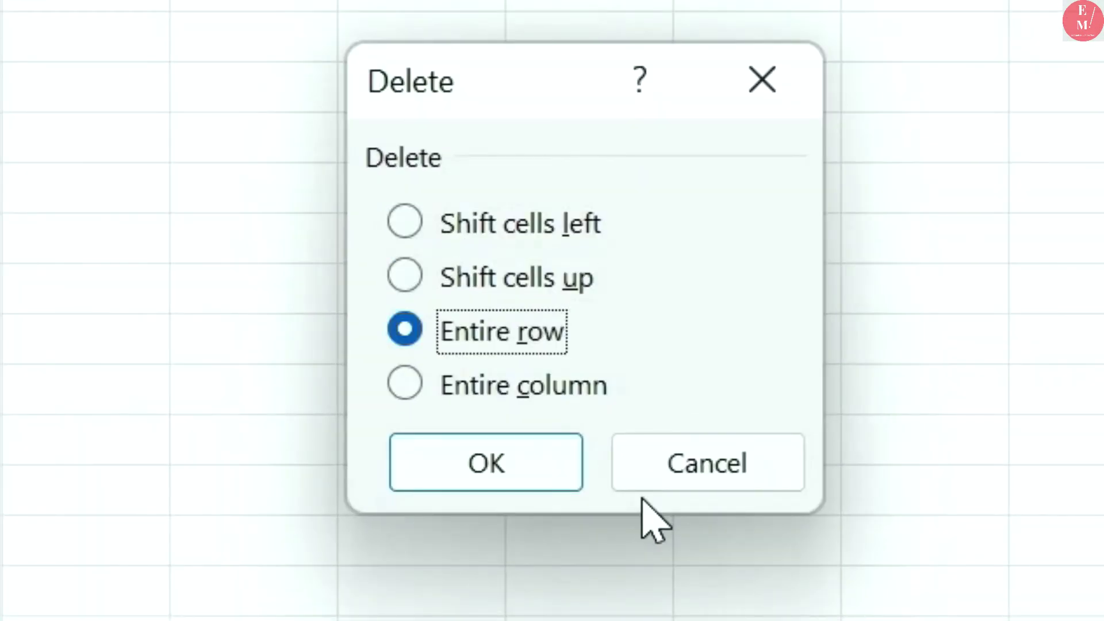
key(Up)
key(Up)
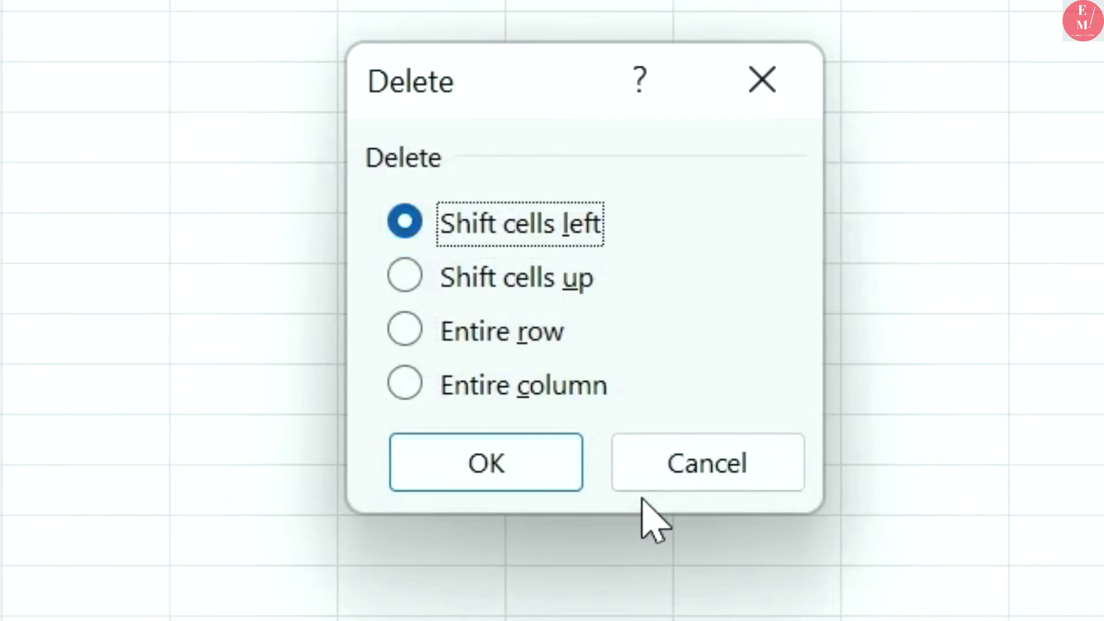
key(Down)
key(Down)
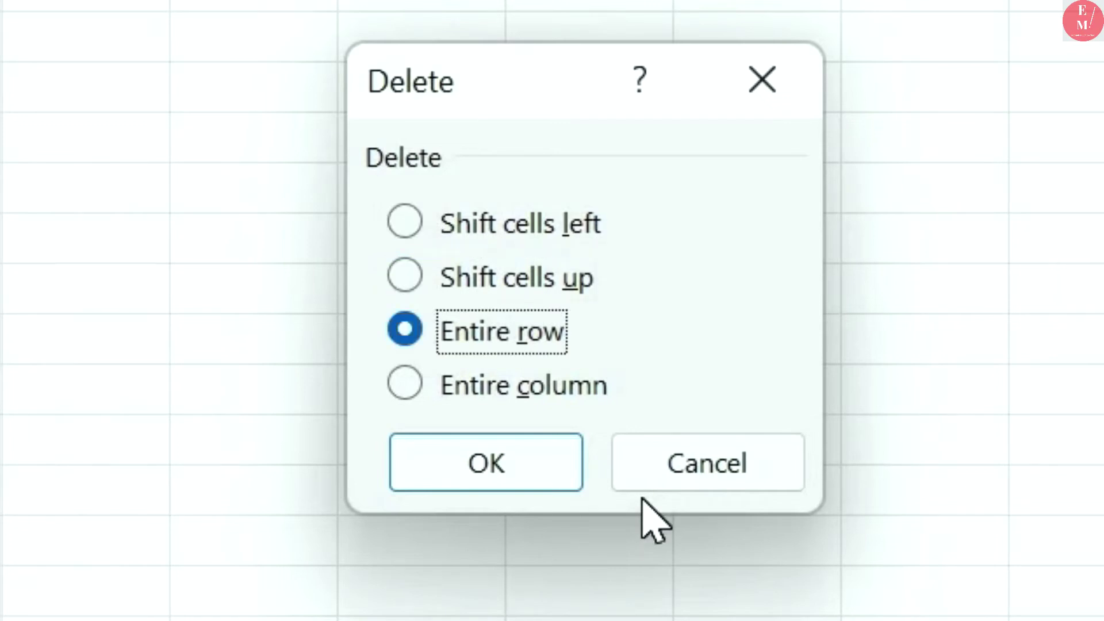
key(Return)
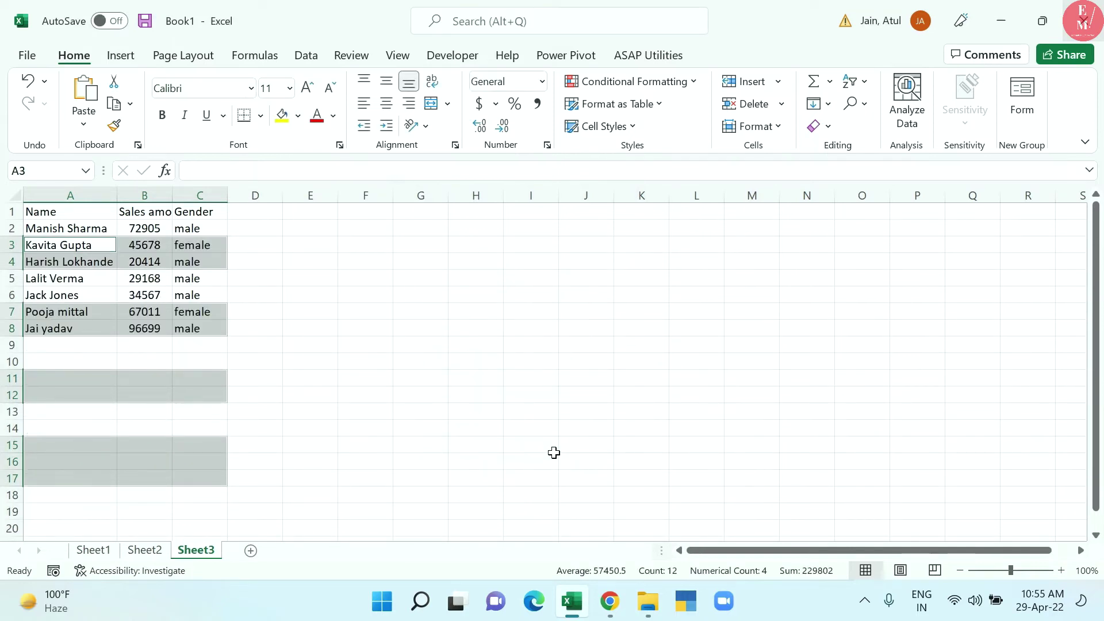
click(228, 321)
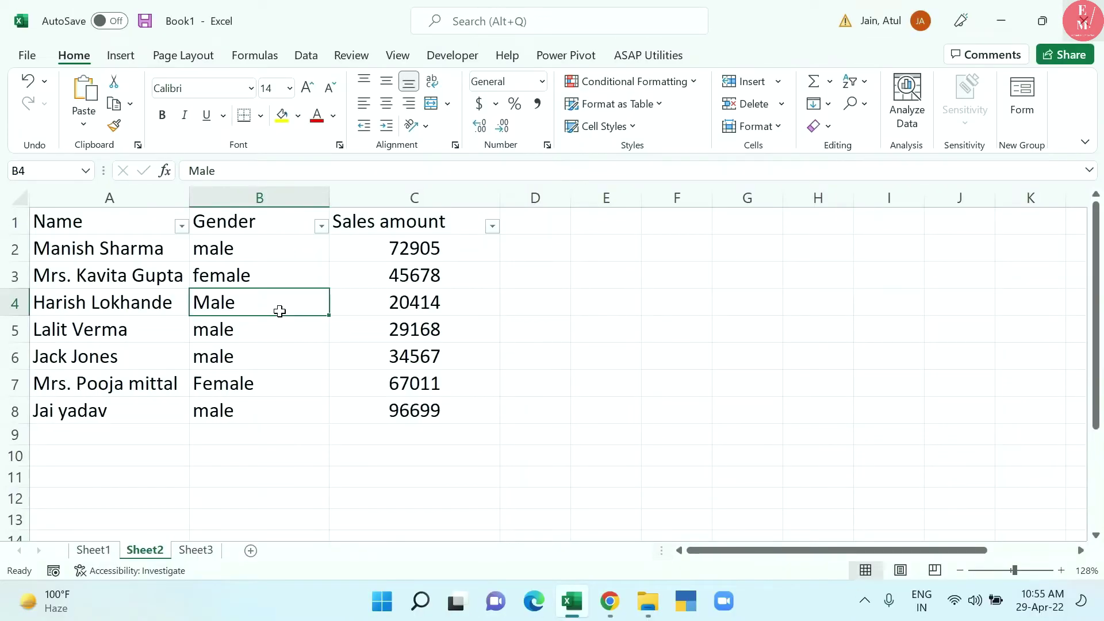
drag(249, 244, 225, 415)
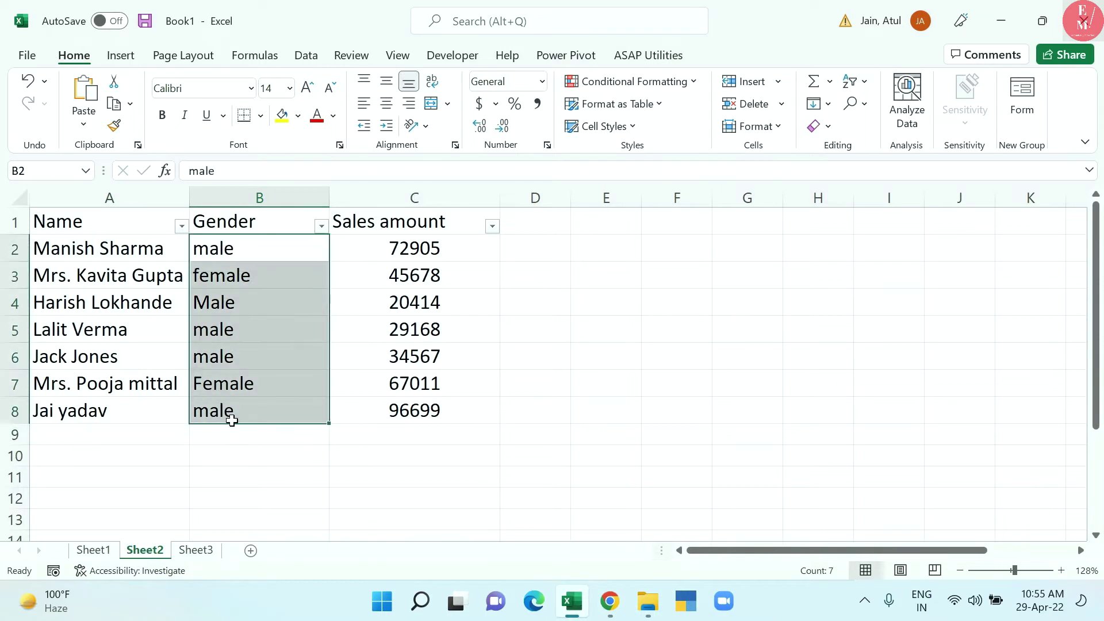
click(227, 311)
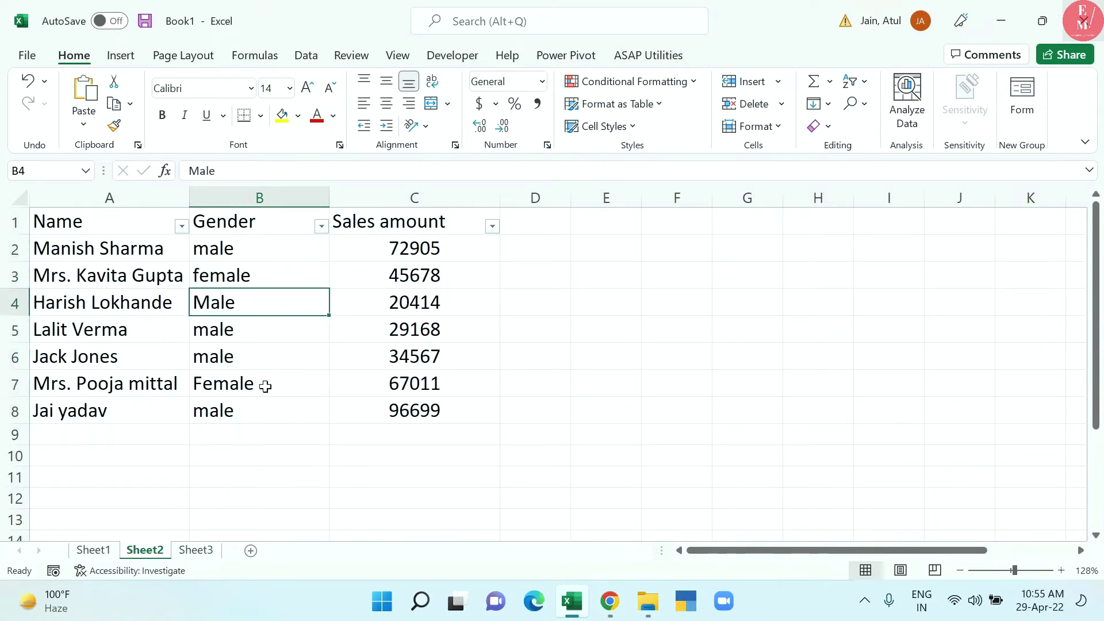
click(227, 388)
drag(224, 249, 228, 418)
click(138, 326)
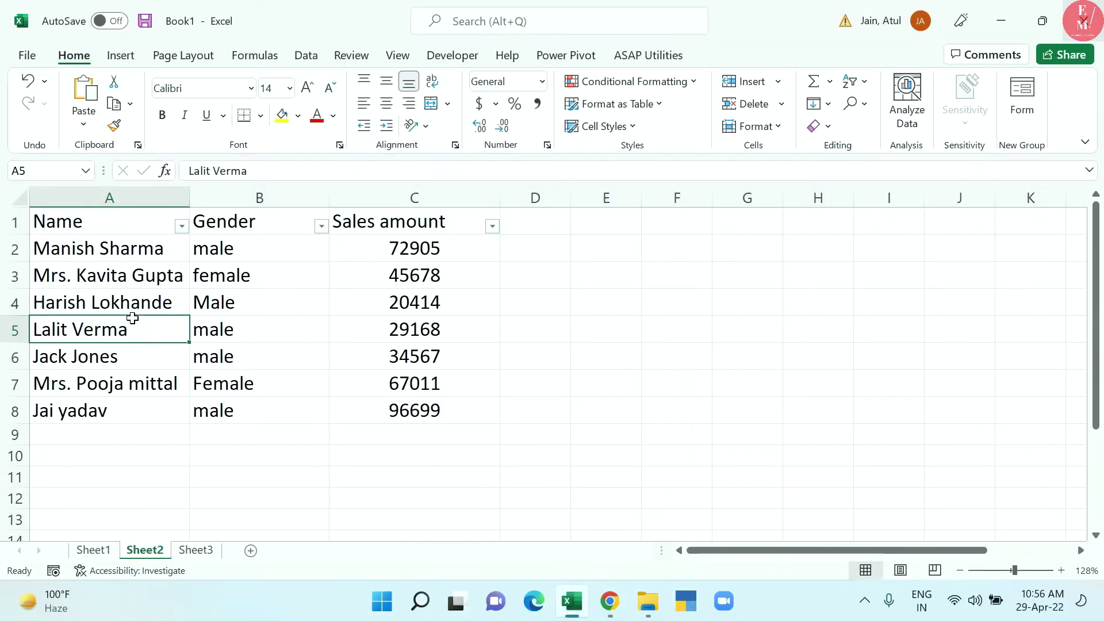
Step: Convert the names and genders in A2:B8 of Sheet2 to uppercase with ASAP Utilities and autofit column A
drag(144, 253, 304, 413)
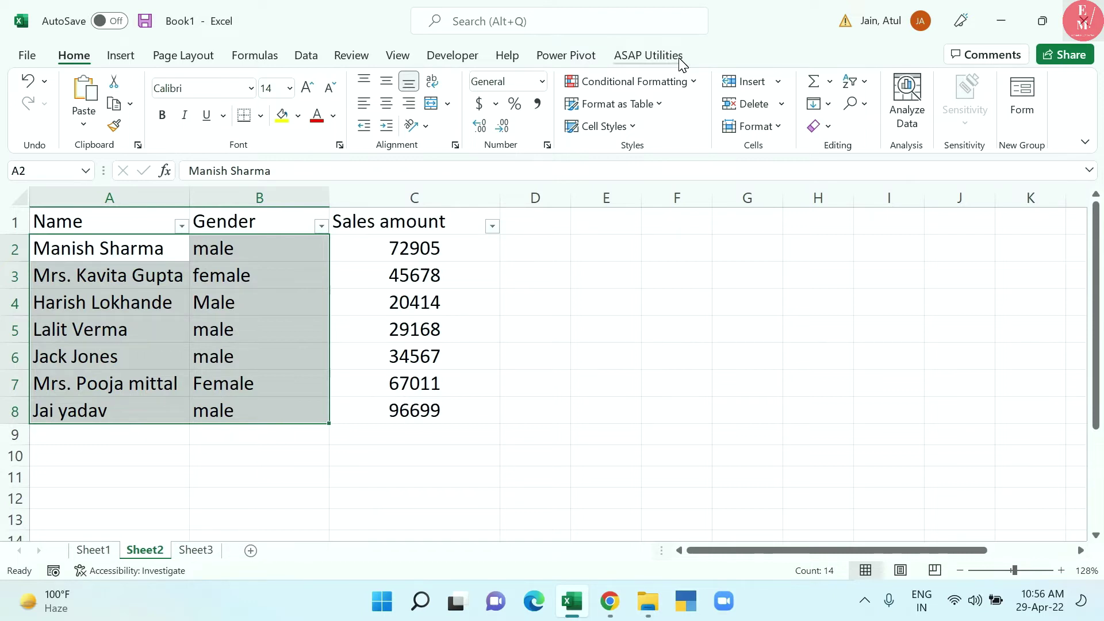
click(680, 58)
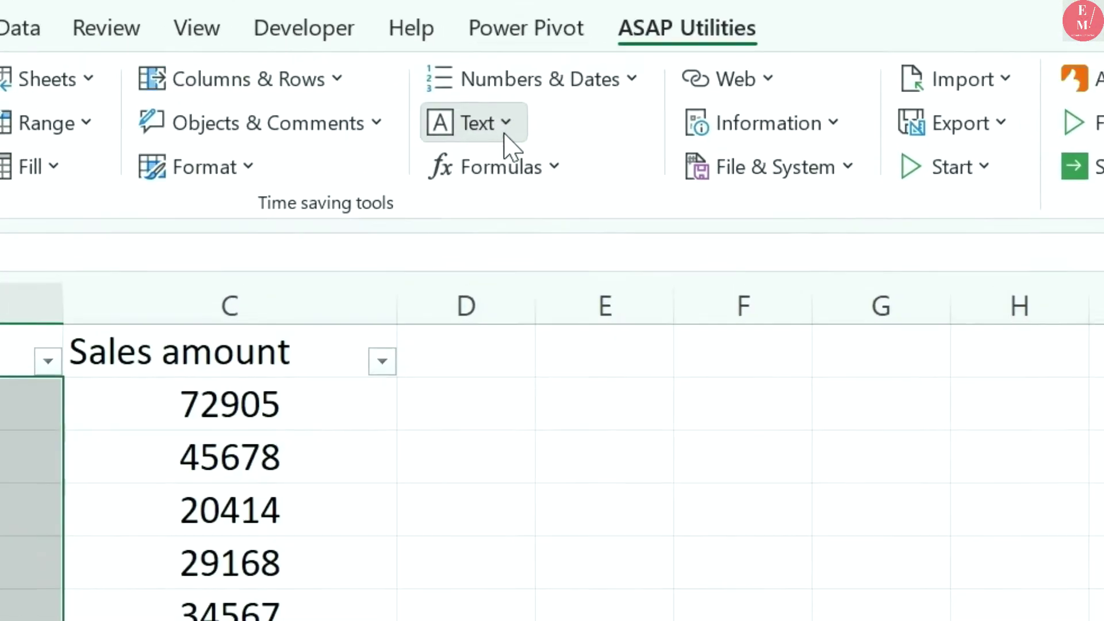
click(504, 135)
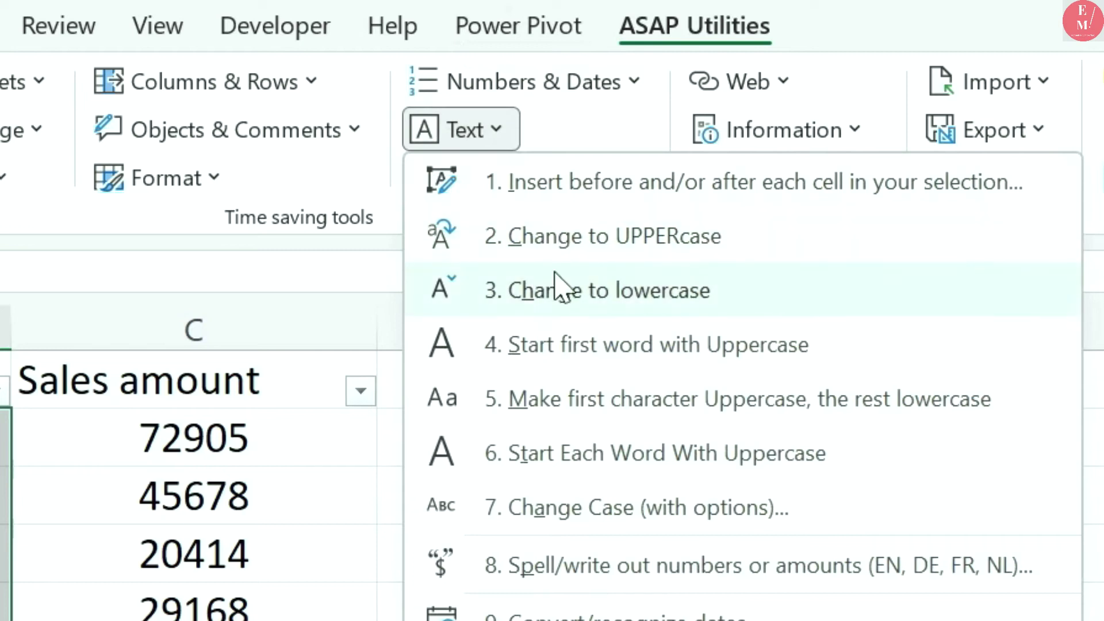
click(673, 245)
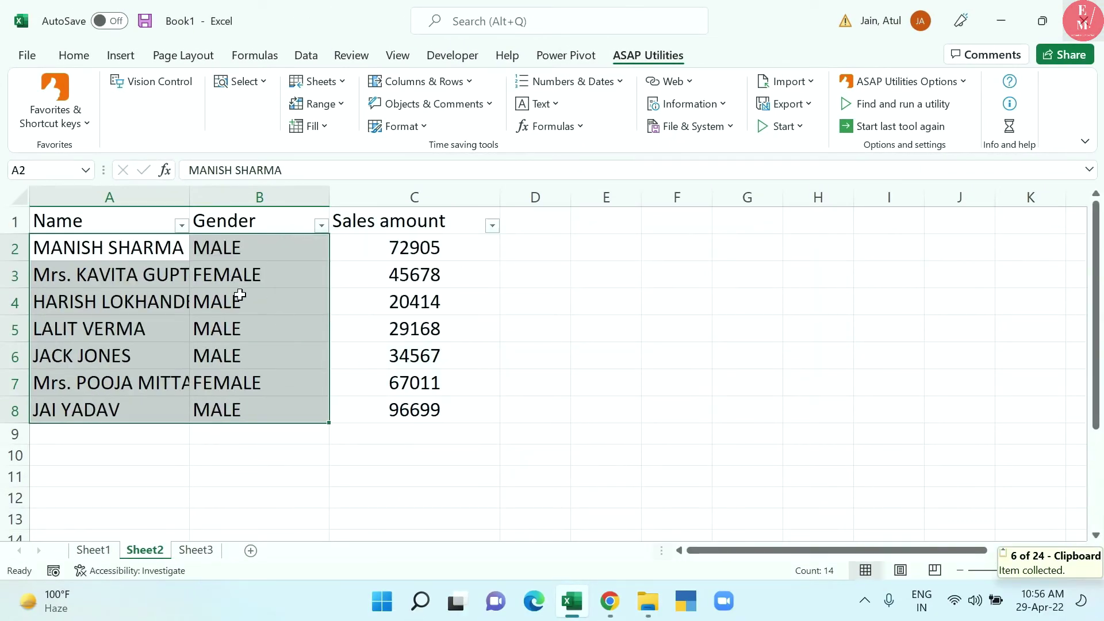
double_click(190, 197)
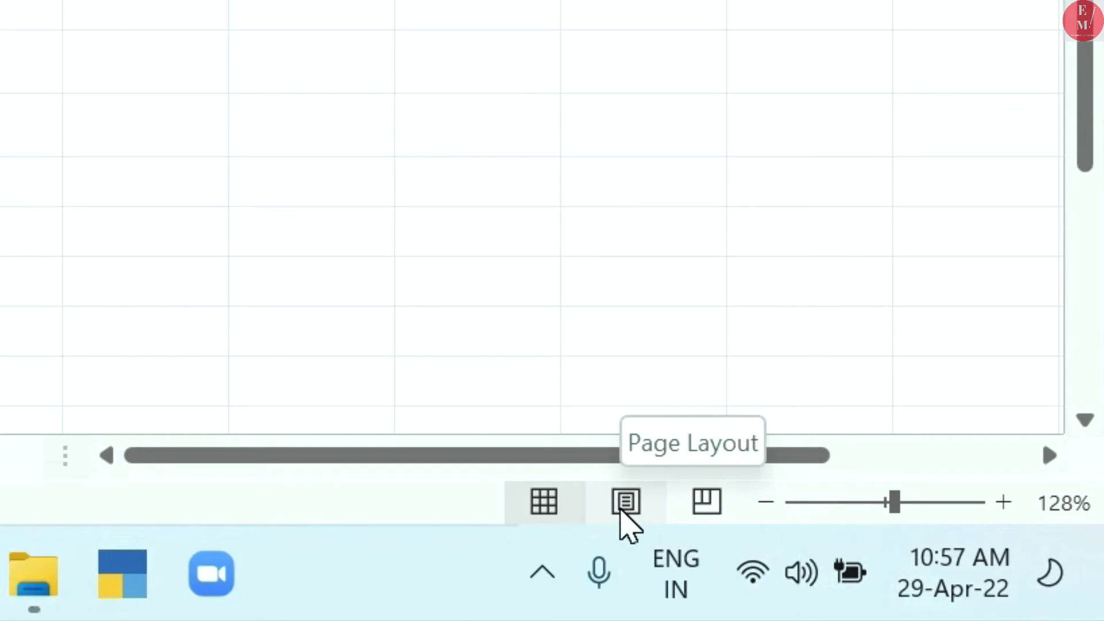
Step: Show Sheet2 in Page Layout view and insert the picture file "education mart logo" into the center header section
click(624, 505)
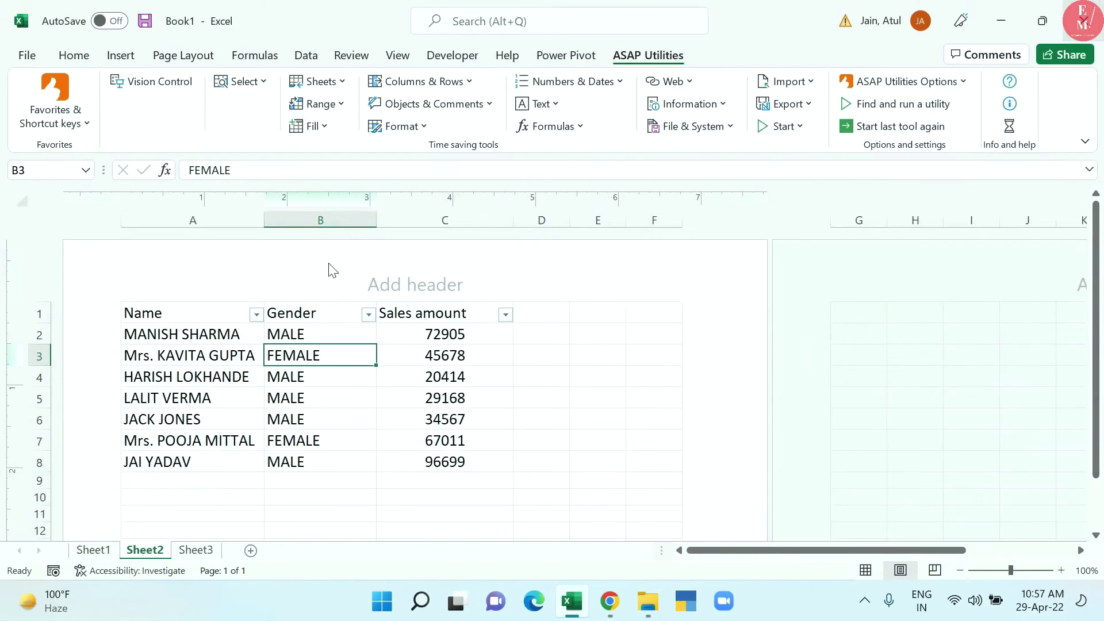
click(403, 286)
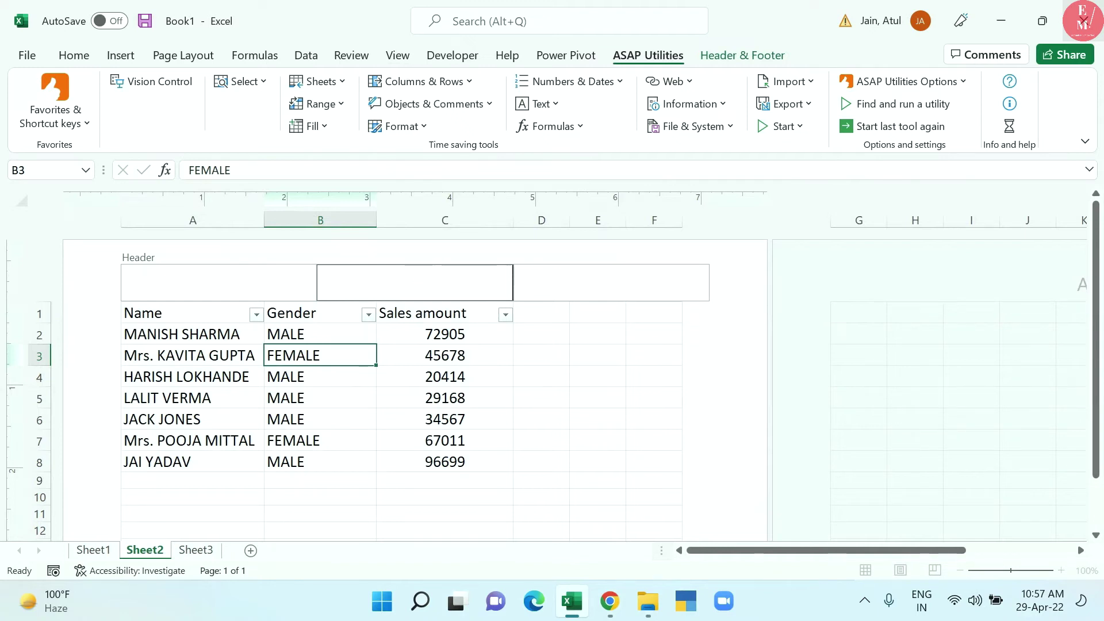
click(726, 55)
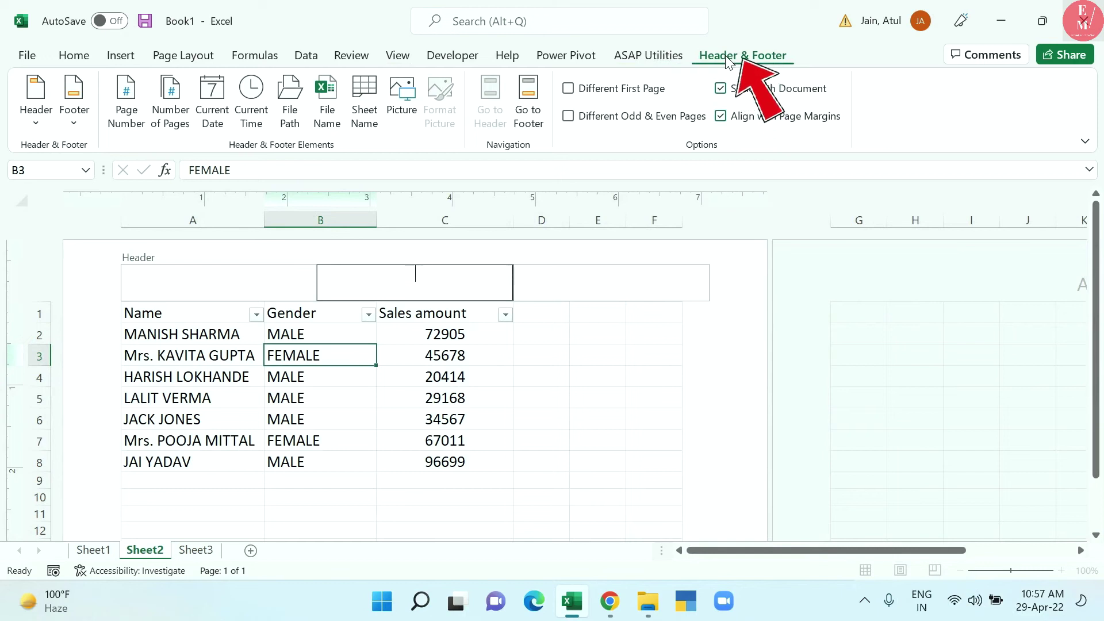
click(401, 98)
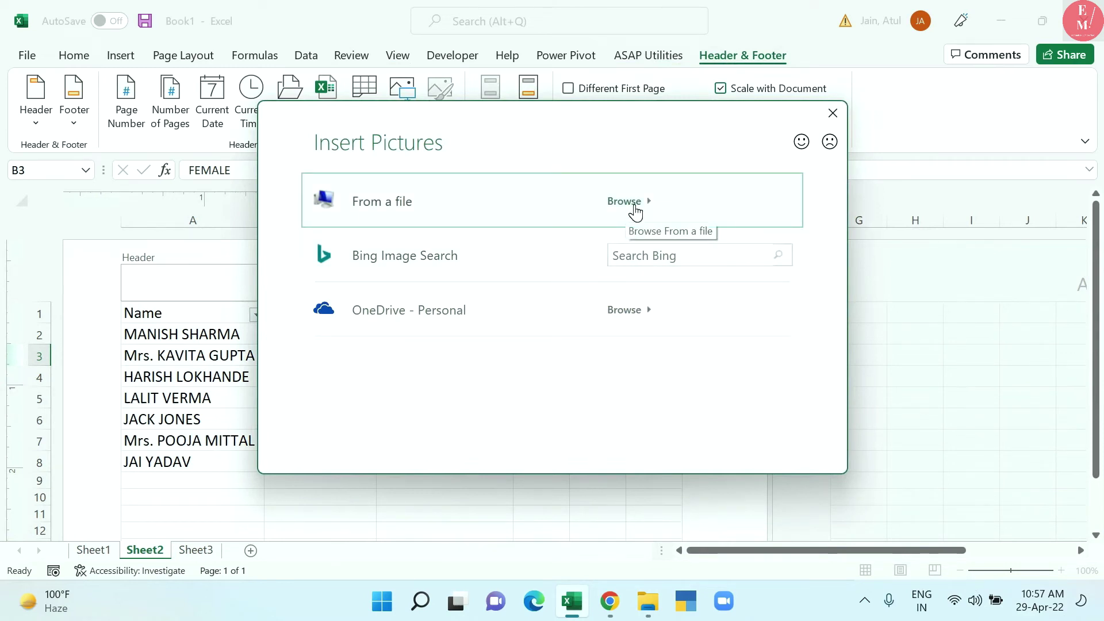
click(634, 207)
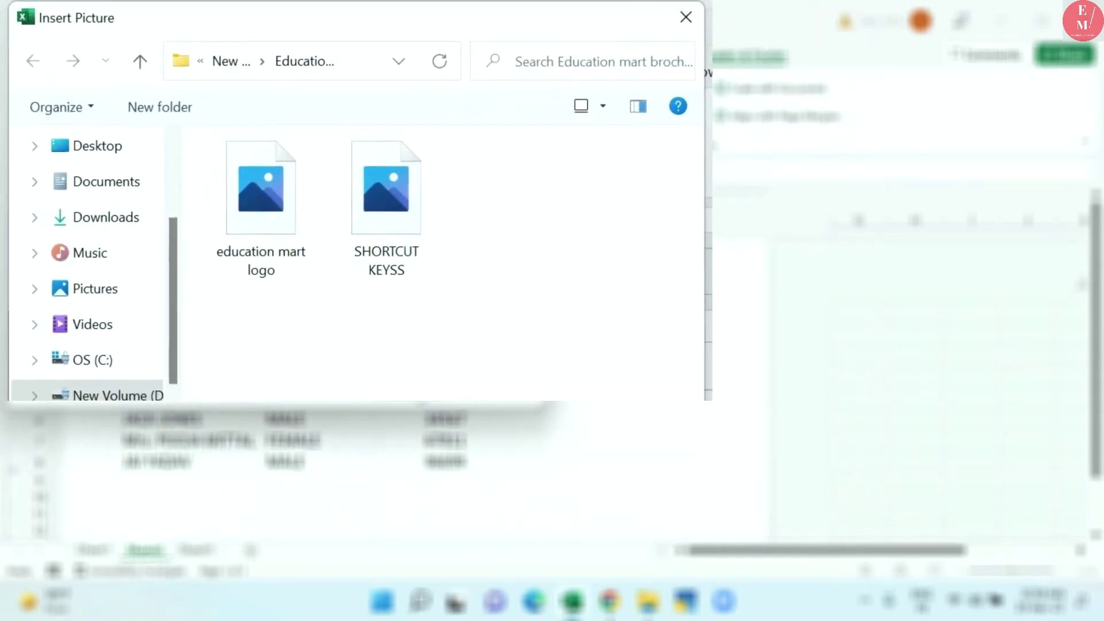
click(261, 196)
click(406, 384)
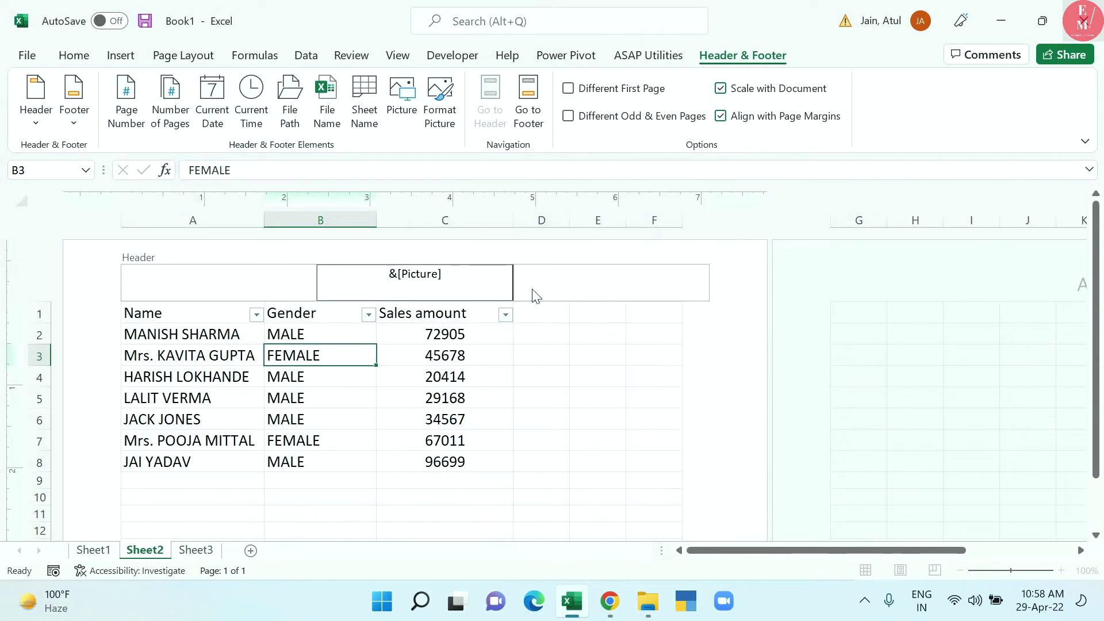
click(466, 417)
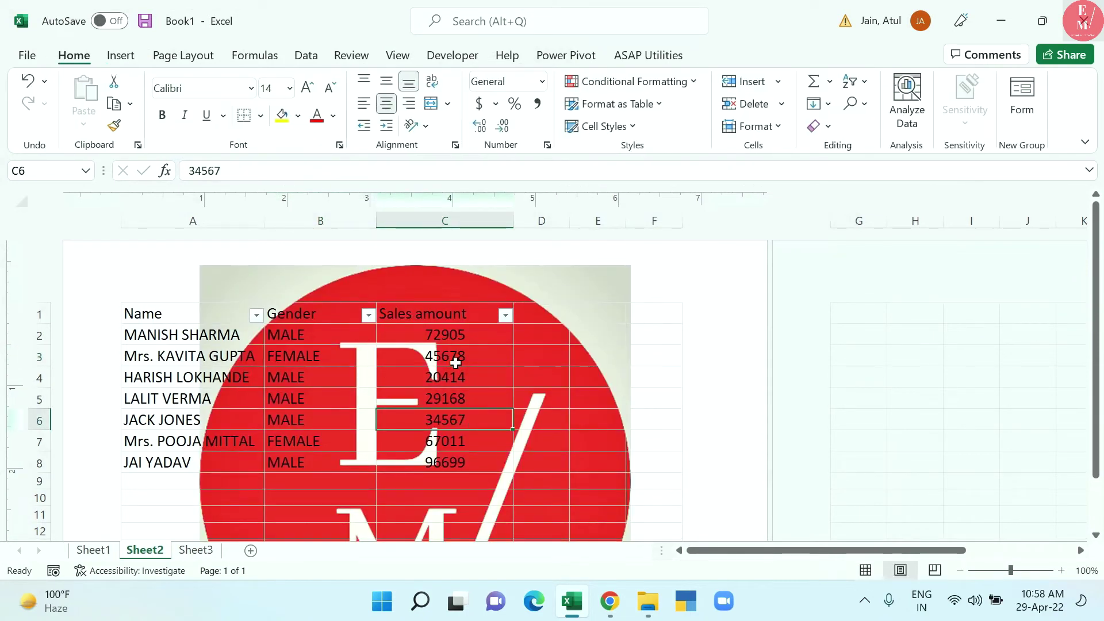
Step: Add blank lines before the picture code in the center header so that the logo sits below the sales data
click(451, 277)
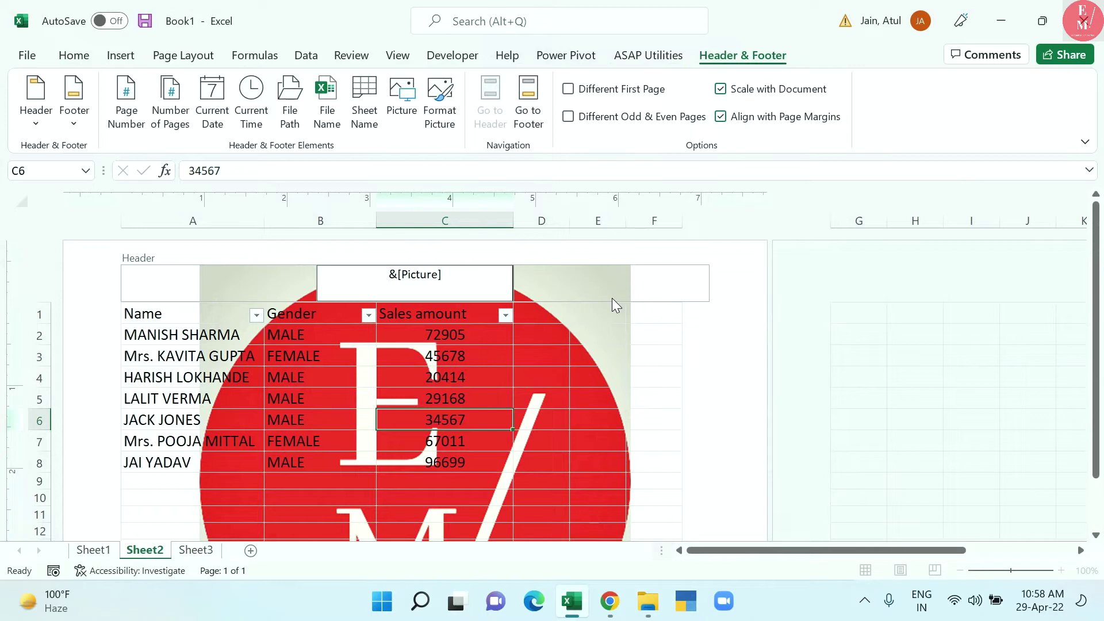
key(Return)
key(Return)
key(Return)
key(Return)
key(Return)
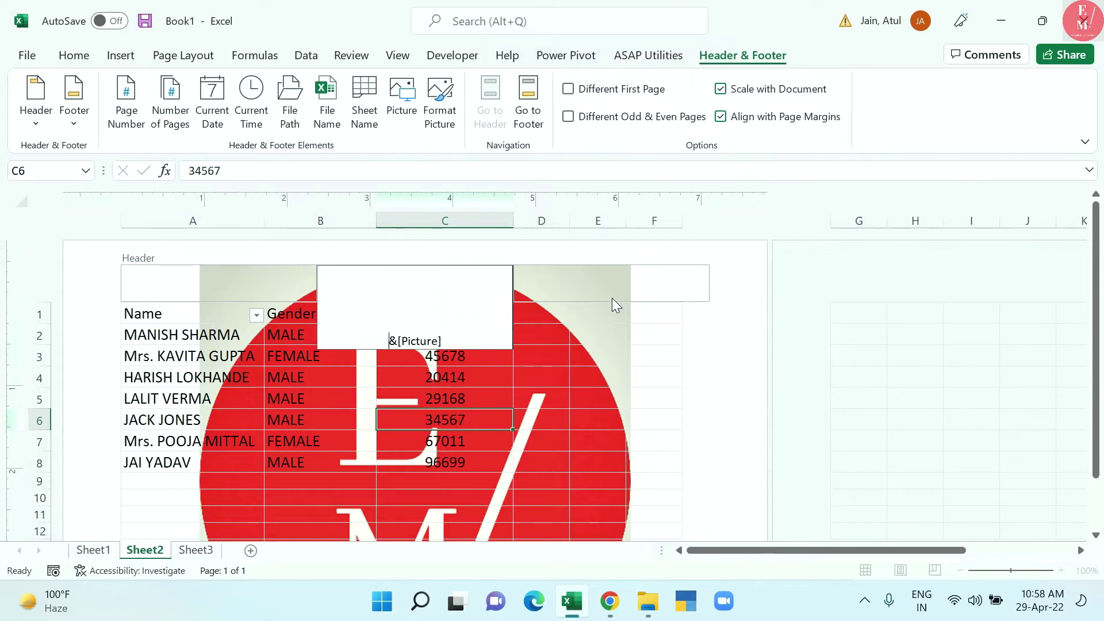
key(Return)
key(Return)
key(Return)
key(Return)
key(Return)
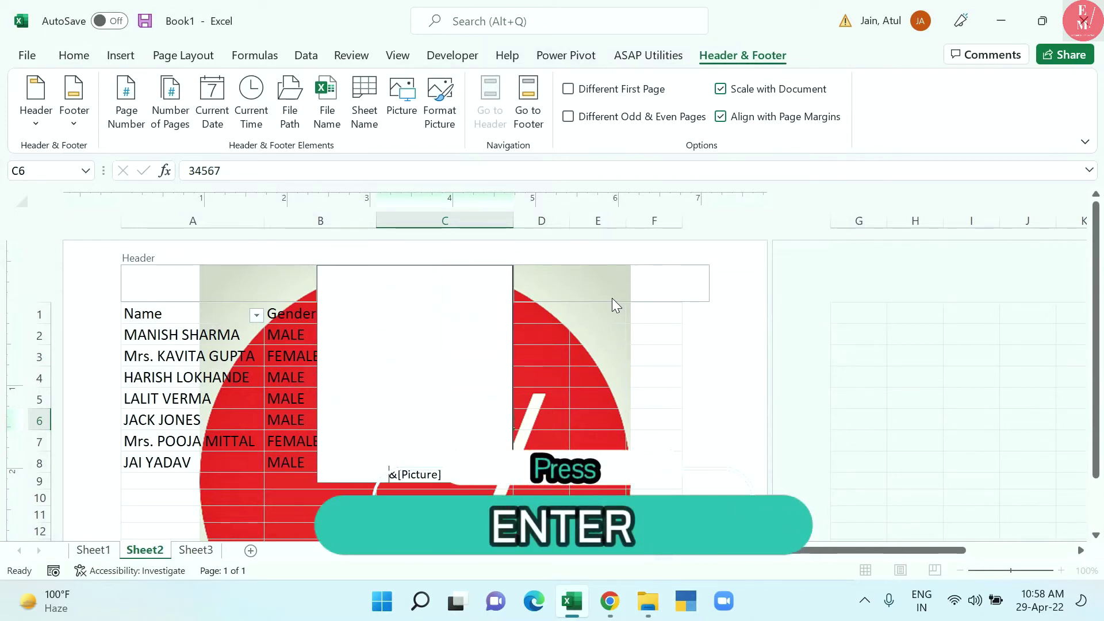
key(Return)
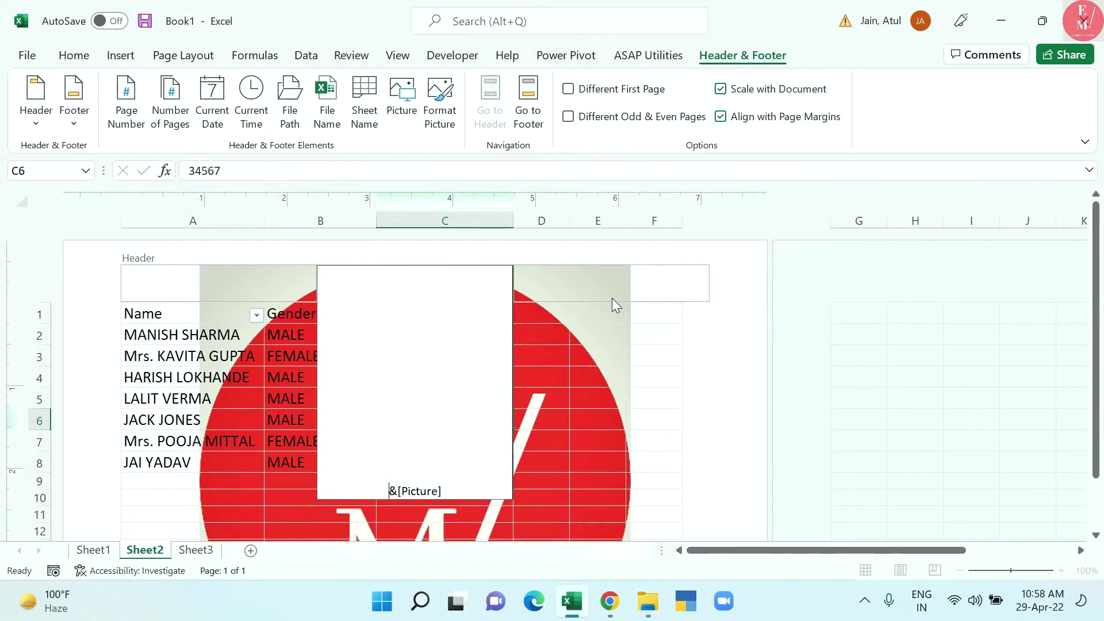
click(660, 403)
scroll(468, 439, down, 4)
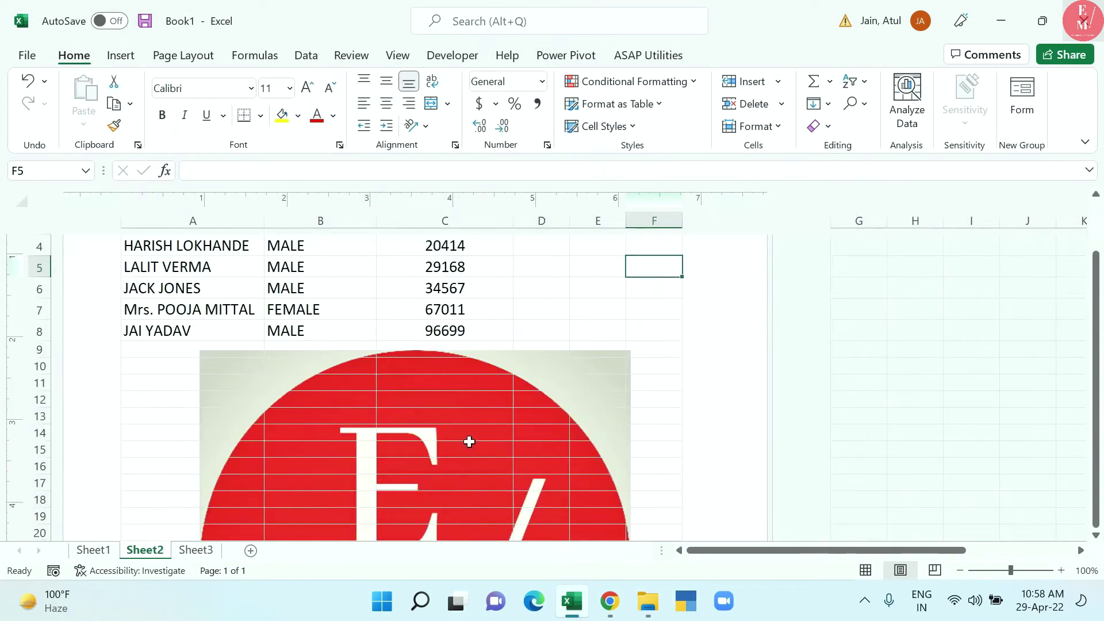
scroll(471, 441, down, 1)
scroll(484, 411, up, 6)
scroll(518, 454, down, 3)
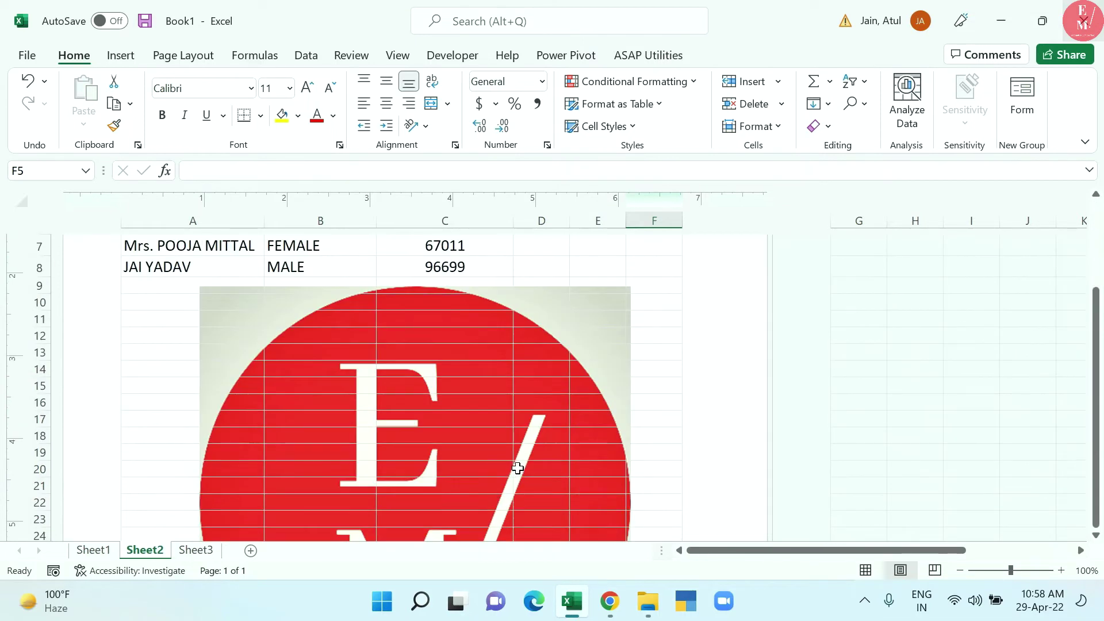
click(578, 283)
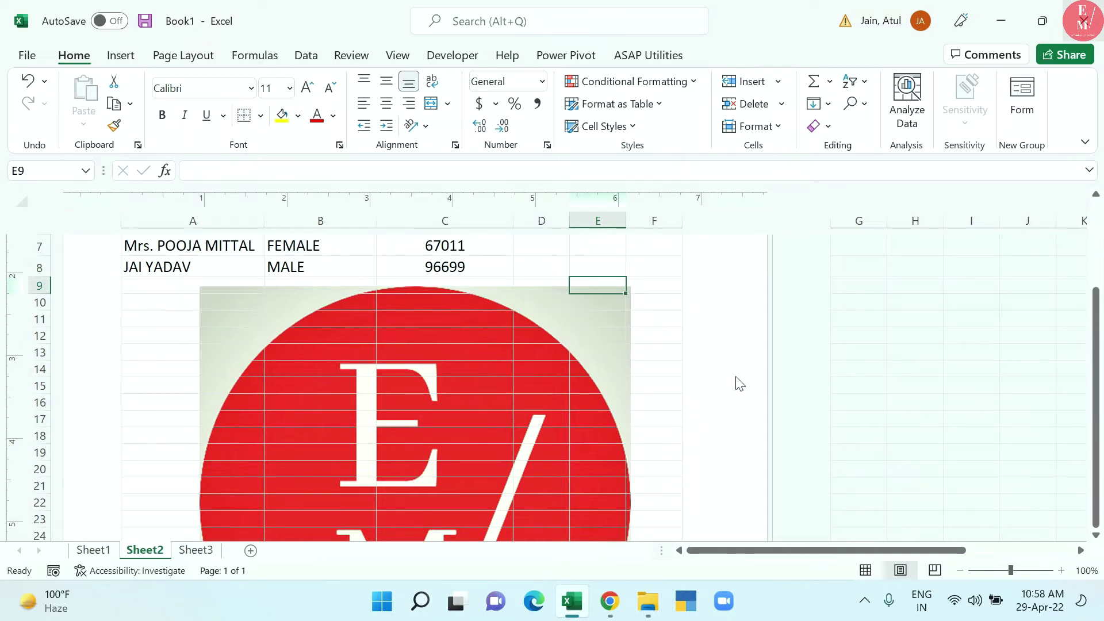
click(498, 358)
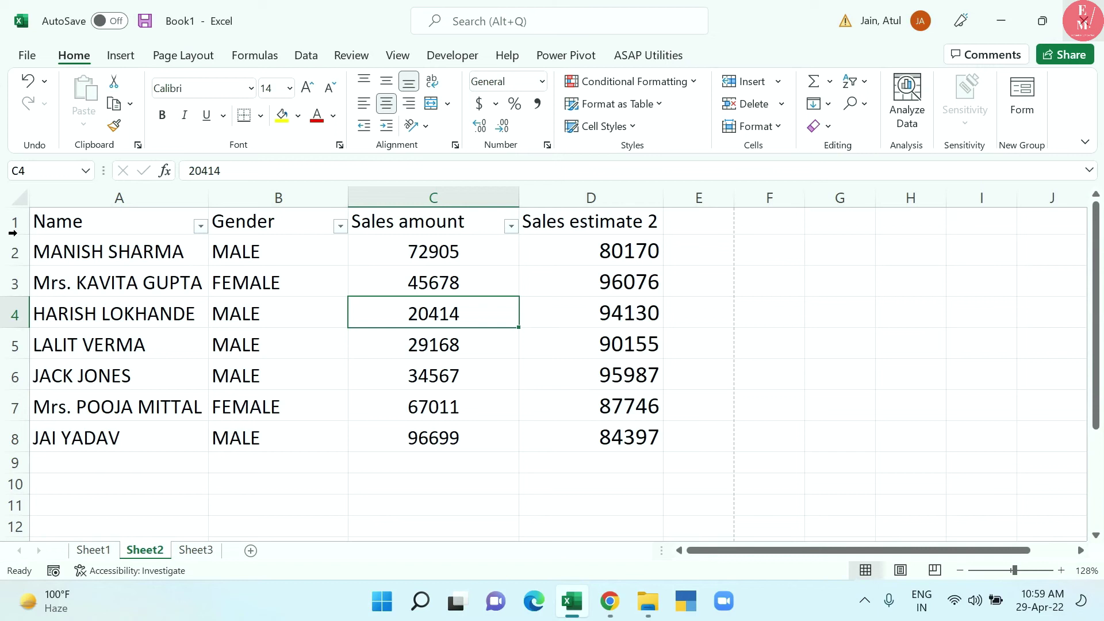
Step: Insert a 3-D clustered column chart from the Gender and Sales amount data in B1:C8
mouse_move(290, 235)
mouse_down()
mouse_move(480, 433)
mouse_move(483, 449)
mouse_up()
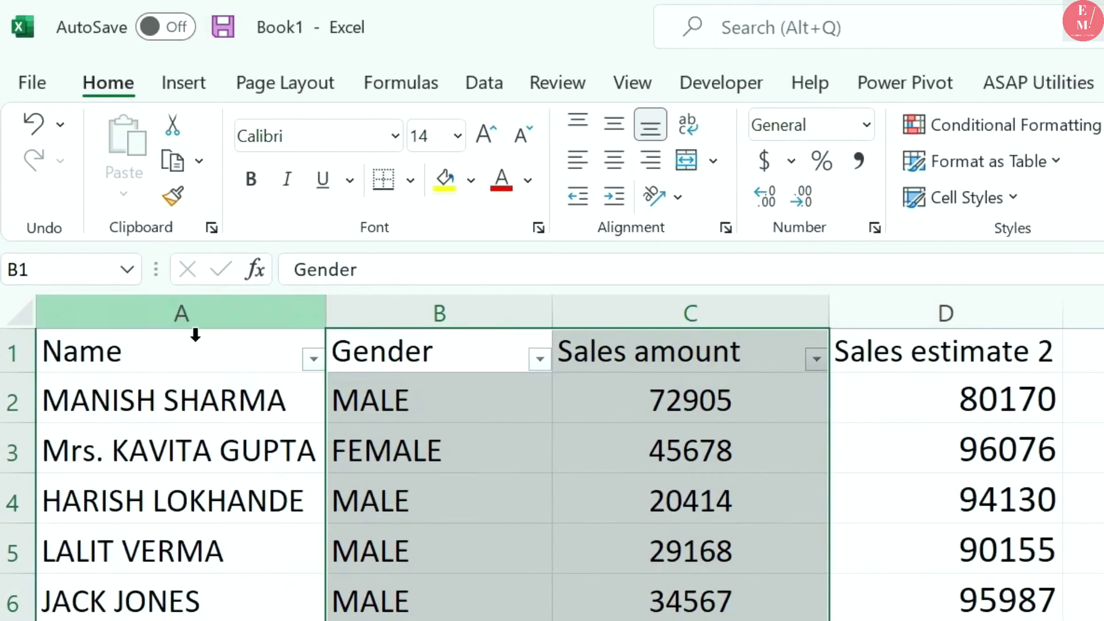
click(145, 63)
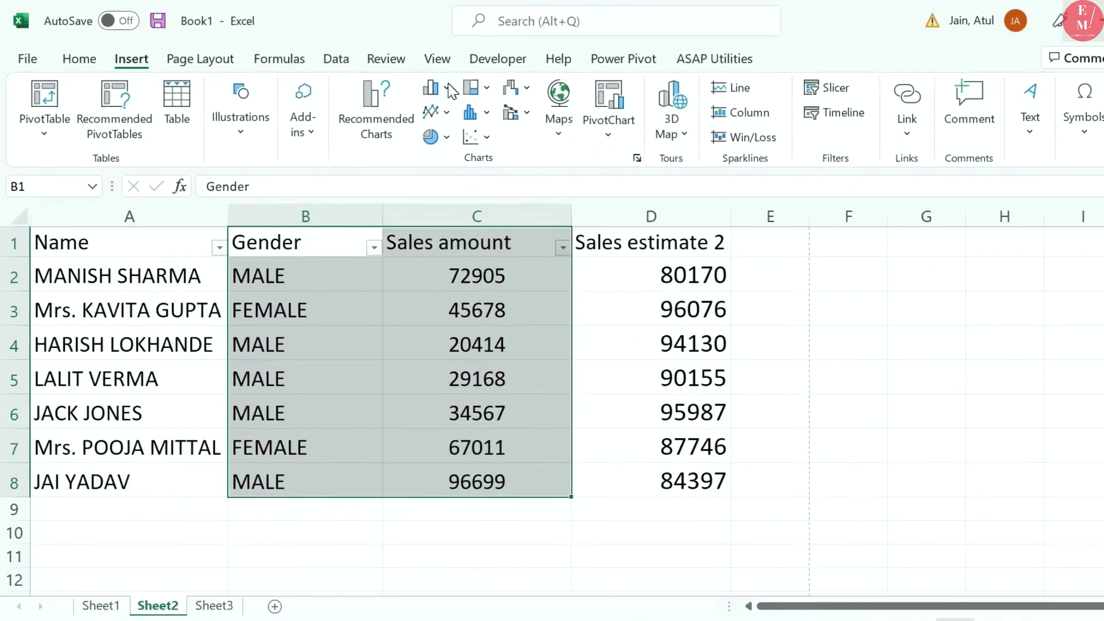
click(627, 124)
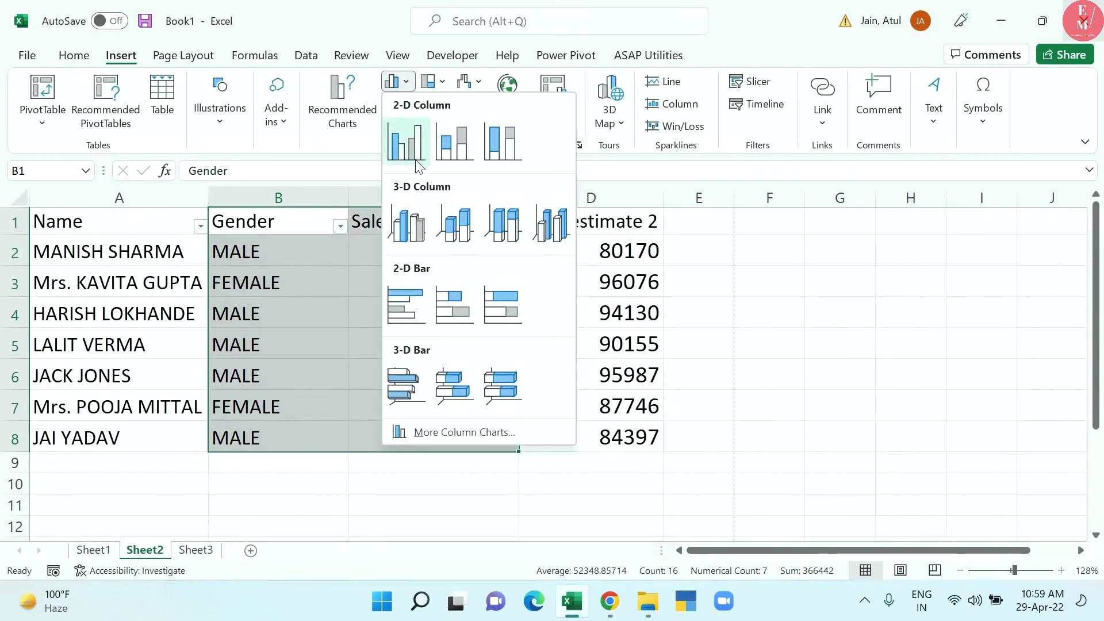
click(406, 222)
Step: Reposition the chart over the columns beside the data and shift its plotted values range from Sales amount to Sales estimate 2
drag(443, 266, 630, 258)
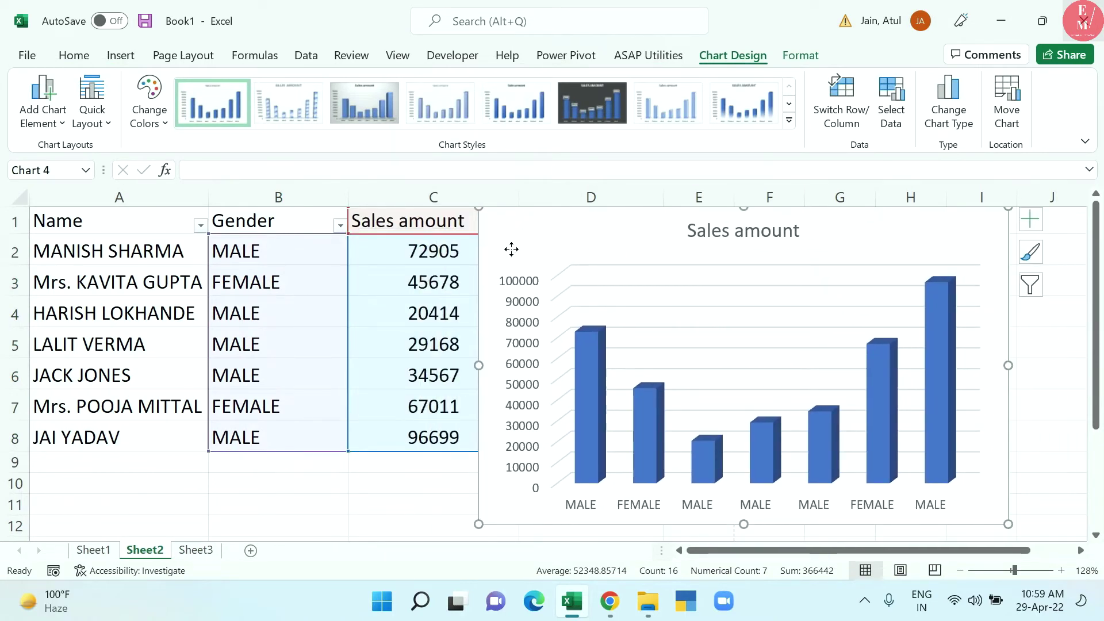
drag(548, 239, 520, 242)
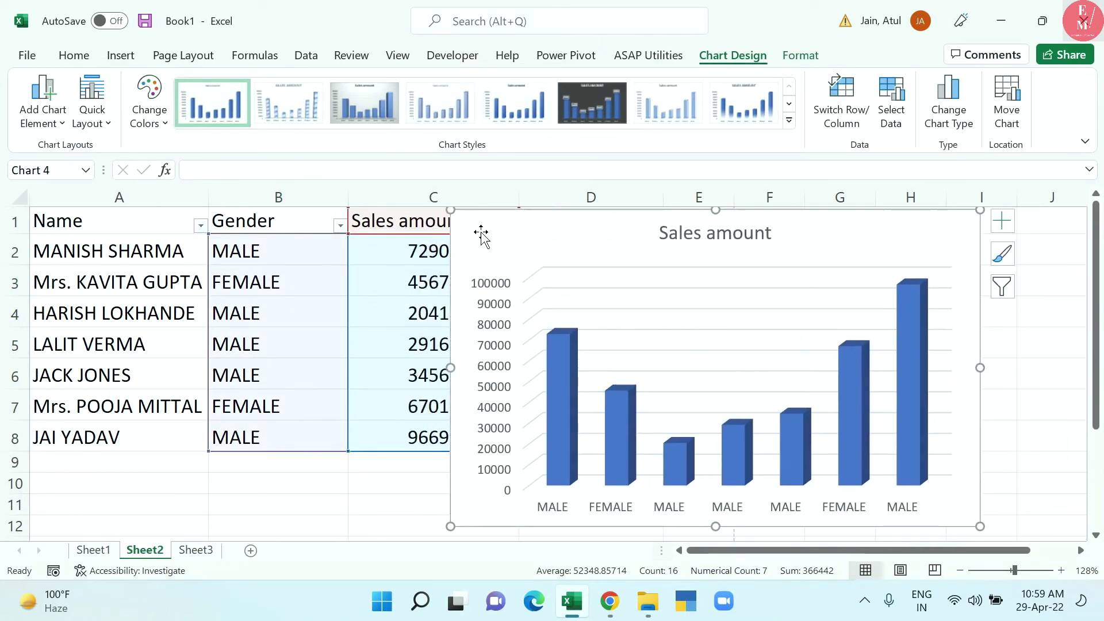
drag(455, 214, 563, 264)
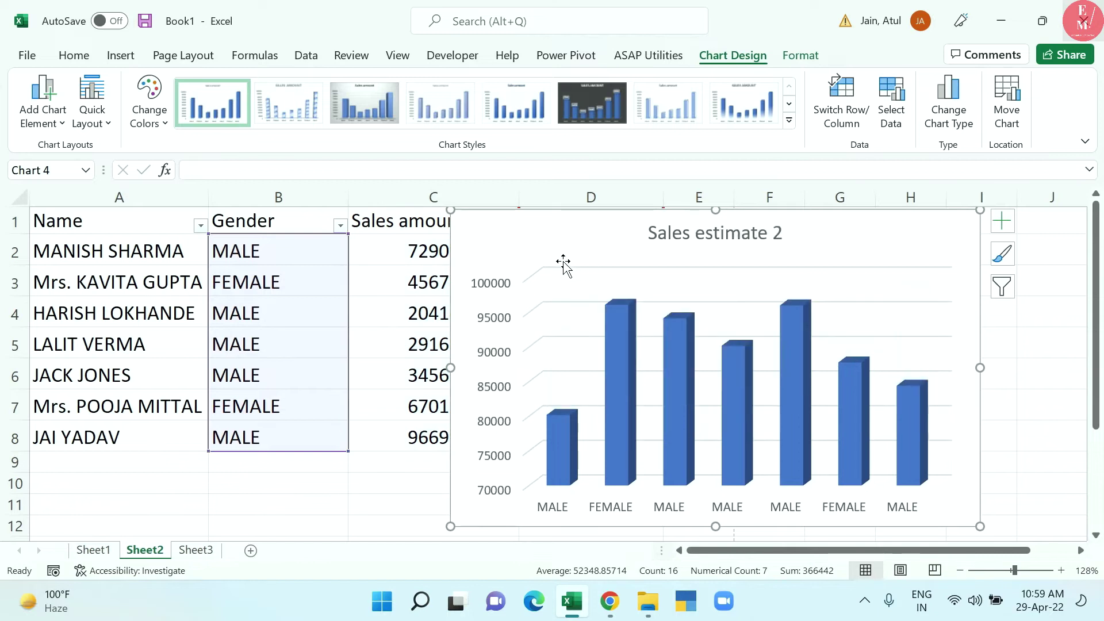
Step: Undo the chart's switch to Sales estimate 2, and shrink and move the chart clear of the data, beside column D
key(ctrl+z)
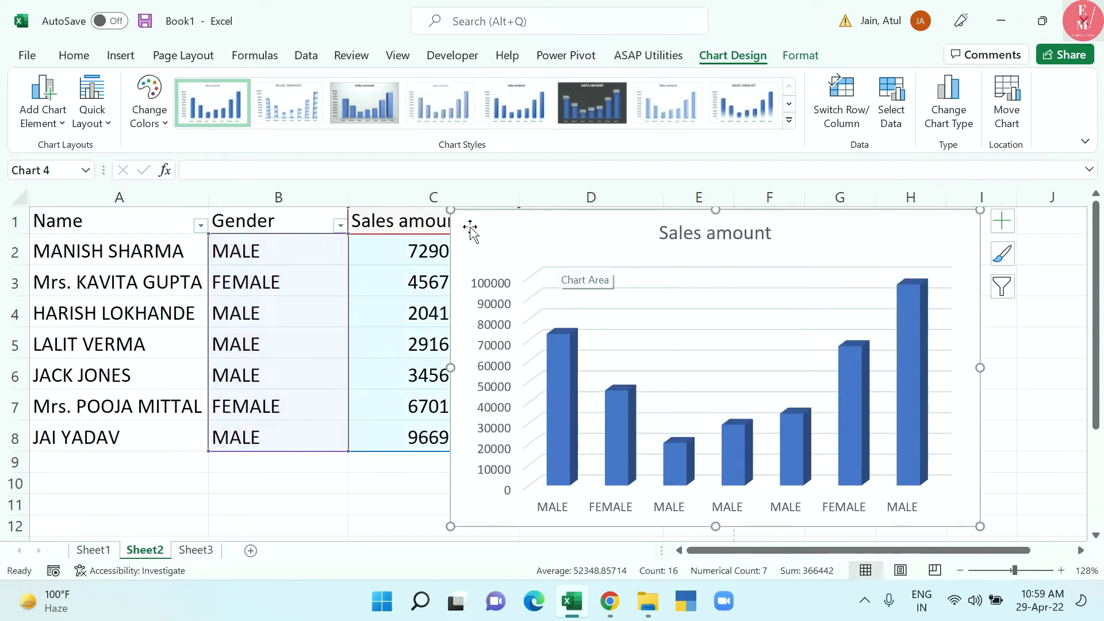
drag(451, 526, 501, 451)
drag(634, 256, 760, 256)
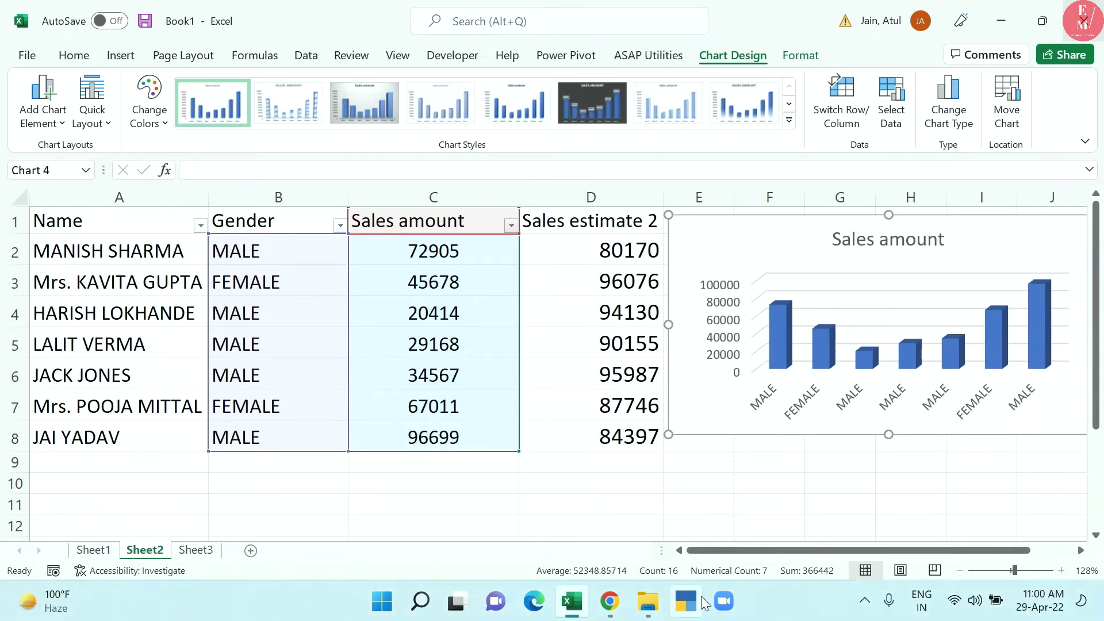
Step: Add the Sales estimate 2 data in D1:D8 to the chart as a second series by copying and pasting it
drag(628, 259, 592, 452)
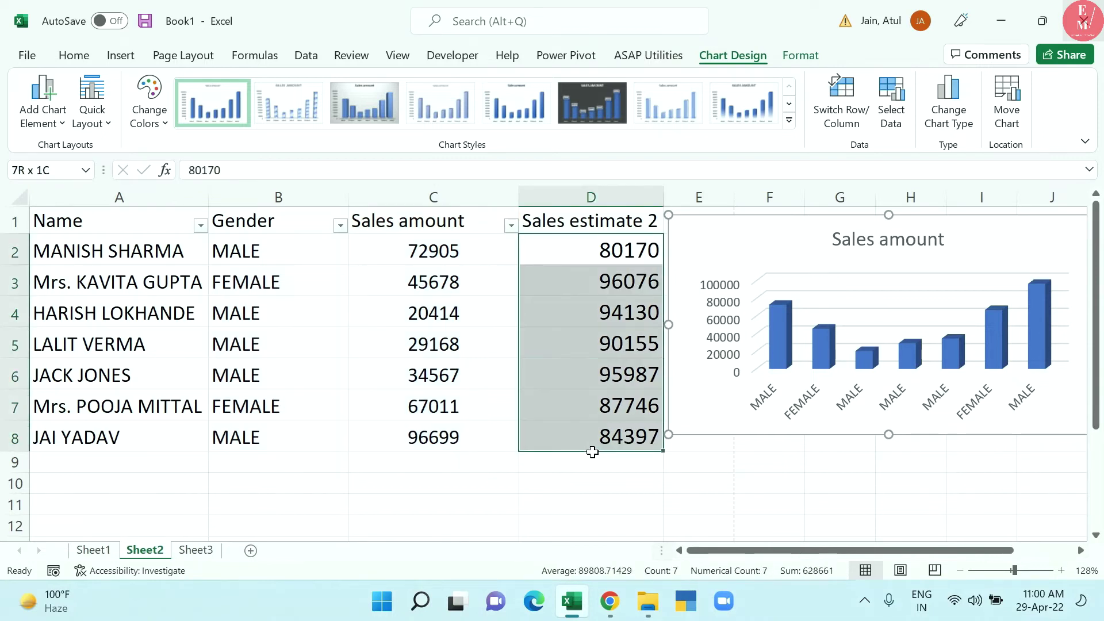
drag(589, 222, 587, 430)
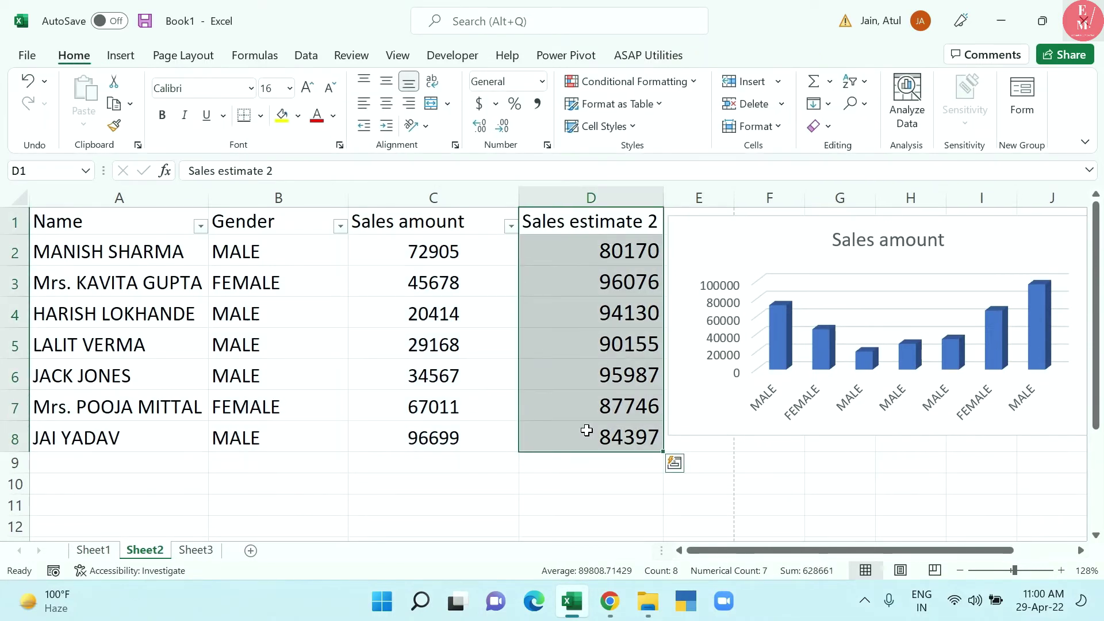
key(ctrl+c)
click(737, 255)
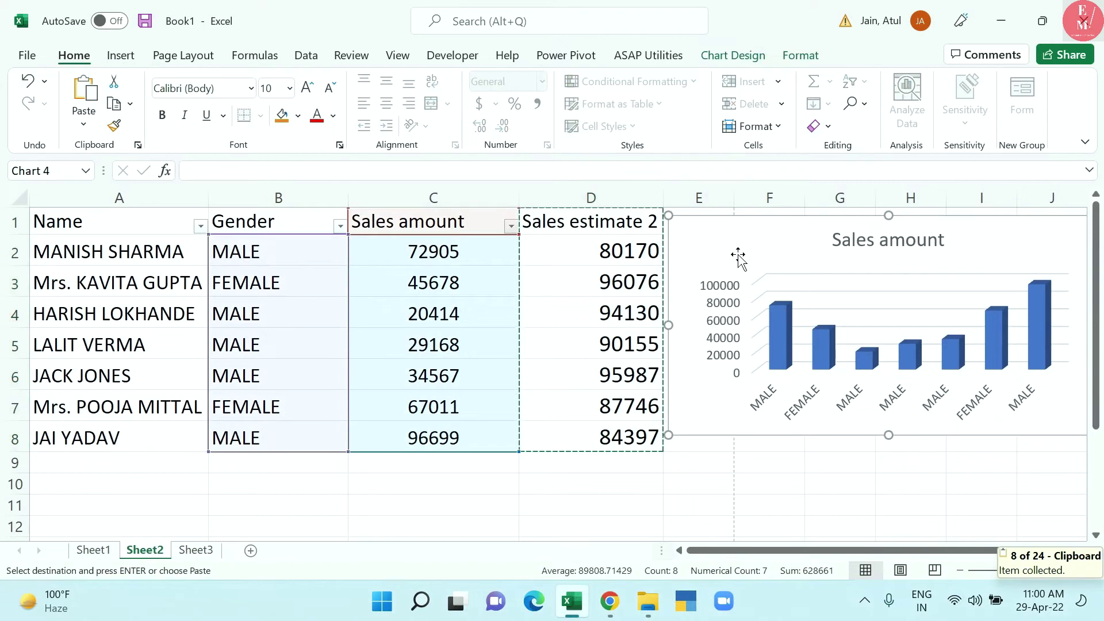
key(ctrl+v)
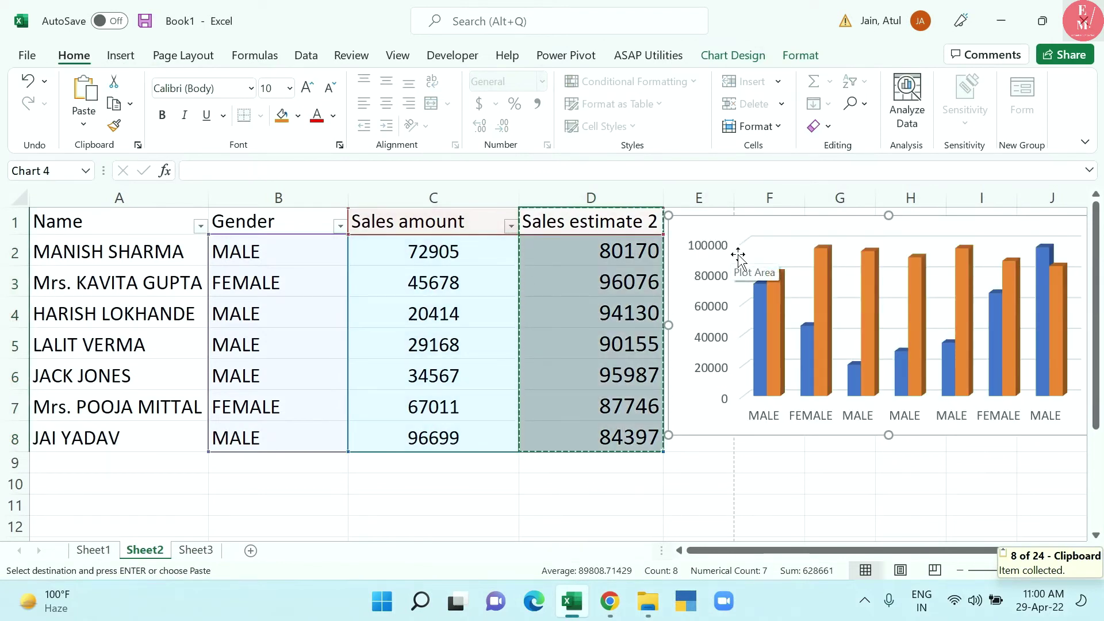
drag(732, 241, 439, 255)
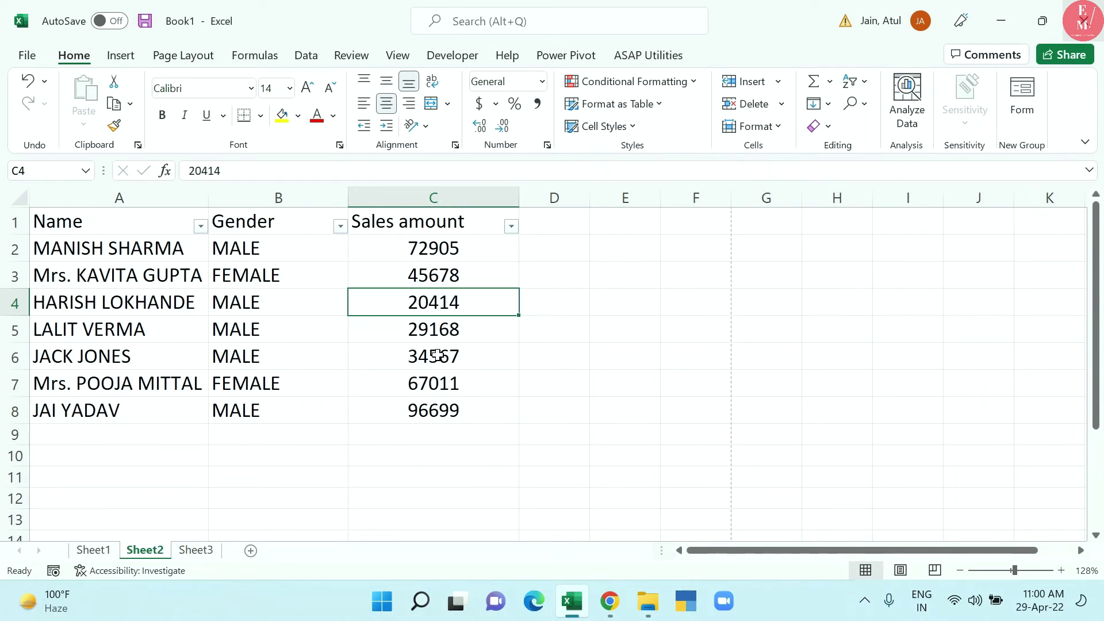
Step: Move the entire Sales amount column between the Name and Gender columns without overwriting any data
click(278, 214)
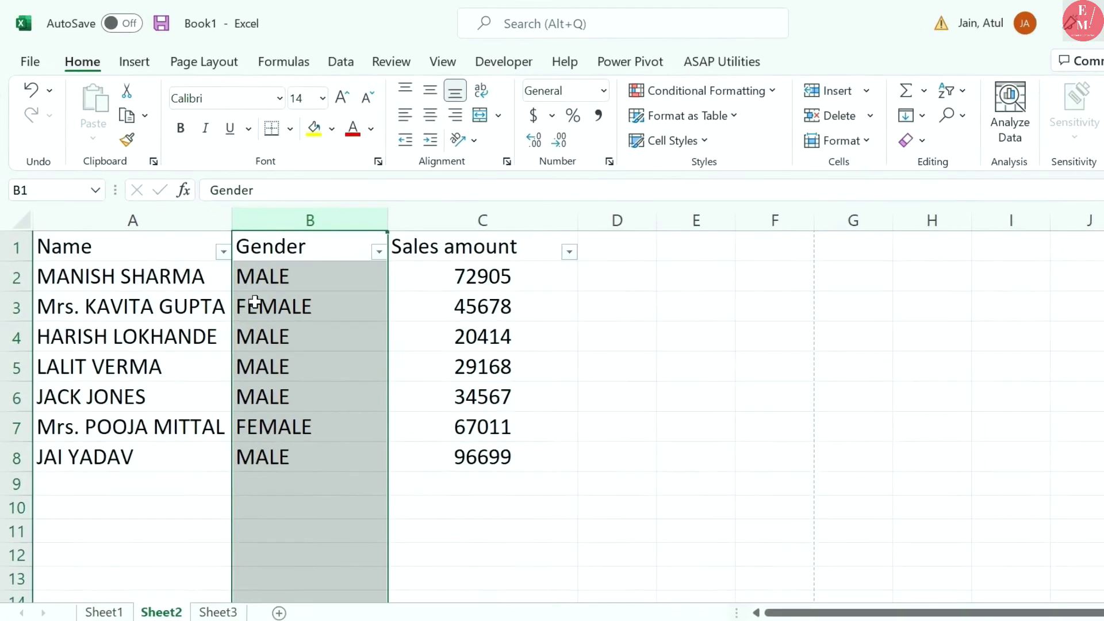
click(155, 219)
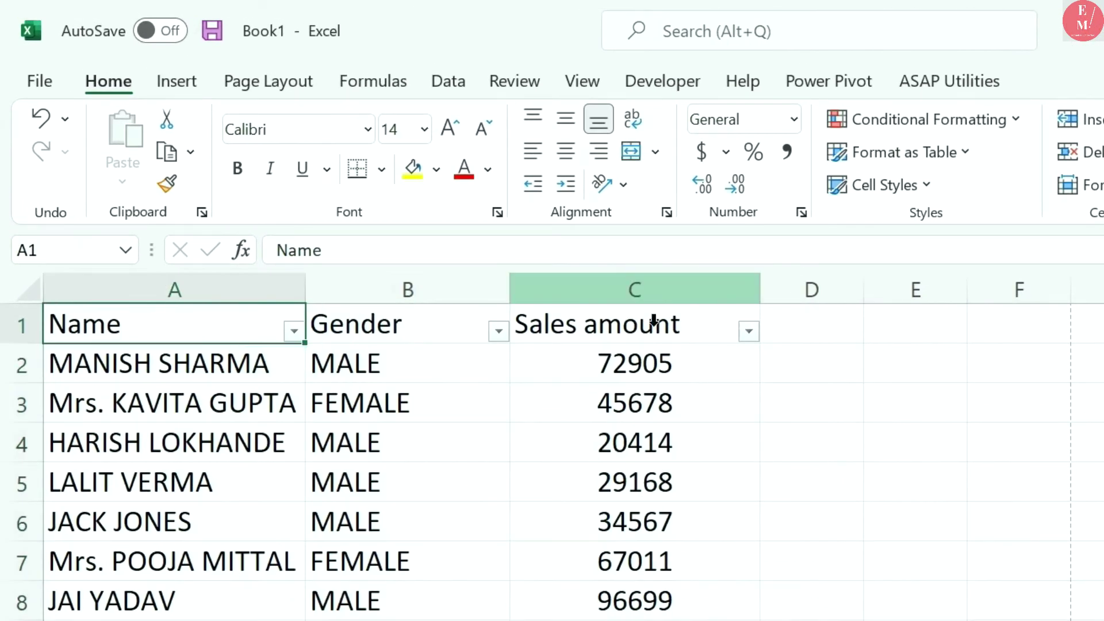
click(654, 320)
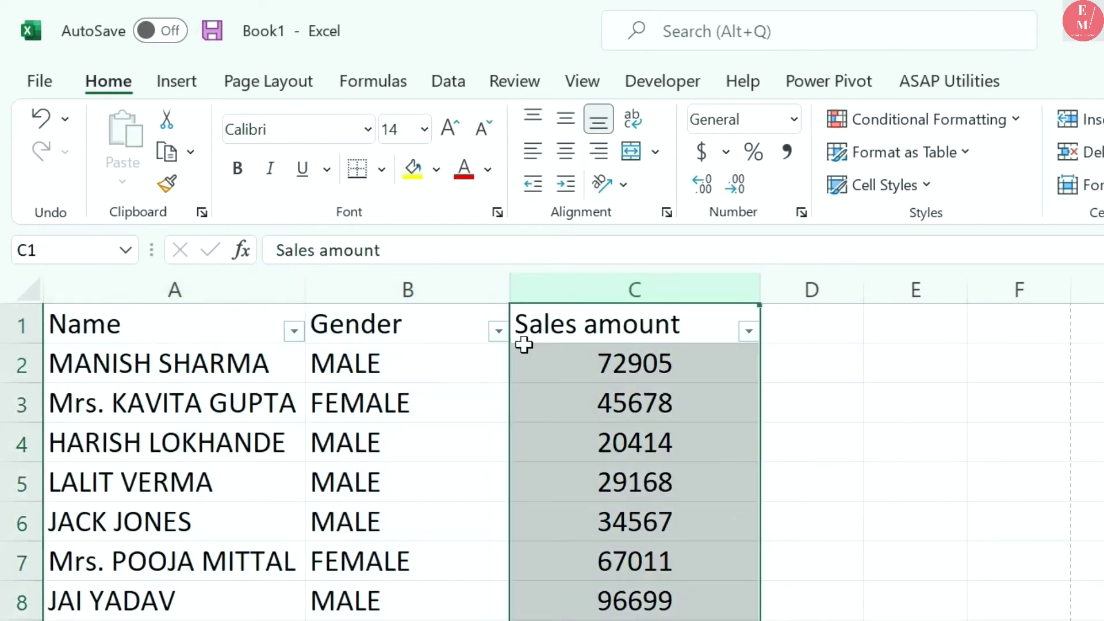
drag(510, 357, 362, 373)
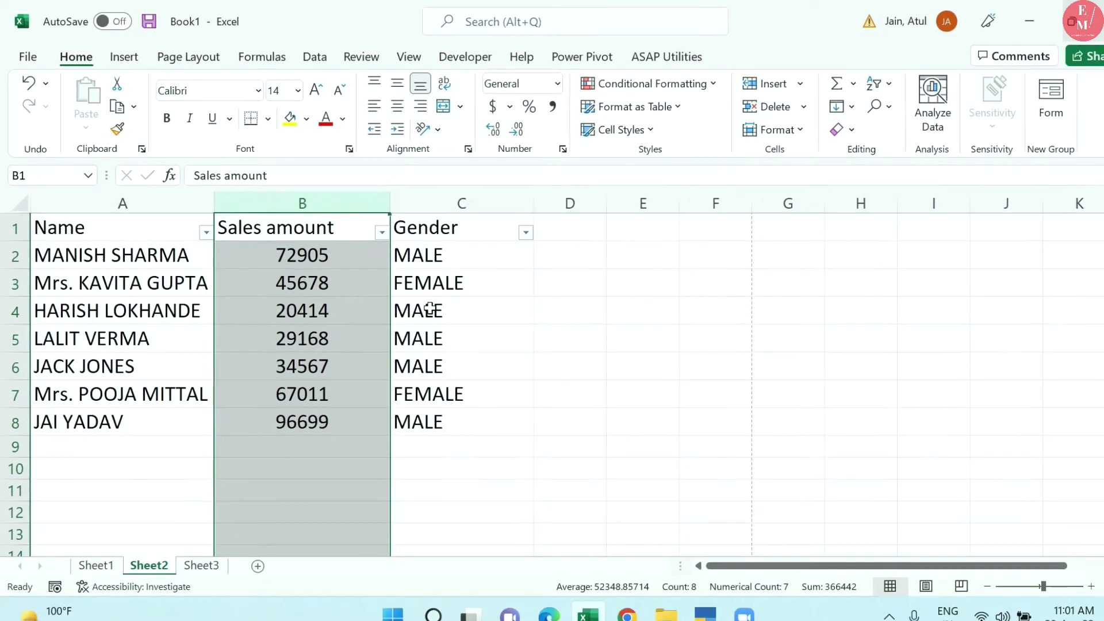
click(346, 339)
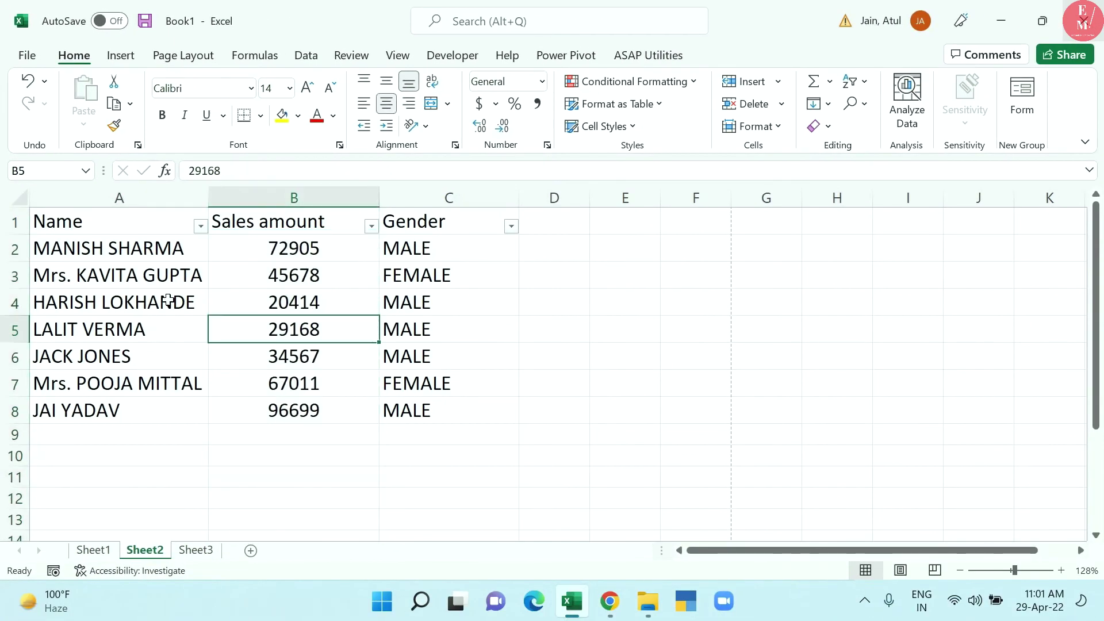
key(Up)
key(Up)
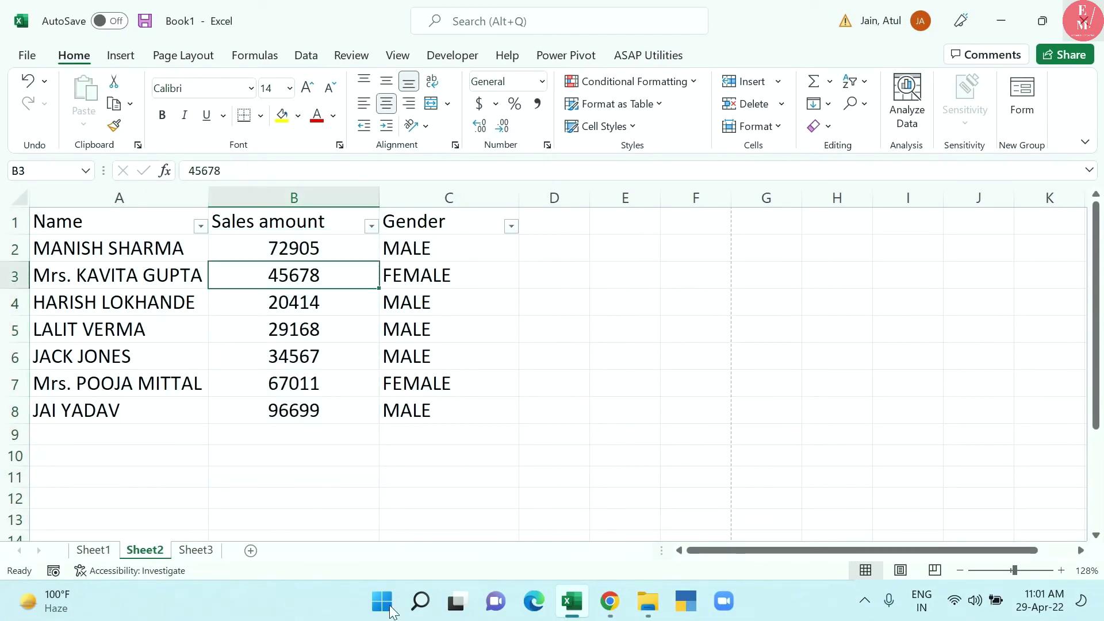
Step: Insert the People Graph add-in on Sheet2 and zoom the sheet out to 95%
click(319, 230)
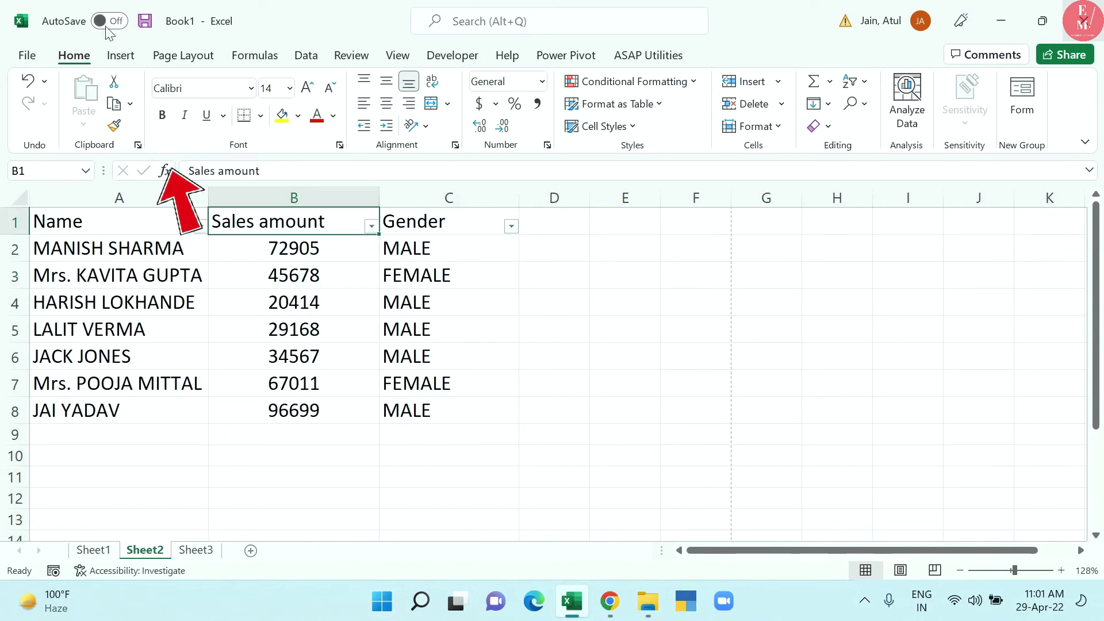
click(120, 55)
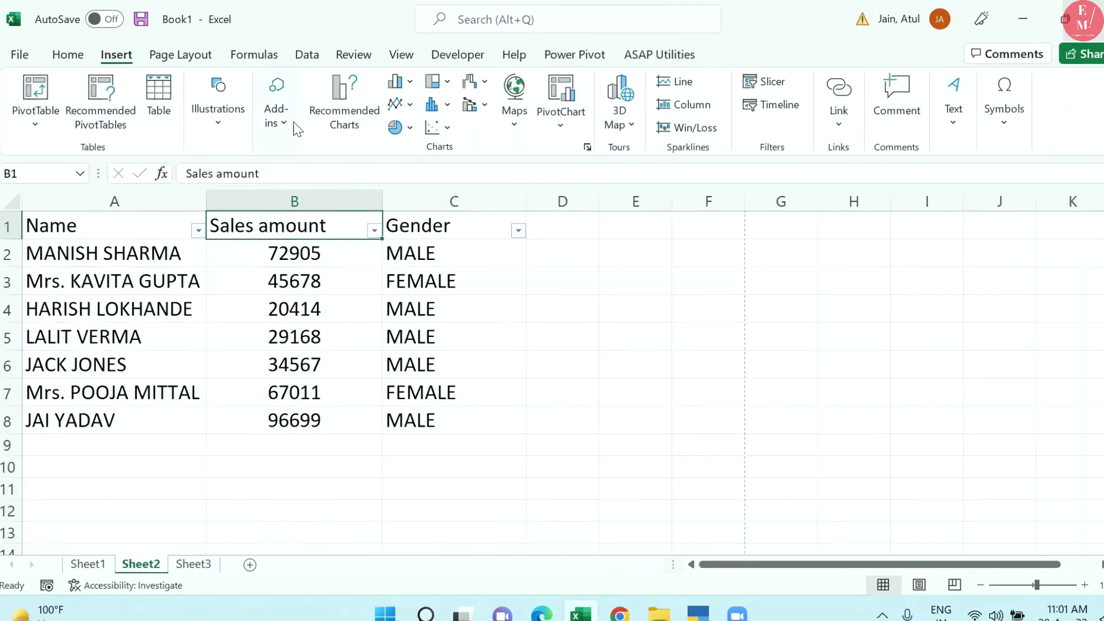
click(291, 121)
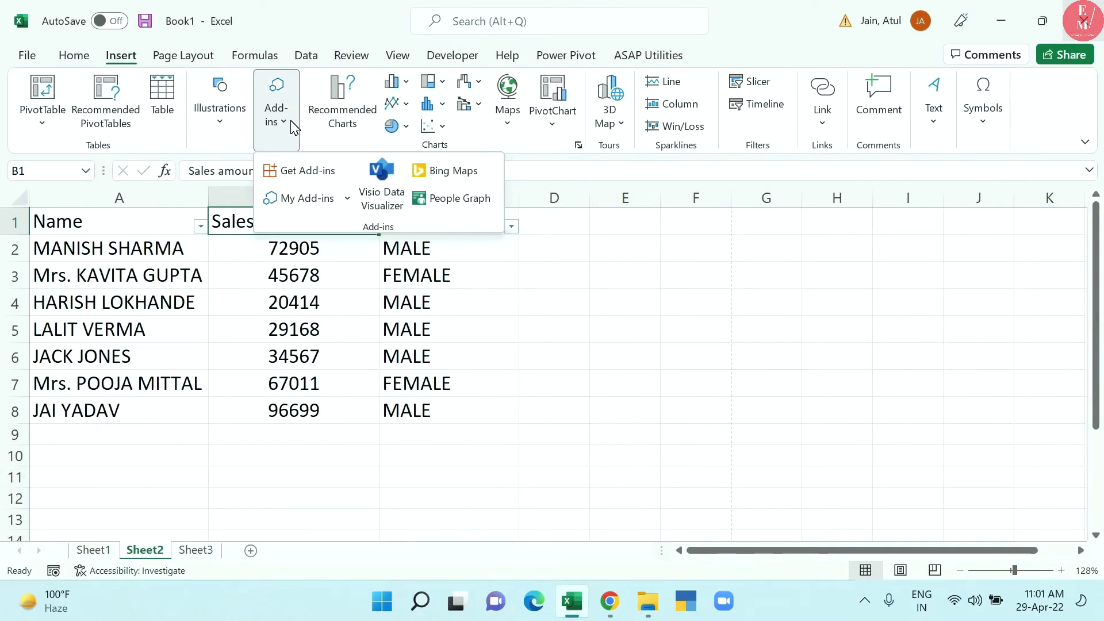
click(460, 199)
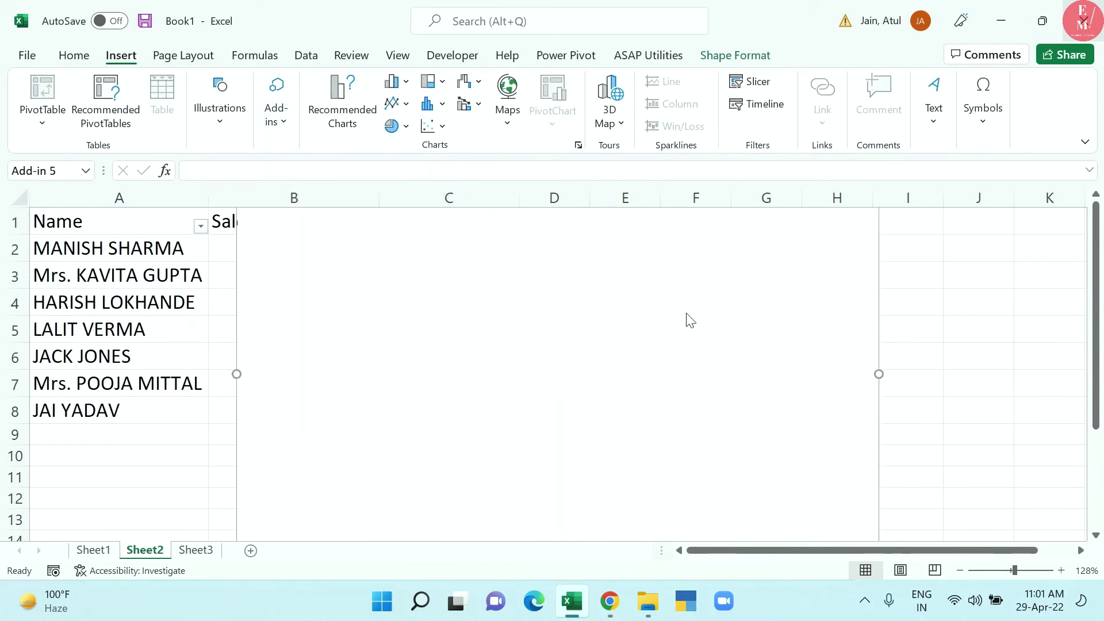
drag(1015, 570, 1010, 570)
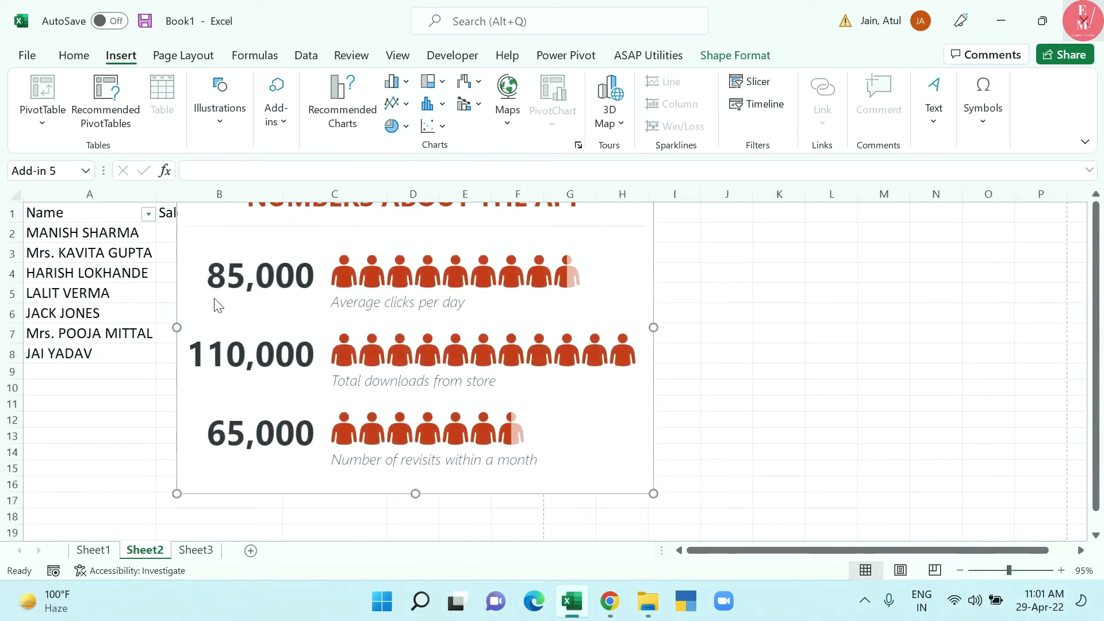
Step: Clear the header in B1 and resize the People Graph to cover about columns E to M, down to row 17
click(209, 226)
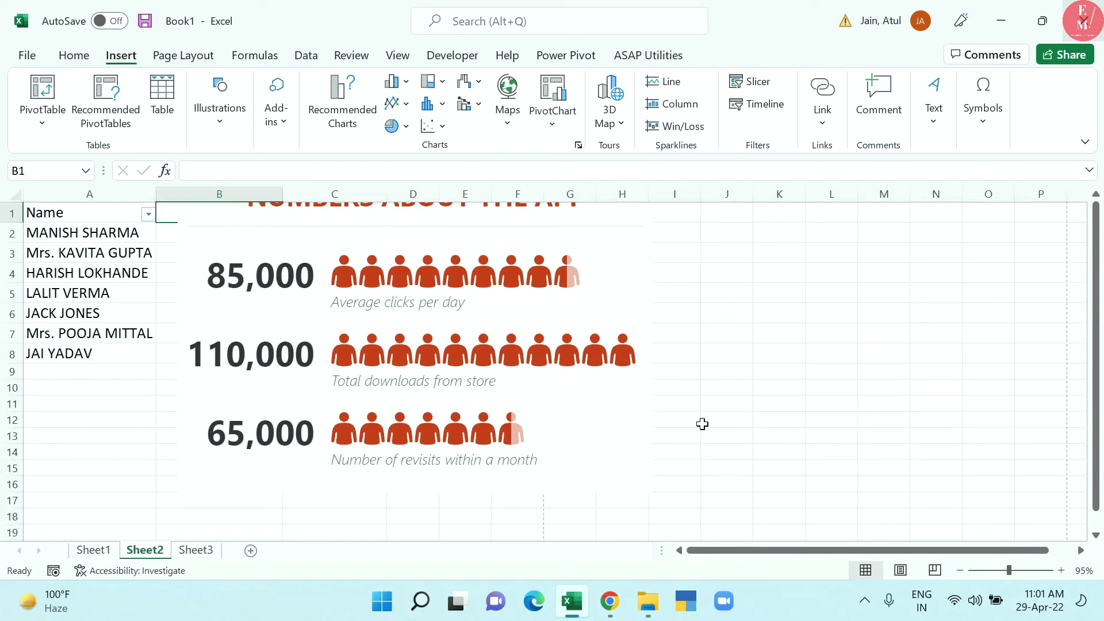
click(642, 459)
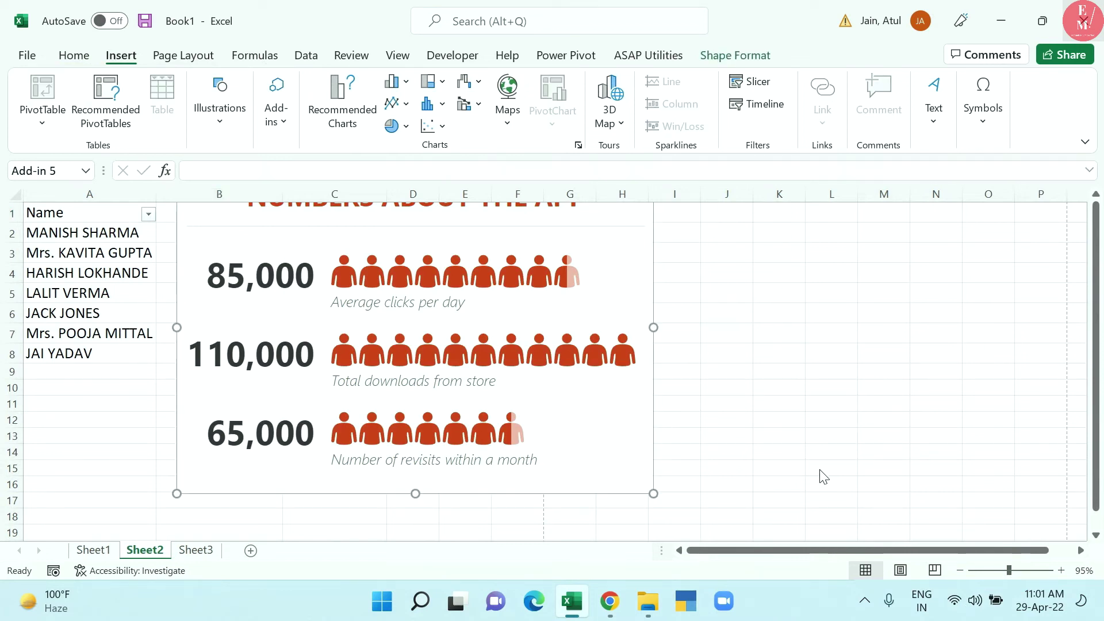
drag(177, 494, 326, 464)
drag(660, 350, 882, 362)
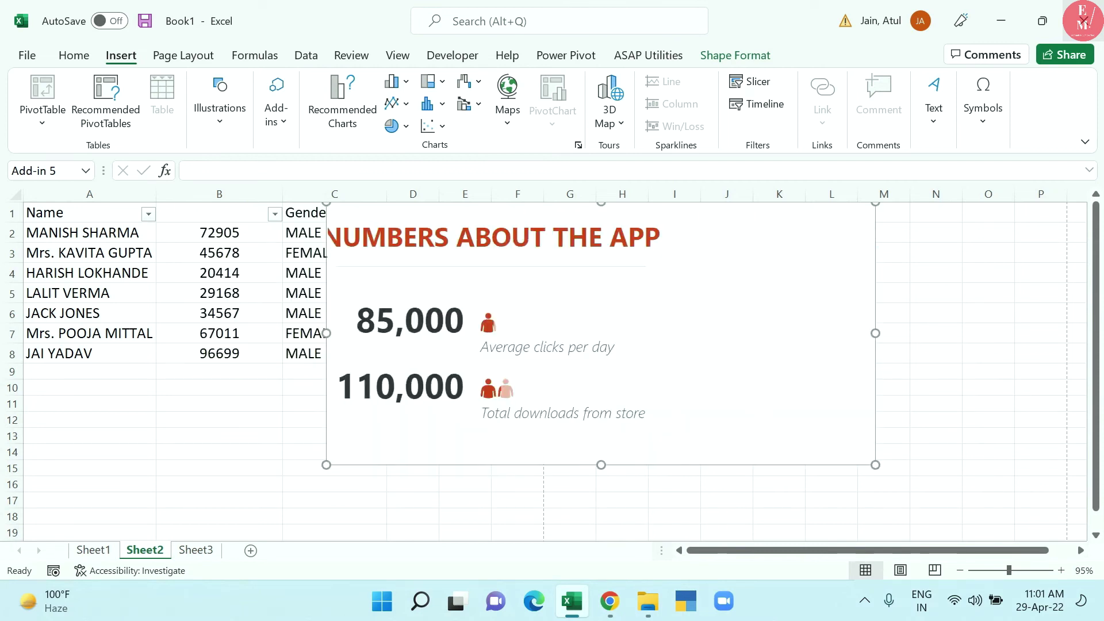
drag(345, 465, 544, 456)
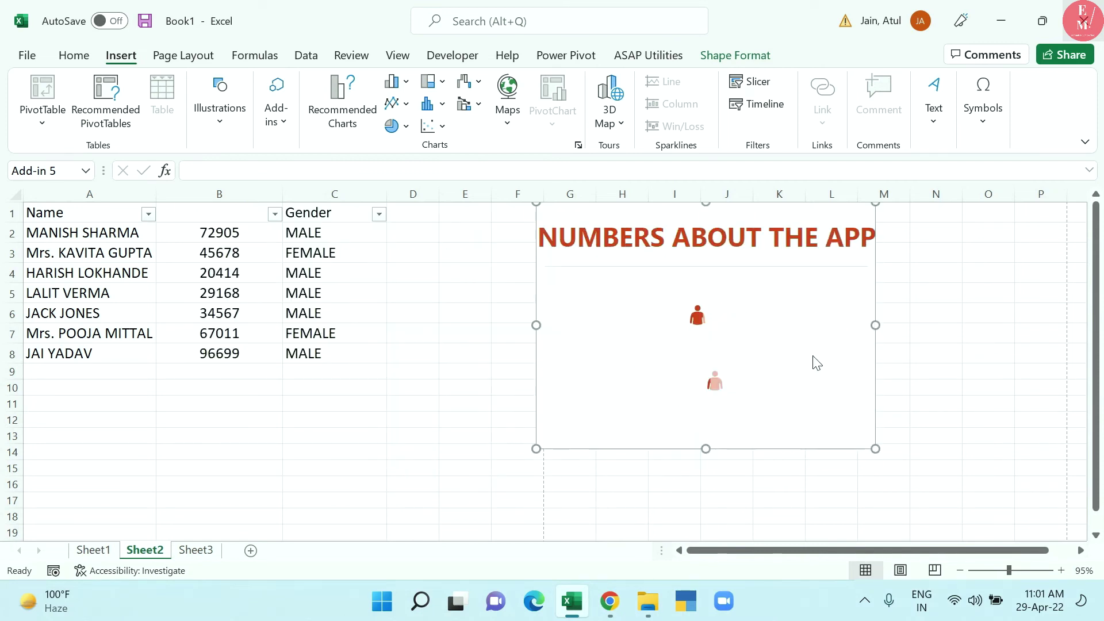
drag(705, 449, 697, 508)
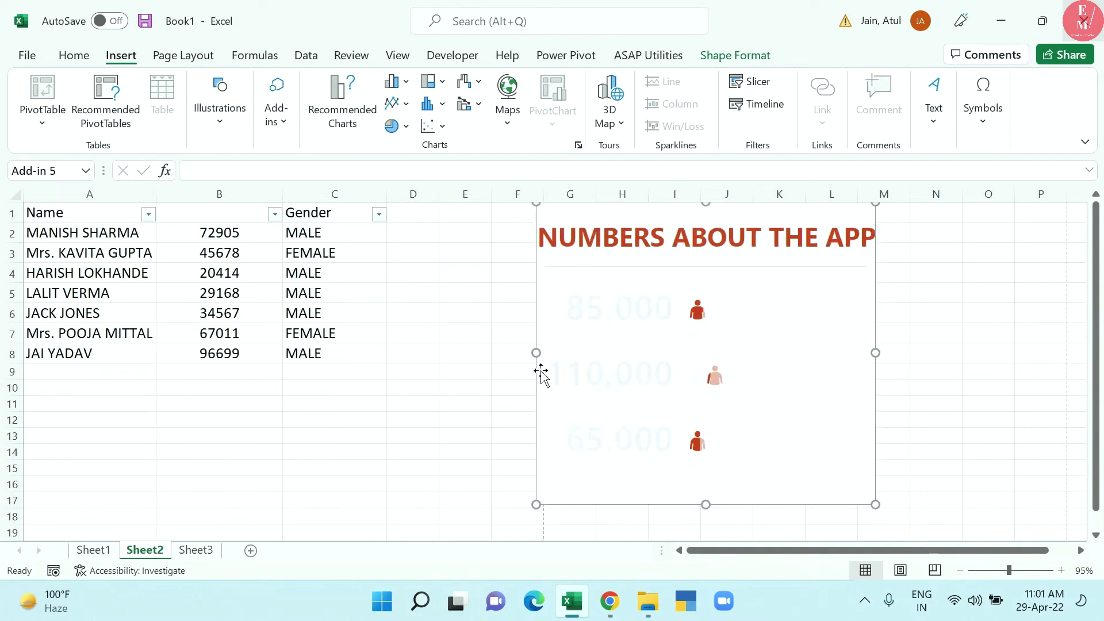
drag(547, 361, 453, 362)
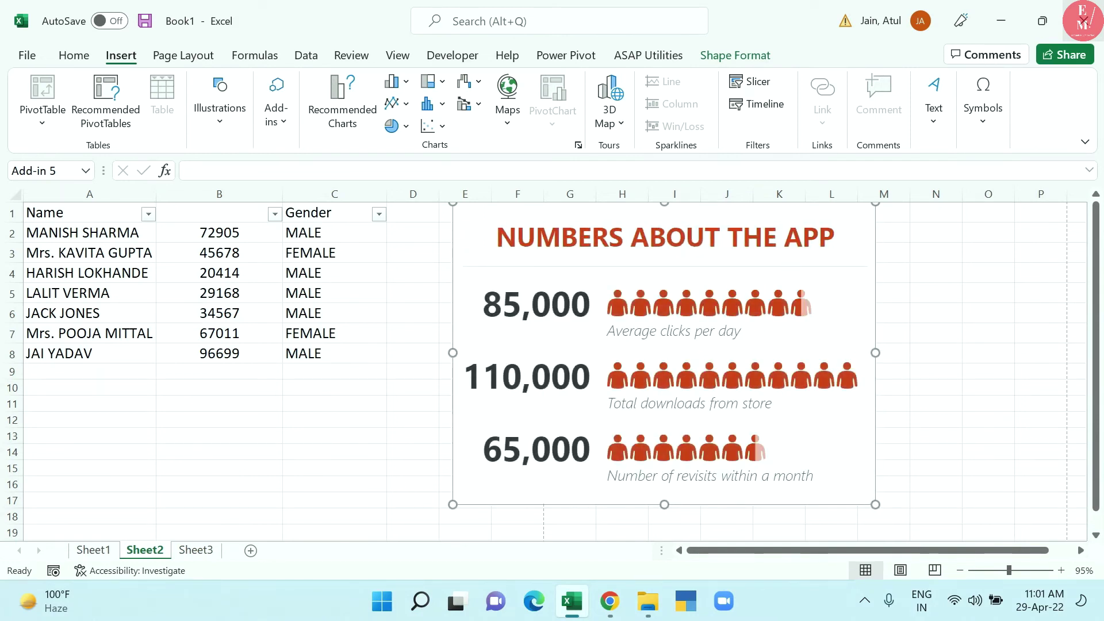
Step: Create the People Graph from the names and sales amounts in A1:B8 and extend its lower edge to about row 19
click(824, 220)
click(624, 229)
mouse_move(807, 224)
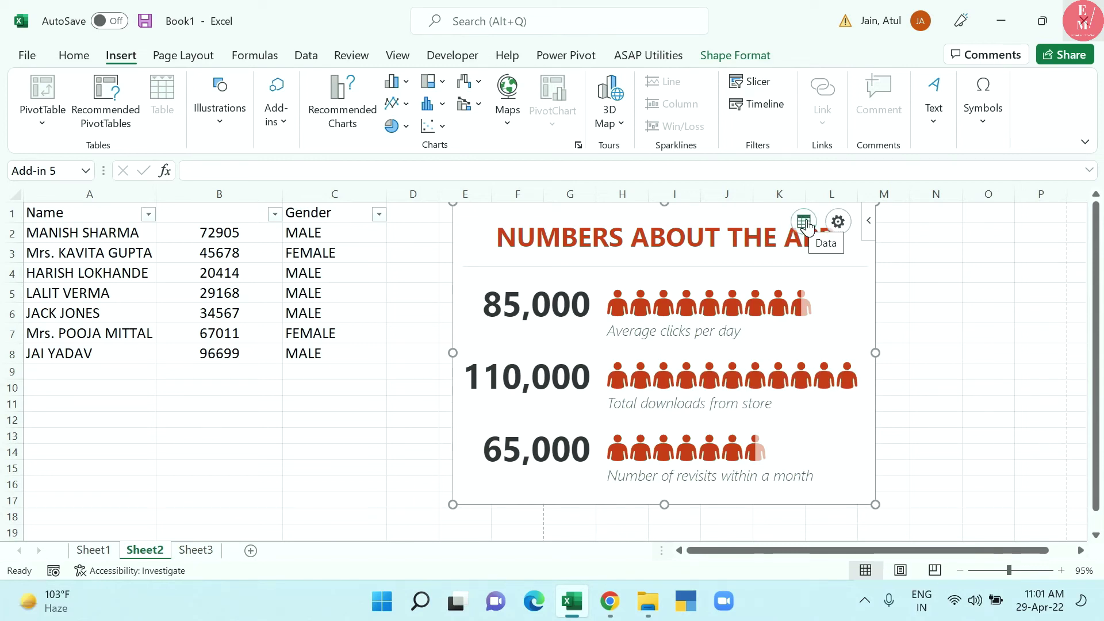
click(804, 224)
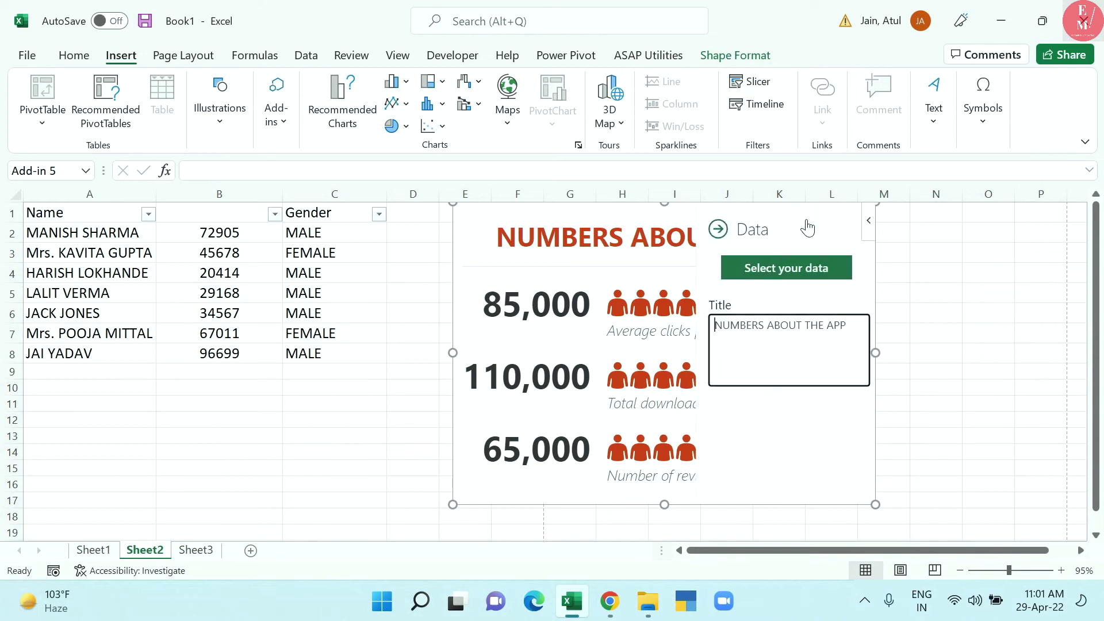
click(766, 265)
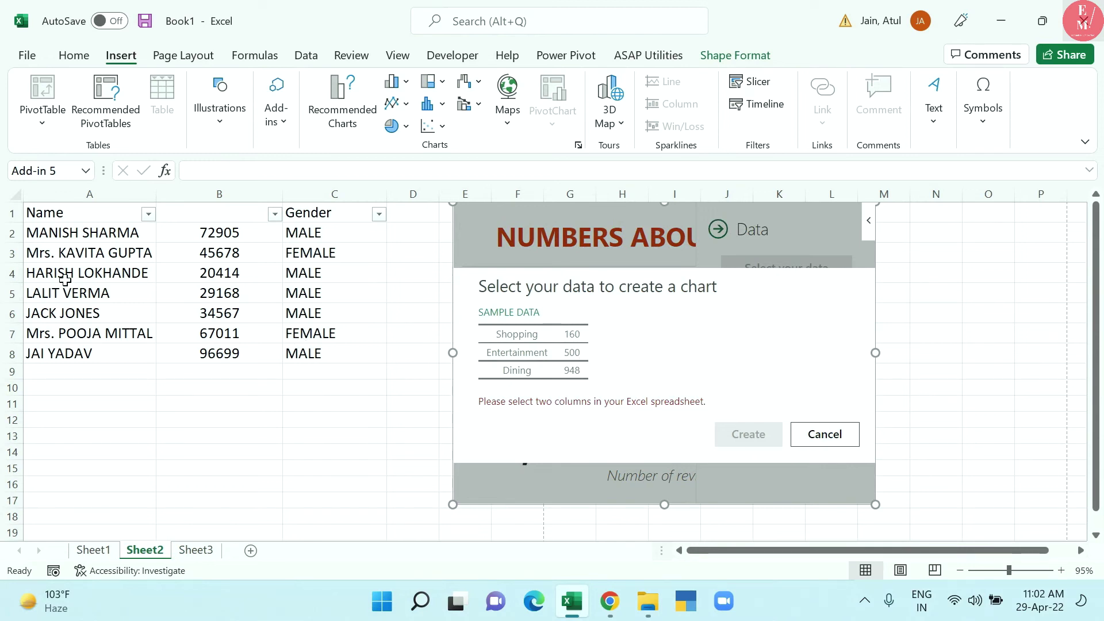
drag(98, 218, 227, 353)
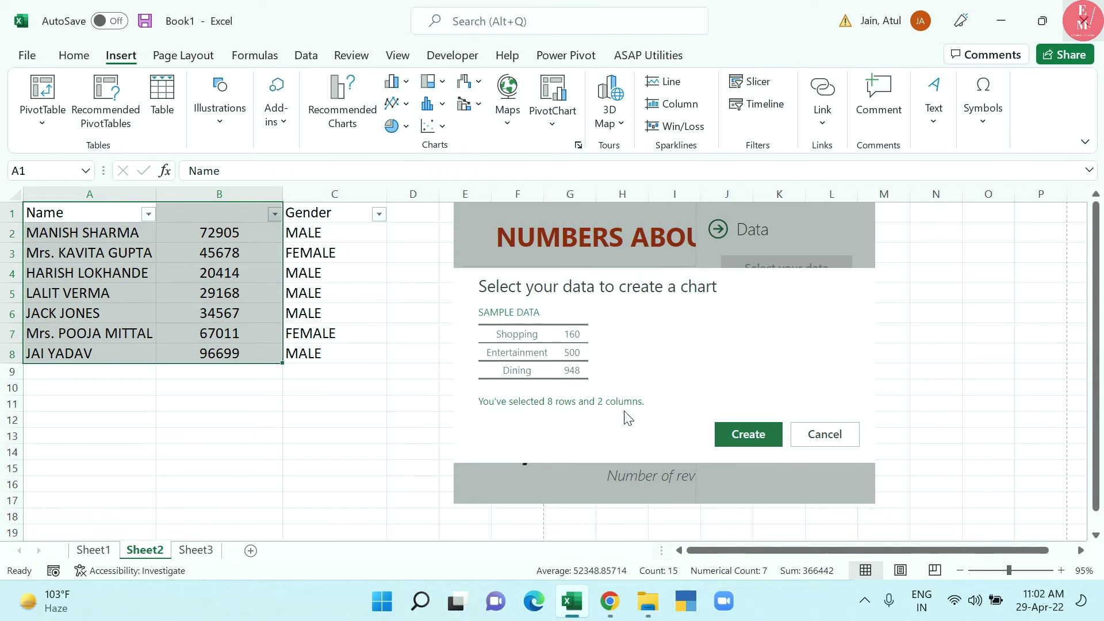
click(778, 447)
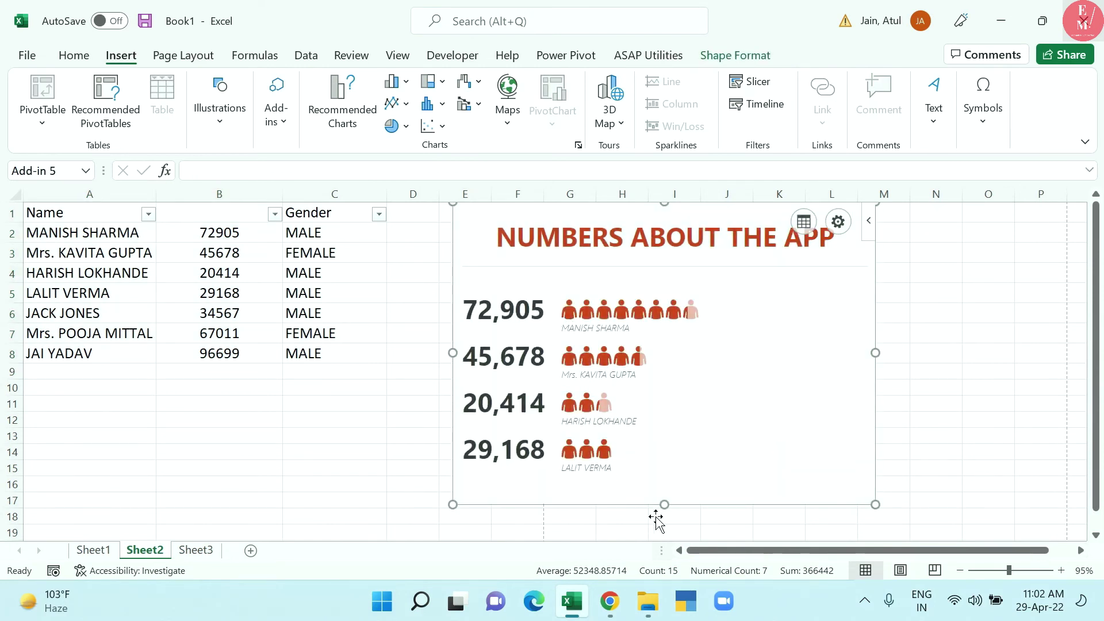
drag(664, 505, 665, 534)
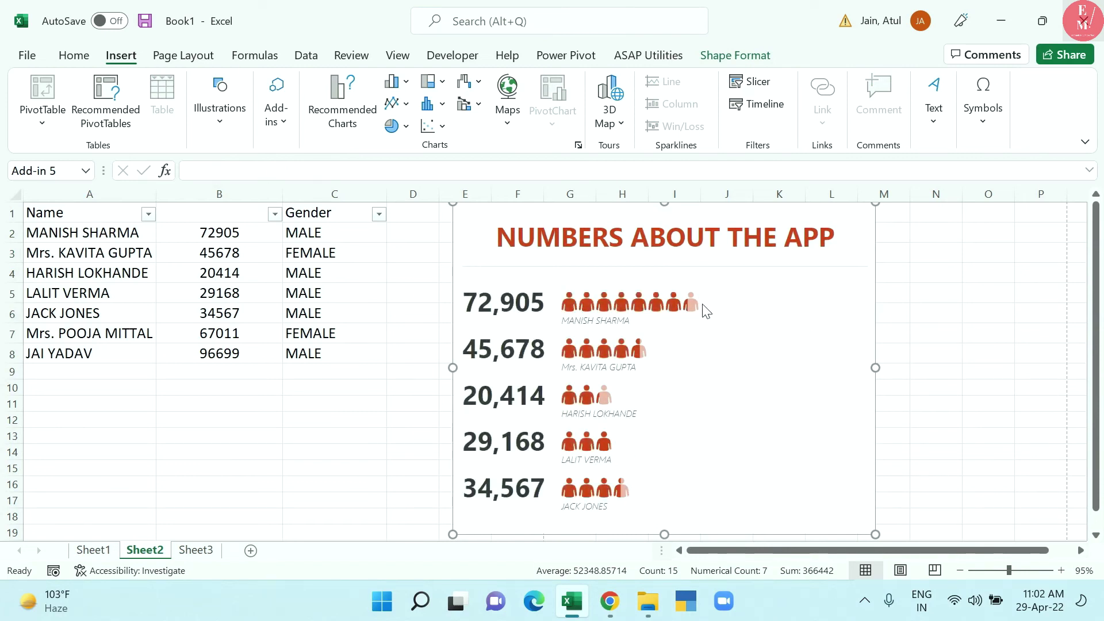
Step: Change the People Graph's shape to the star and close its settings
click(754, 319)
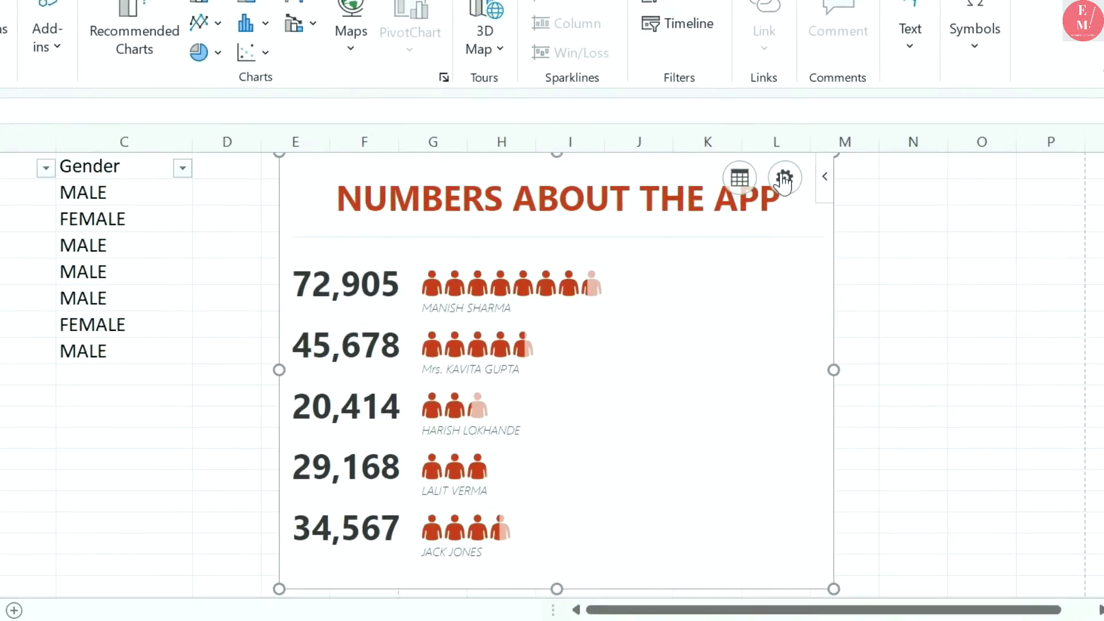
click(783, 178)
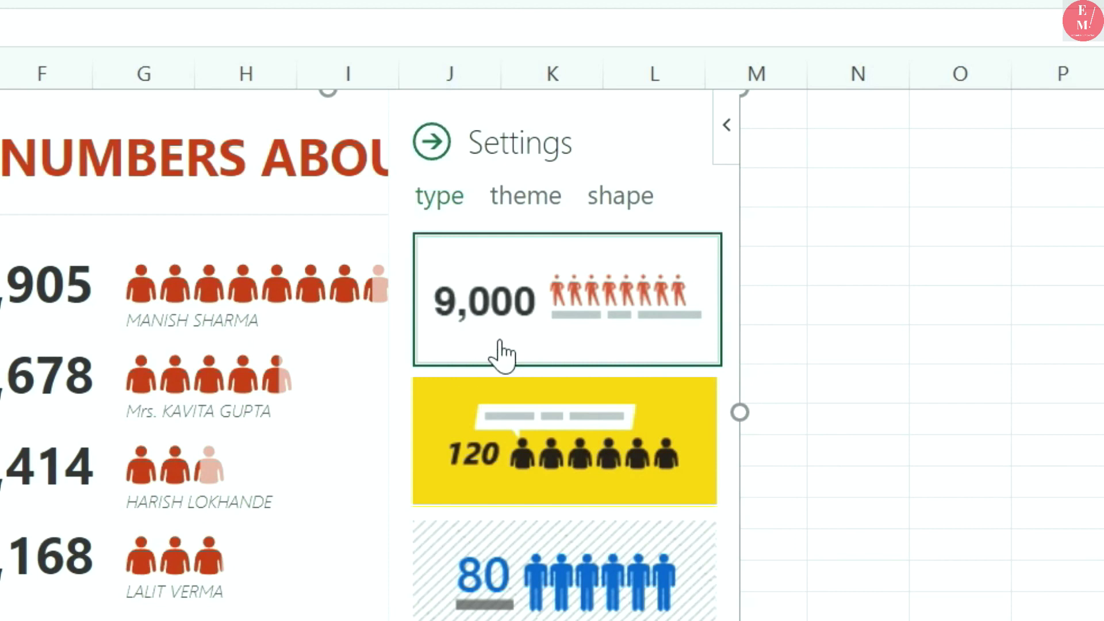
click(633, 212)
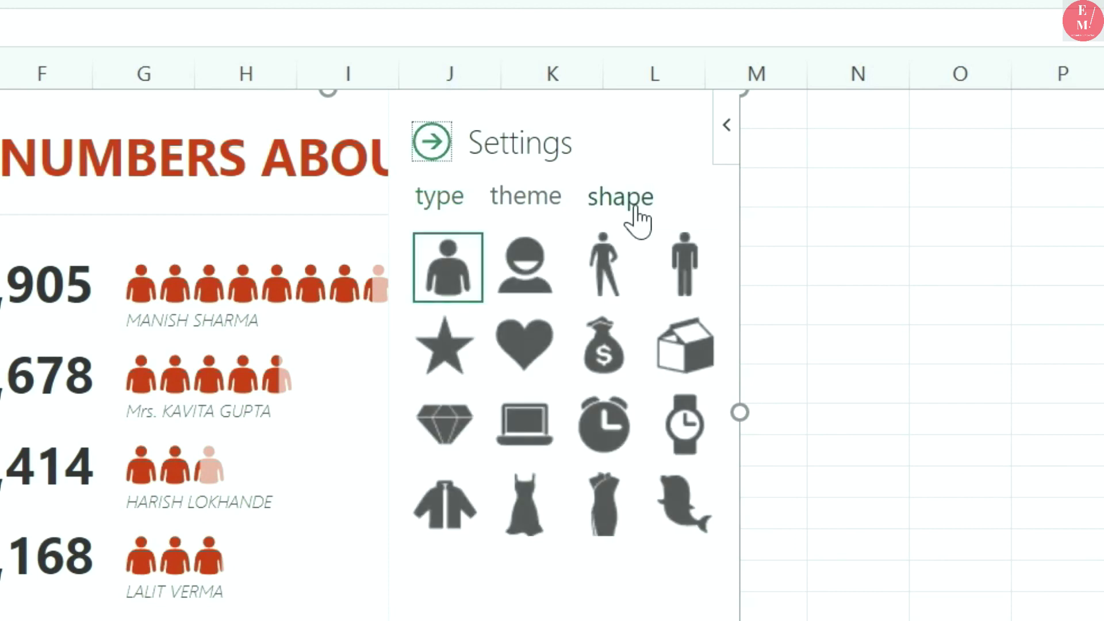
click(449, 371)
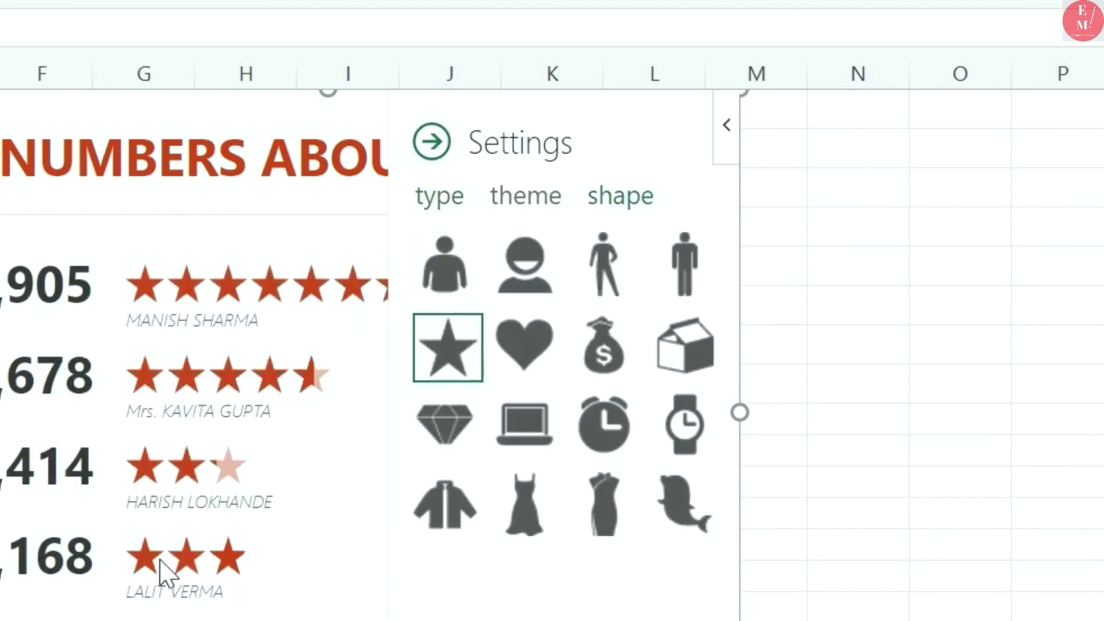
click(432, 142)
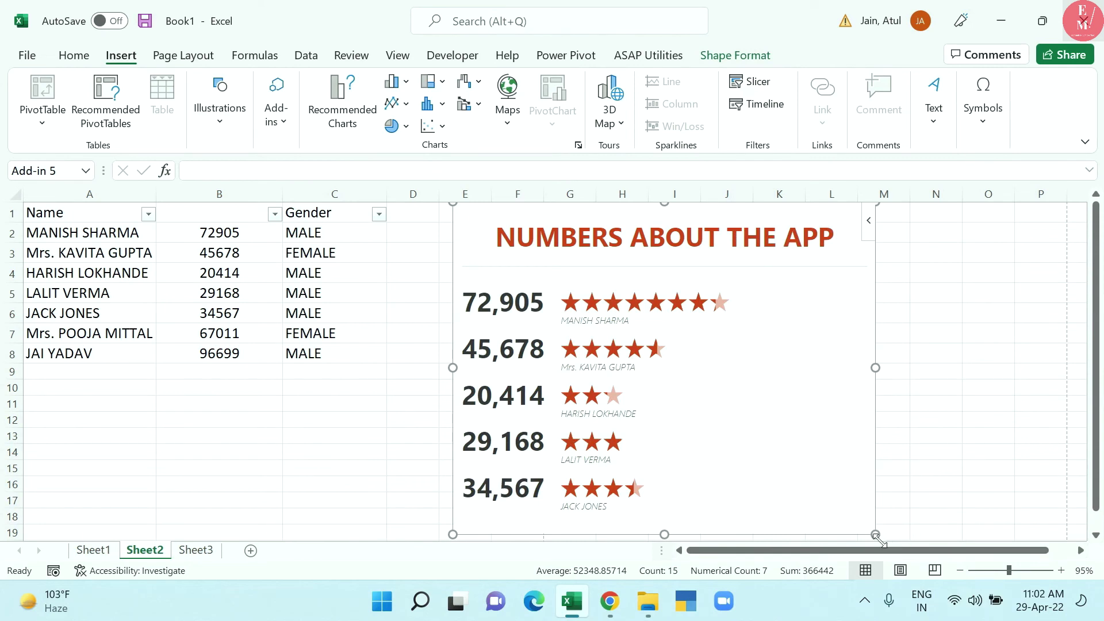
Step: Enlarge the People Graph to about column O and below row 20, and set the sales amount in B2 to 1000000
drag(888, 544, 986, 564)
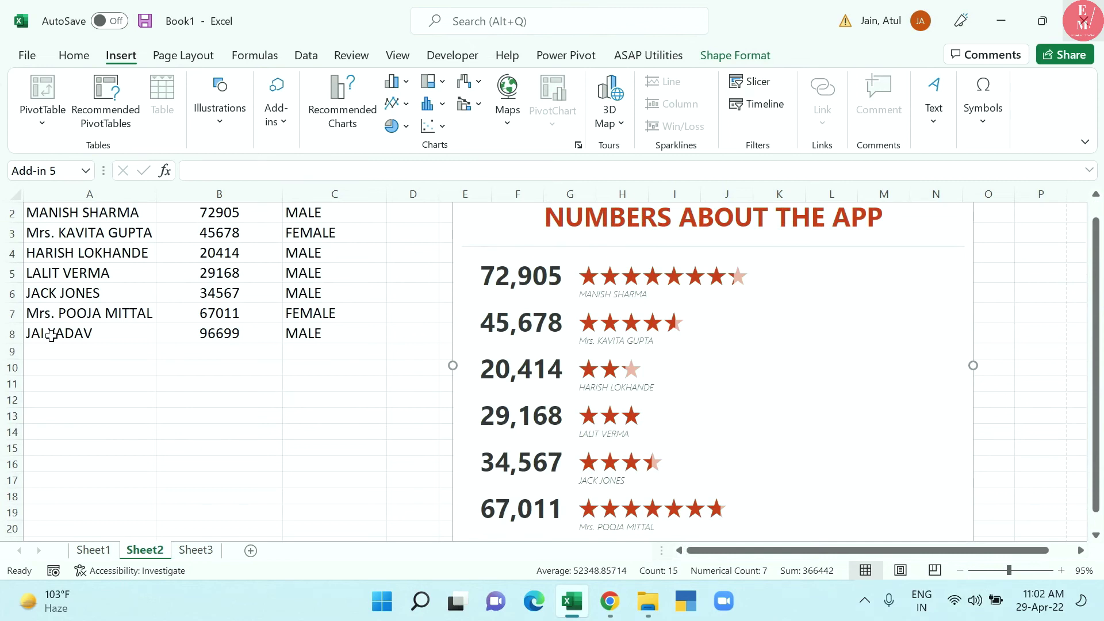
scroll(230, 402, up, 1)
click(248, 243)
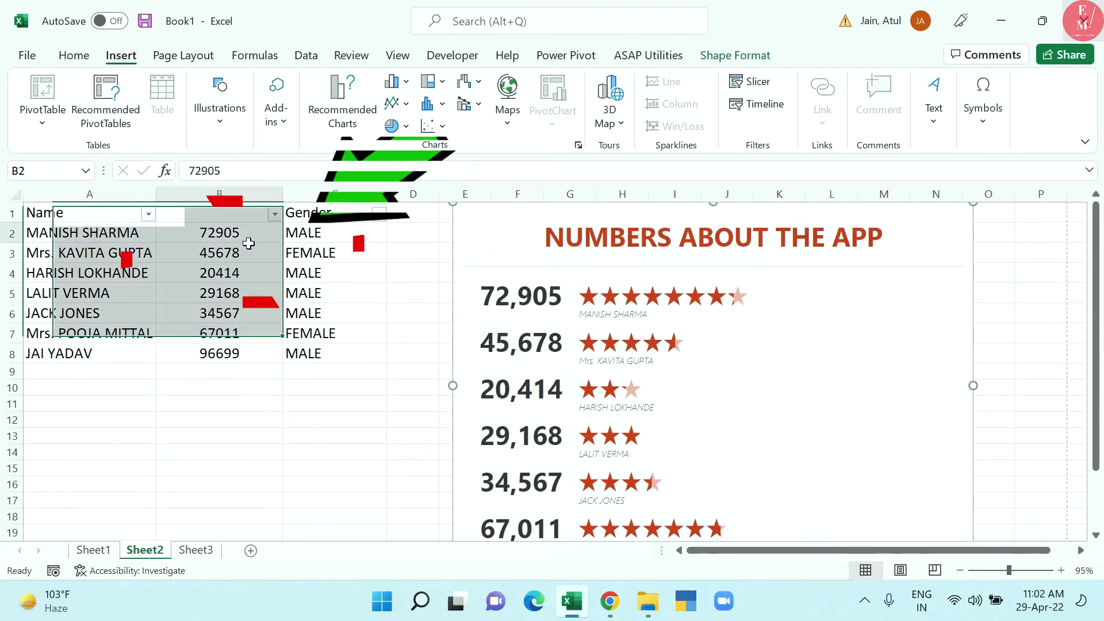
text(1000000)
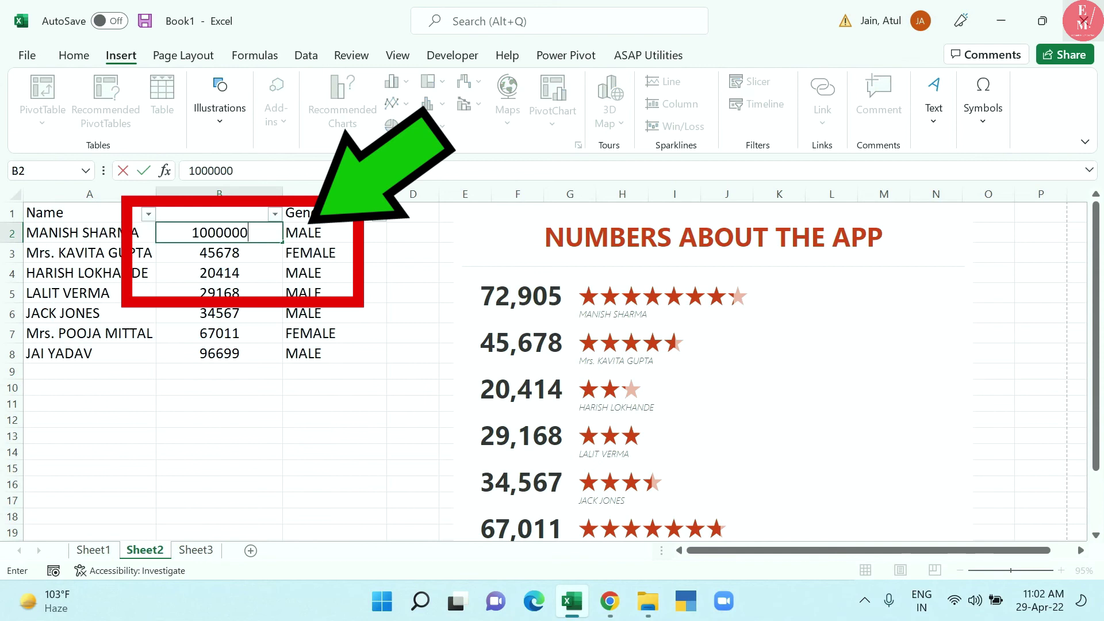
key(Return)
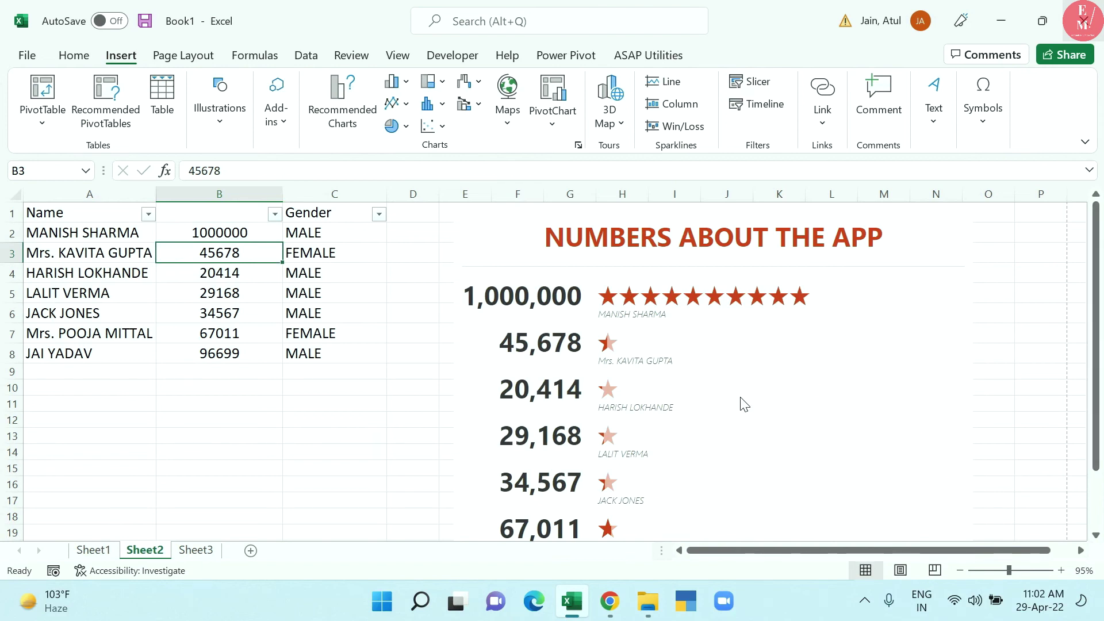
Step: Show the People Graph as a saved image
click(926, 246)
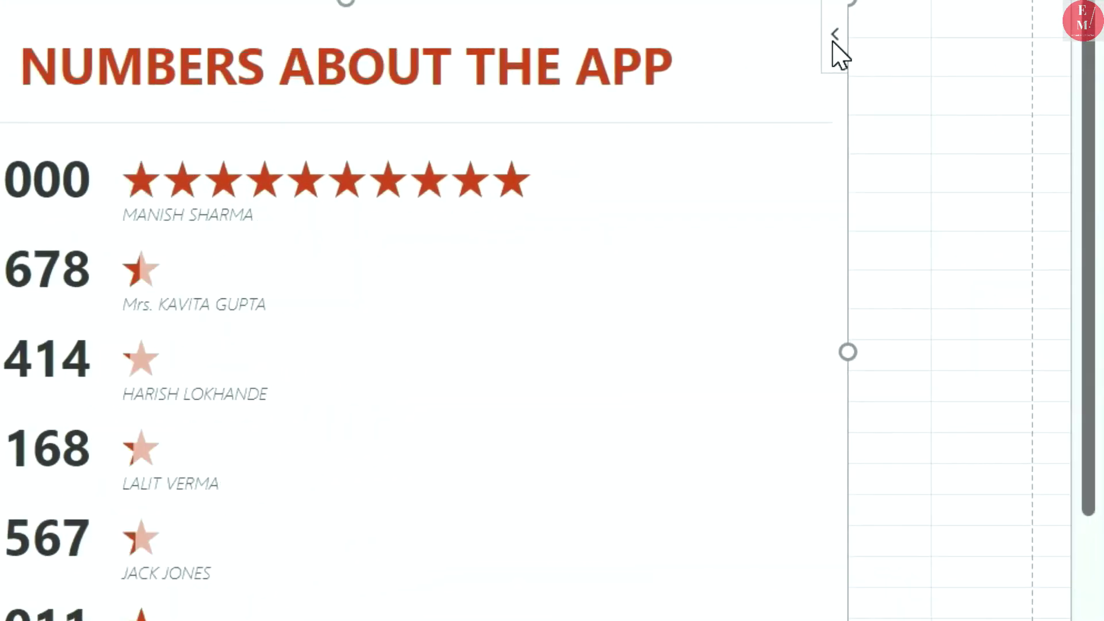
click(834, 43)
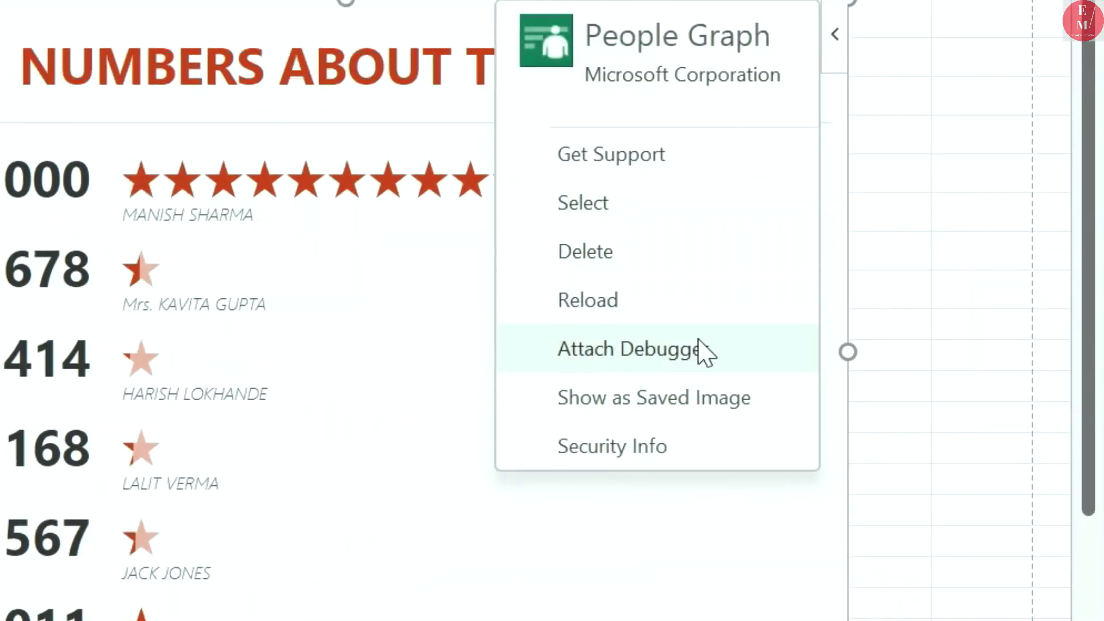
click(682, 391)
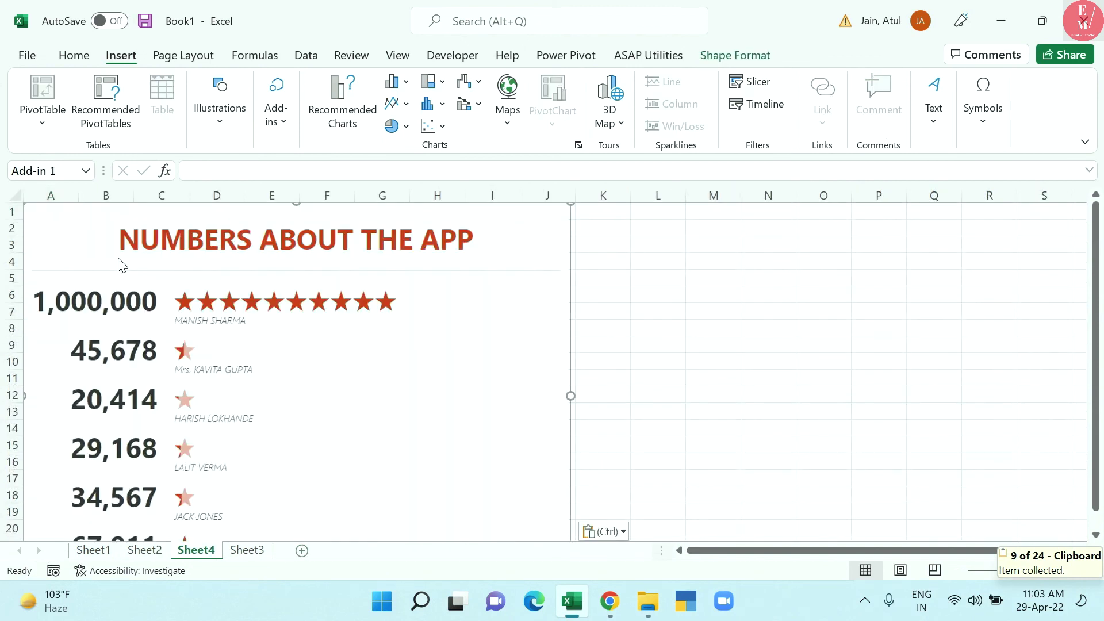
Step: Widen the People Graph image on Sheet4 to about the end of column N and extend its lower edge to about row 25
scroll(347, 385, down, 2)
scroll(345, 390, up, 2)
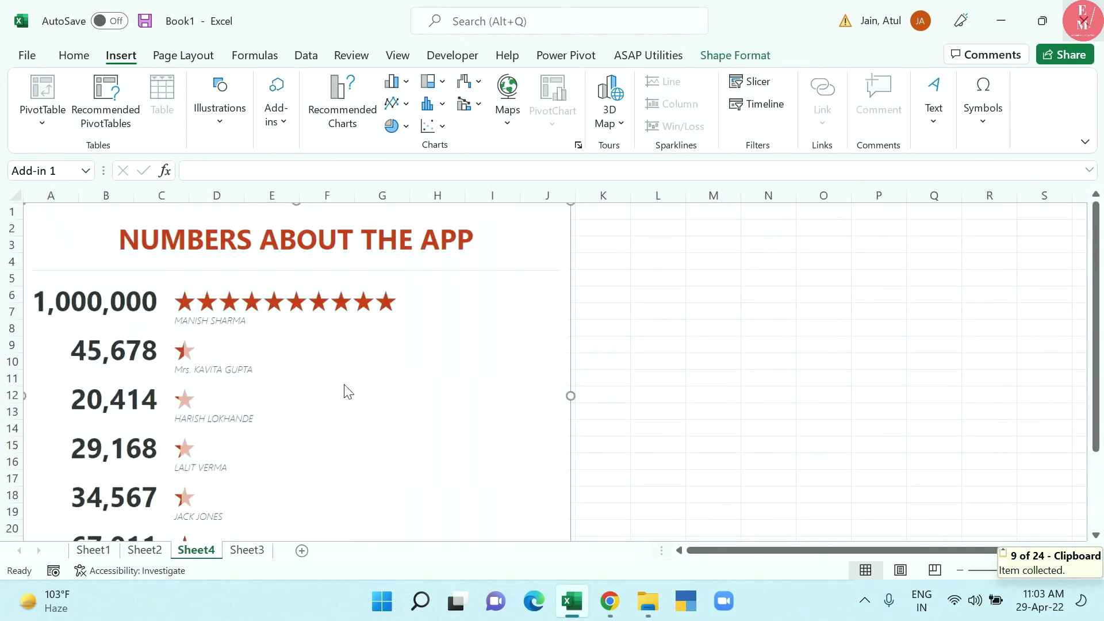
click(816, 348)
click(552, 308)
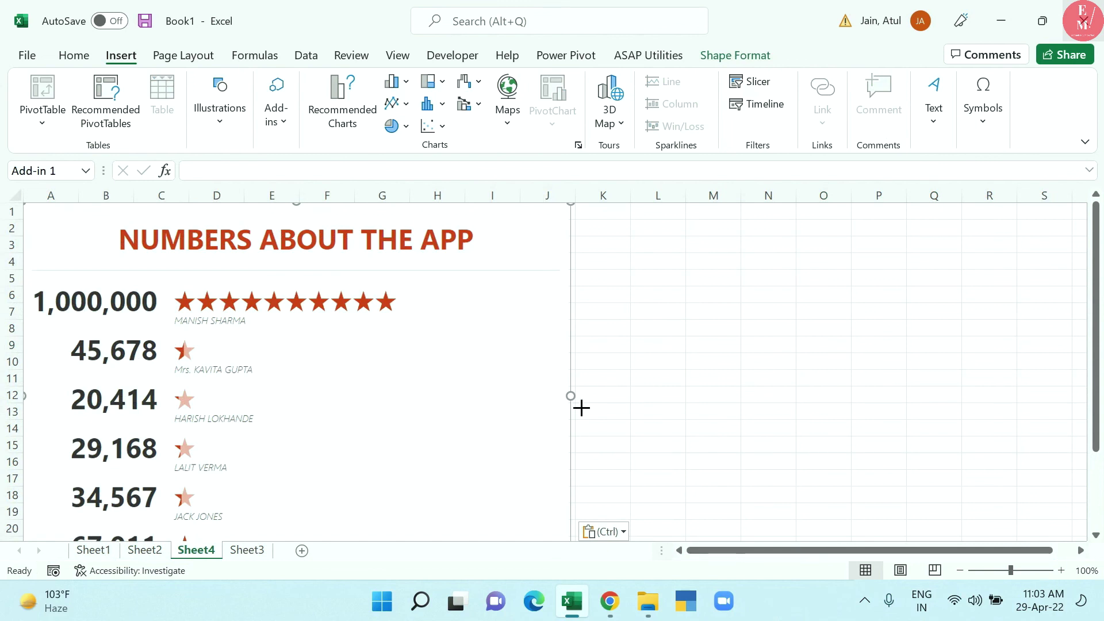
drag(571, 396, 795, 395)
scroll(442, 370, down, 2)
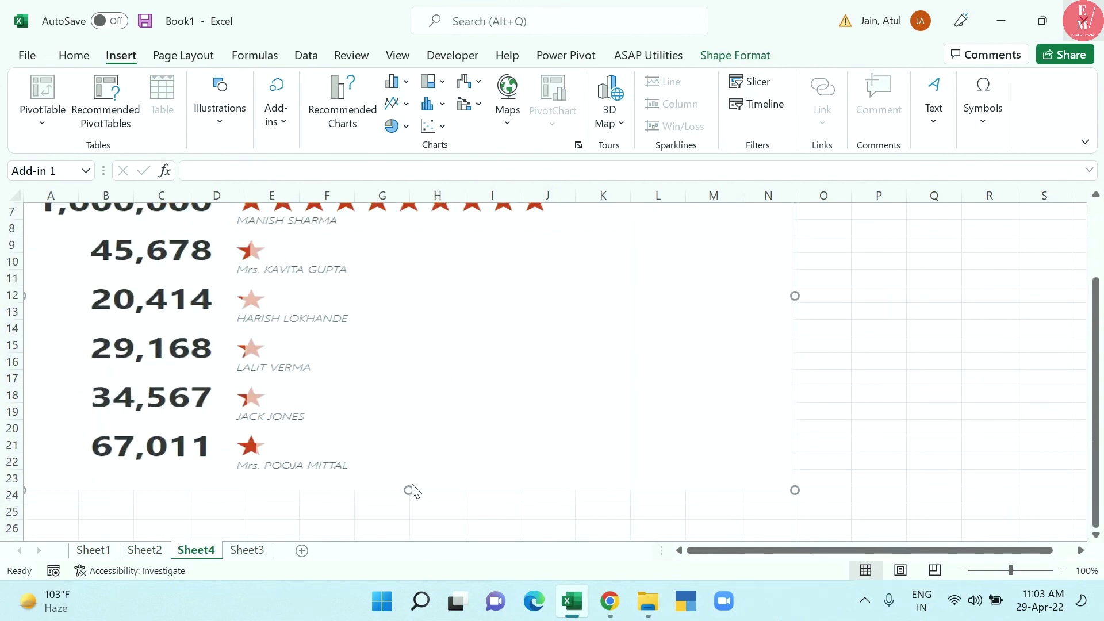
drag(414, 501, 422, 534)
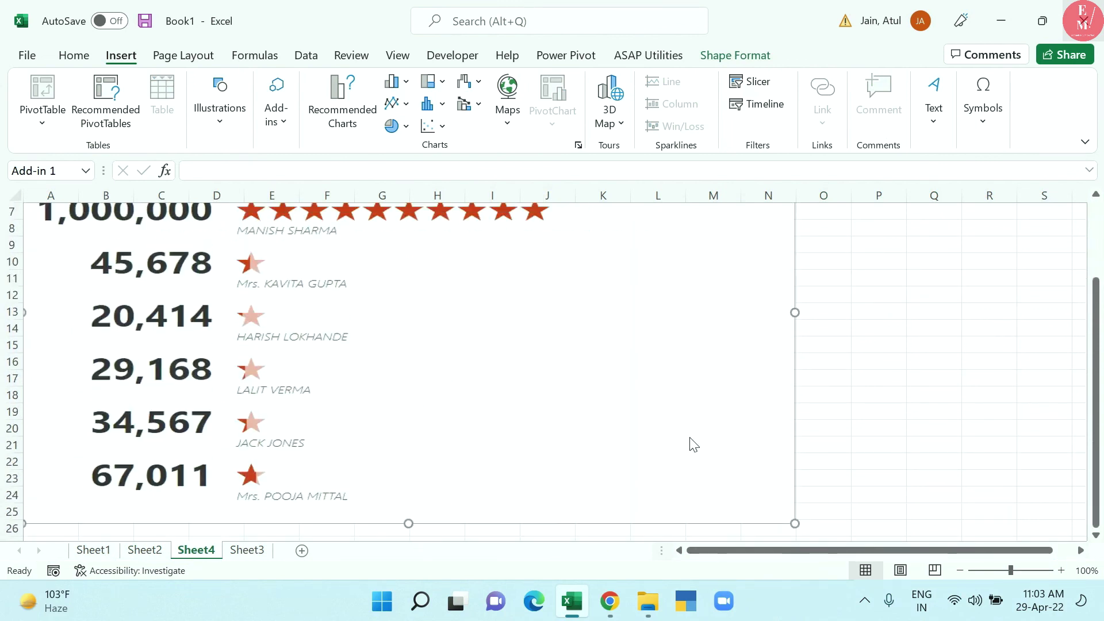
click(950, 384)
scroll(765, 392, up, 2)
click(697, 375)
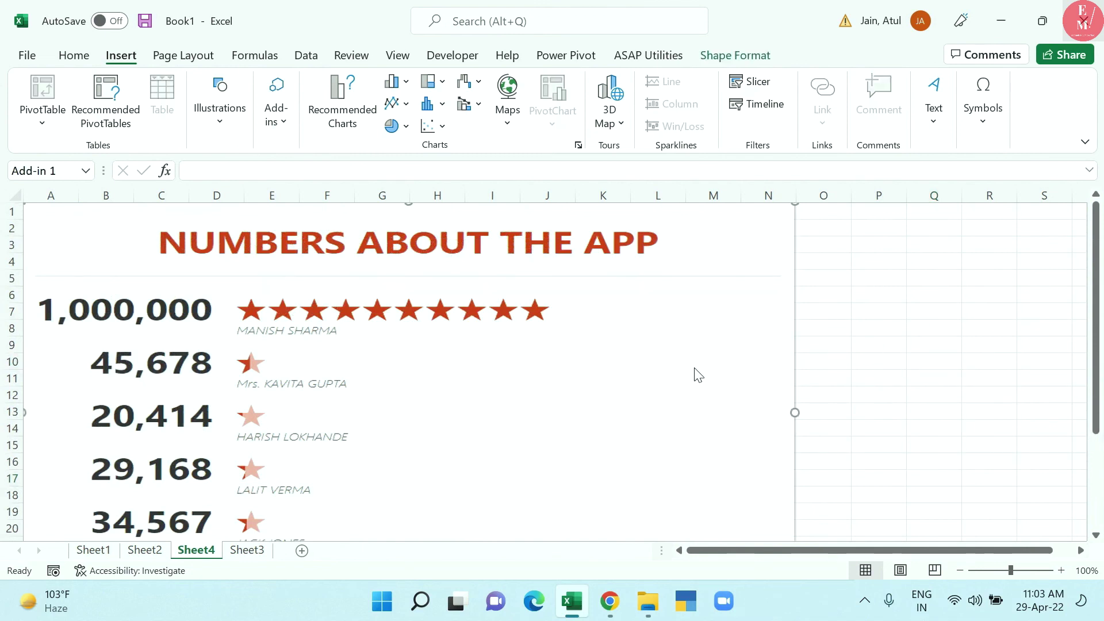